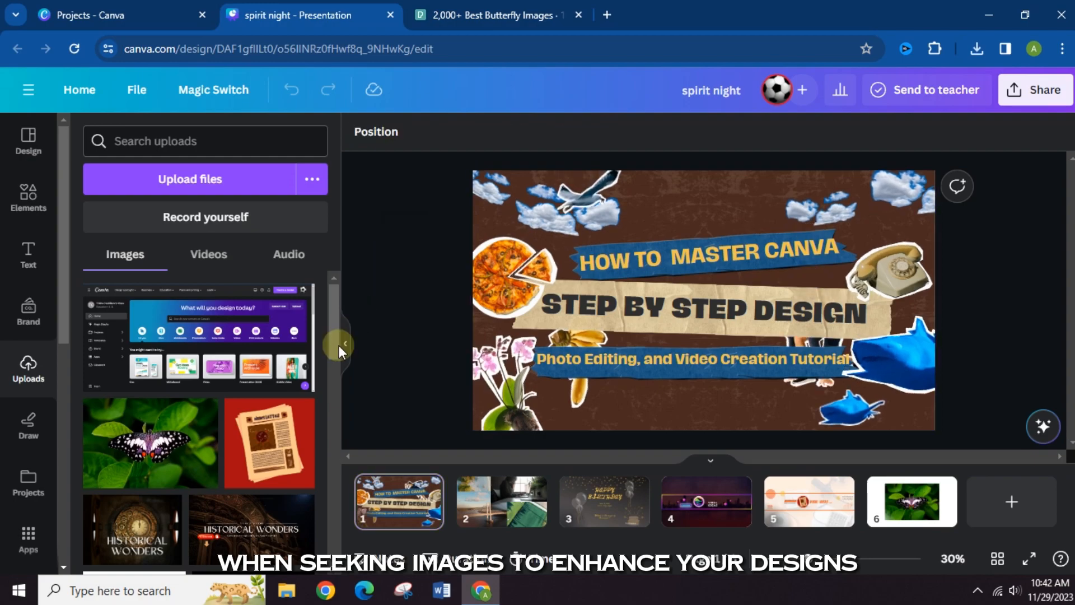
# - Search Pexels for butterfly photos, with the result filters shown, and look through the results
pyautogui.click(884, 500)
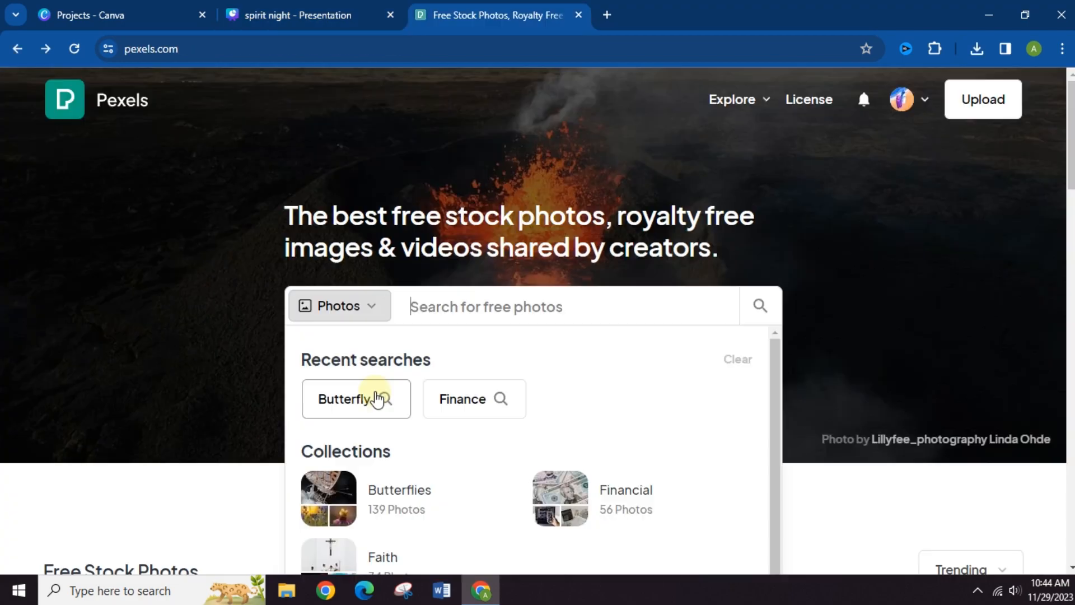
pyautogui.click(377, 397)
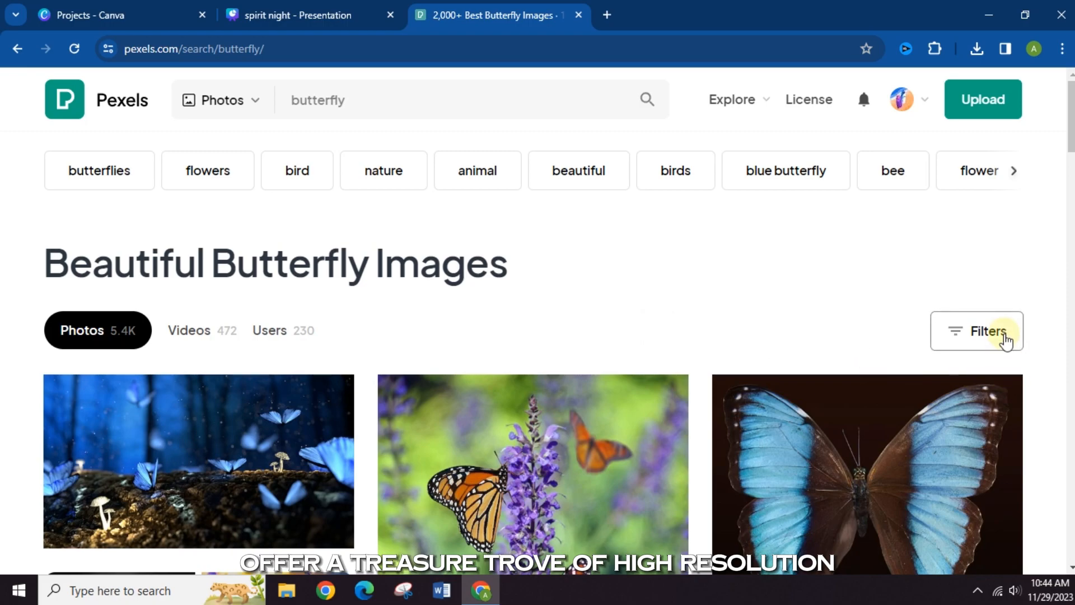
pyautogui.click(1006, 340)
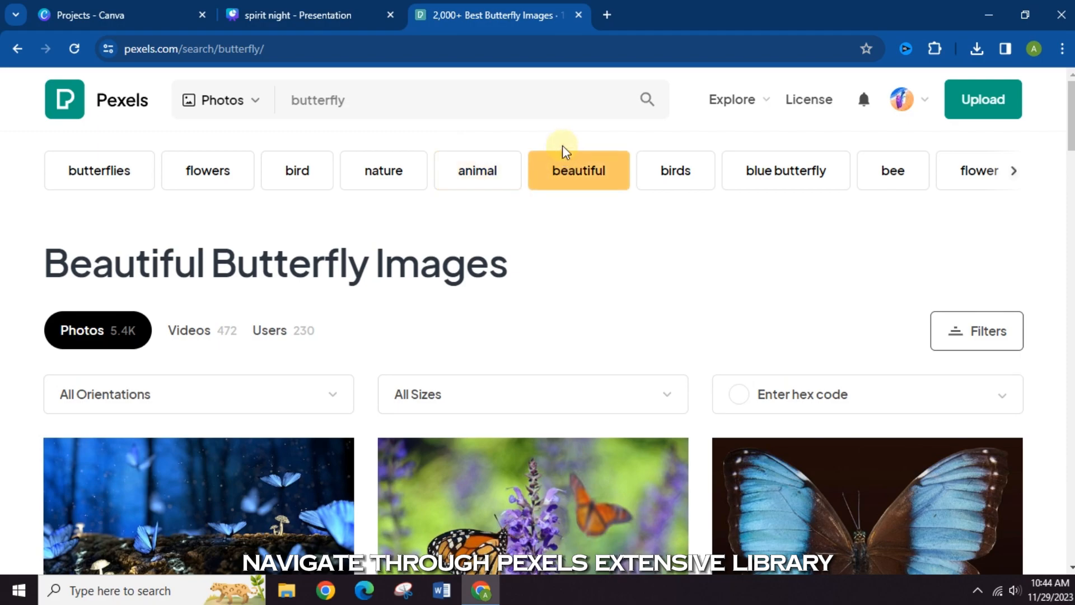
pyautogui.scroll(-1, 549, 208)
pyautogui.scroll(-7, 546, 280)
pyautogui.scroll(5, 543, 291)
pyautogui.scroll(-5, 543, 292)
pyautogui.moveTo(192, 384)
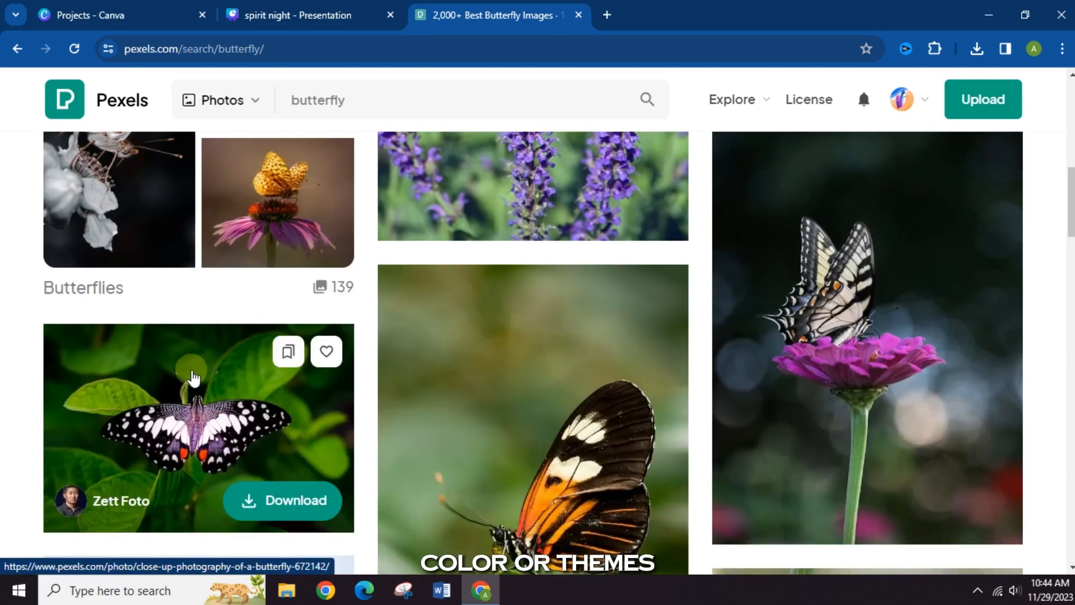
pyautogui.scroll(8, 278, 473)
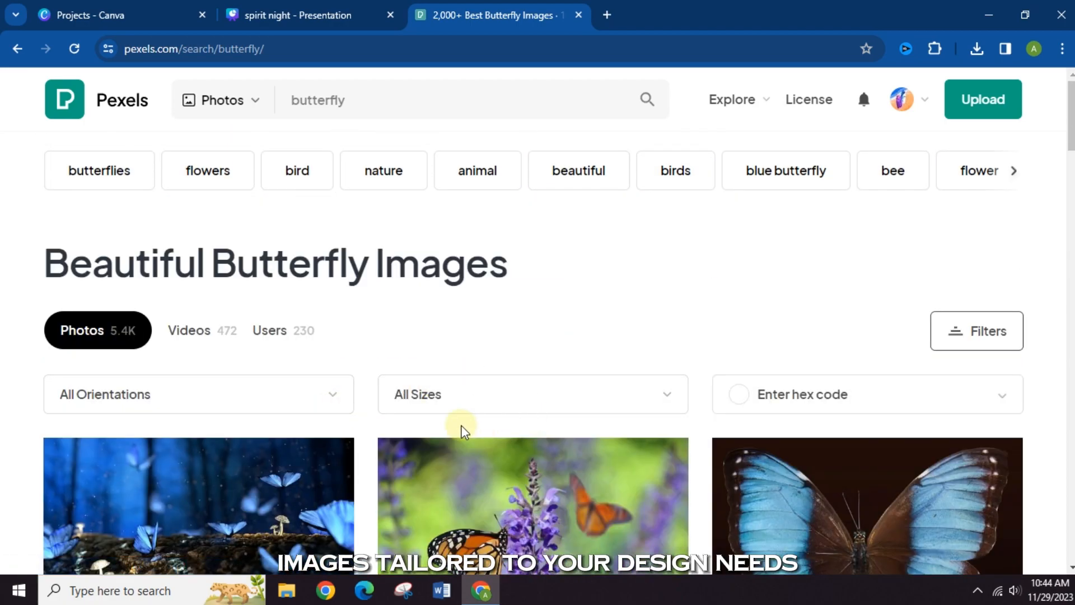
# - Switch to the spirit night presentation in Canva and look through the uploaded images
pyautogui.click(271, 9)
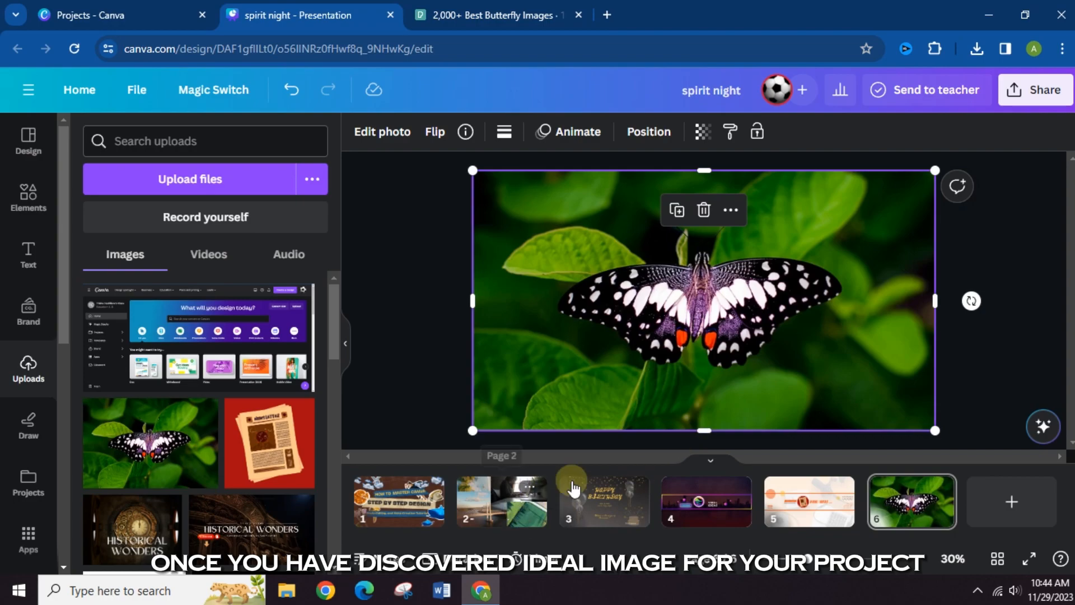
pyautogui.click(194, 184)
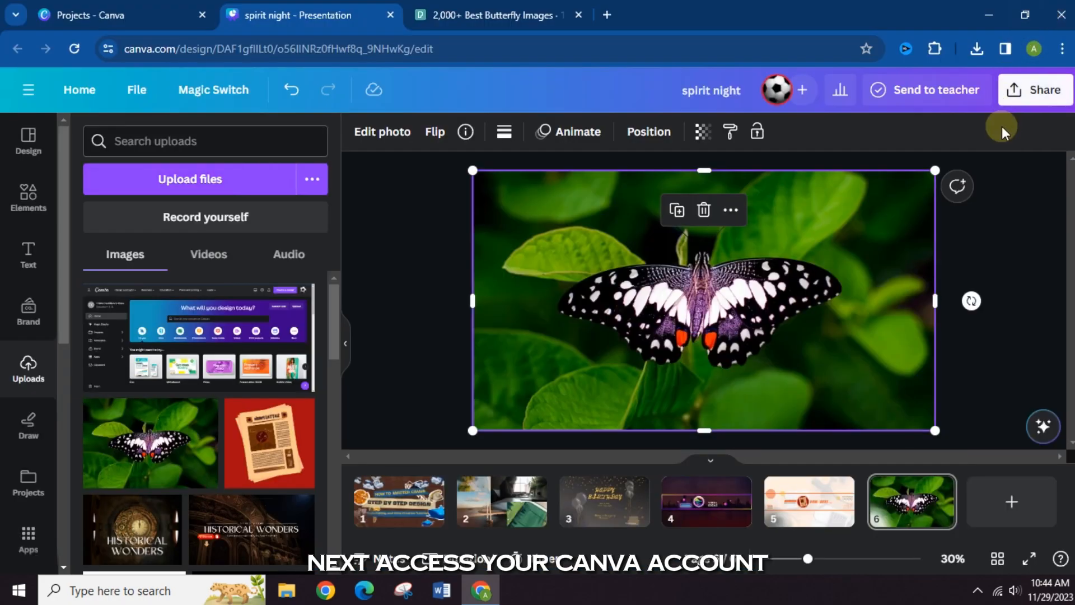
pyautogui.click(1016, 100)
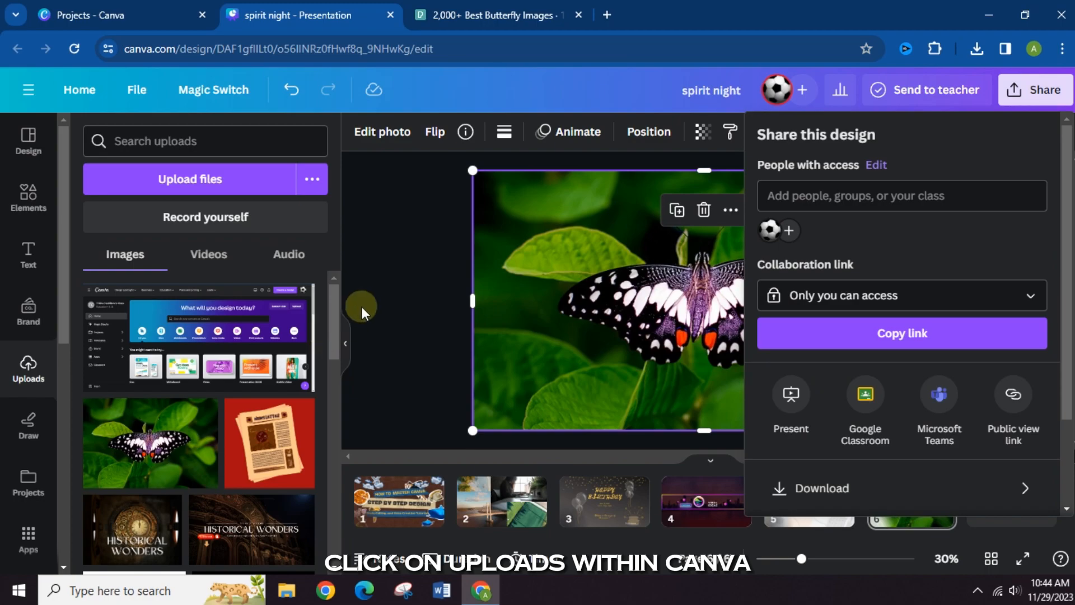
pyautogui.click(376, 288)
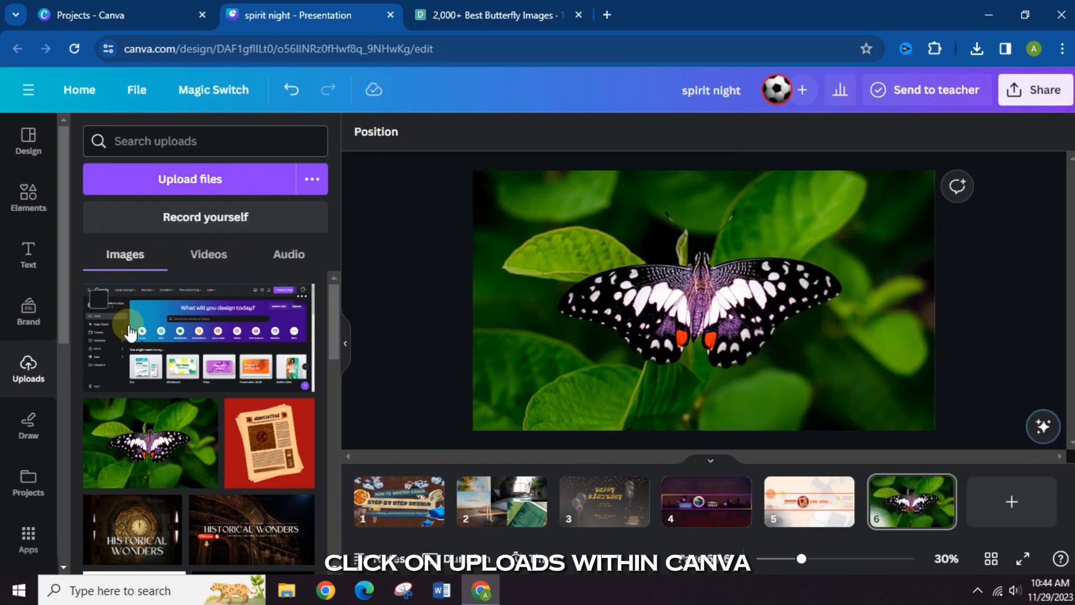
pyautogui.scroll(-2, 130, 332)
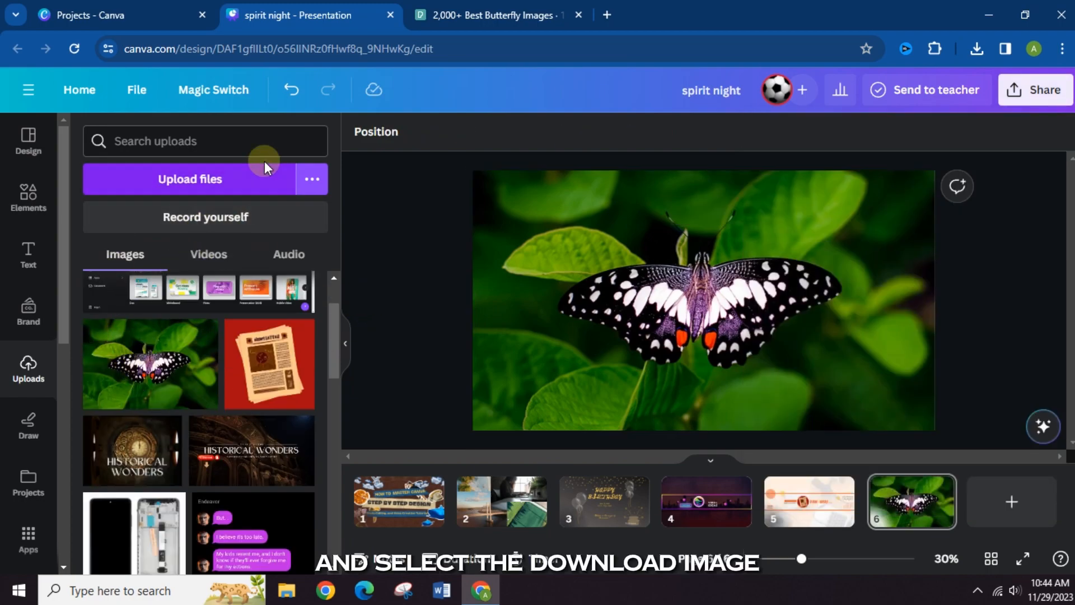
pyautogui.click(317, 179)
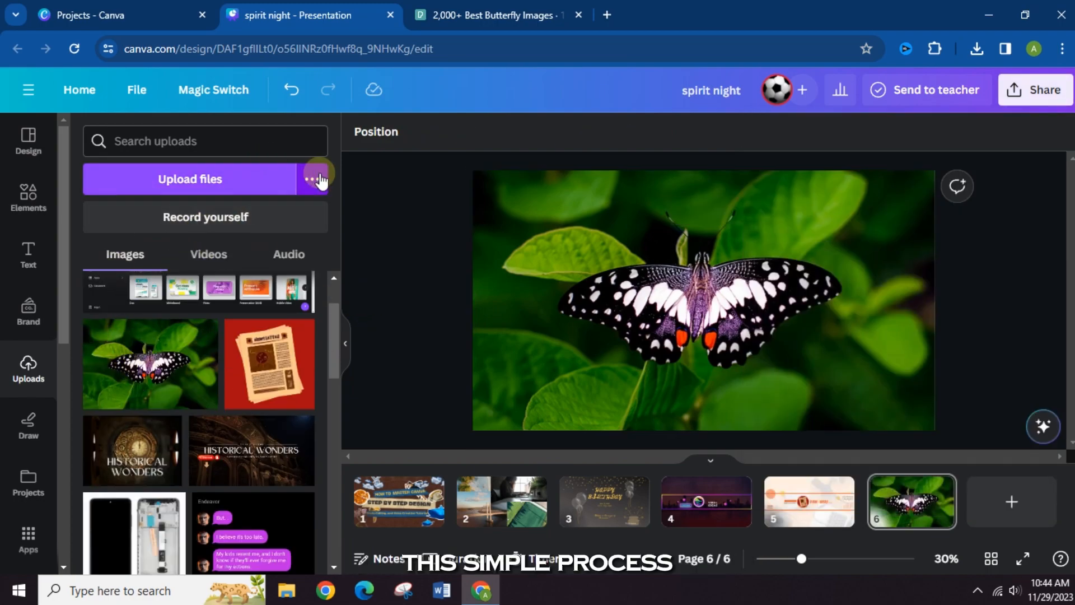
# - Add the uploaded butterfly photo to page 6, resized and placed over the middle of the full-page butterfly photo
pyautogui.click(130, 382)
pyautogui.moveTo(842, 211); pyautogui.dragTo(840, 210)
pyautogui.moveTo(807, 248); pyautogui.dragTo(700, 287)
pyautogui.moveTo(681, 348); pyautogui.dragTo(757, 288)
pyautogui.moveTo(712, 326); pyautogui.dragTo(714, 348)
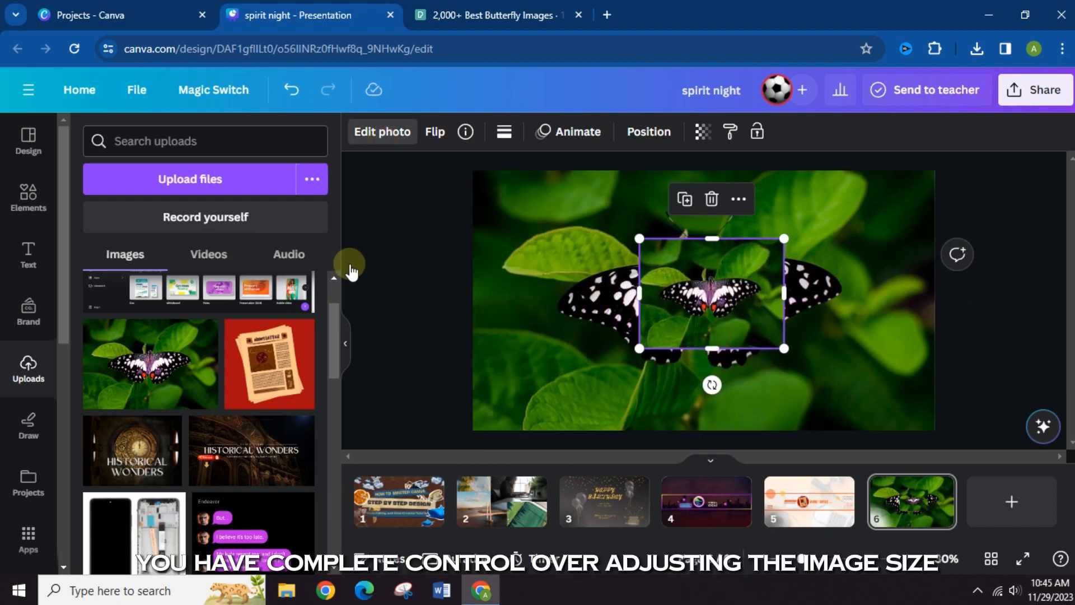
# - Look through the complete set of photo filters available for the small butterfly photo
pyautogui.click(675, 289)
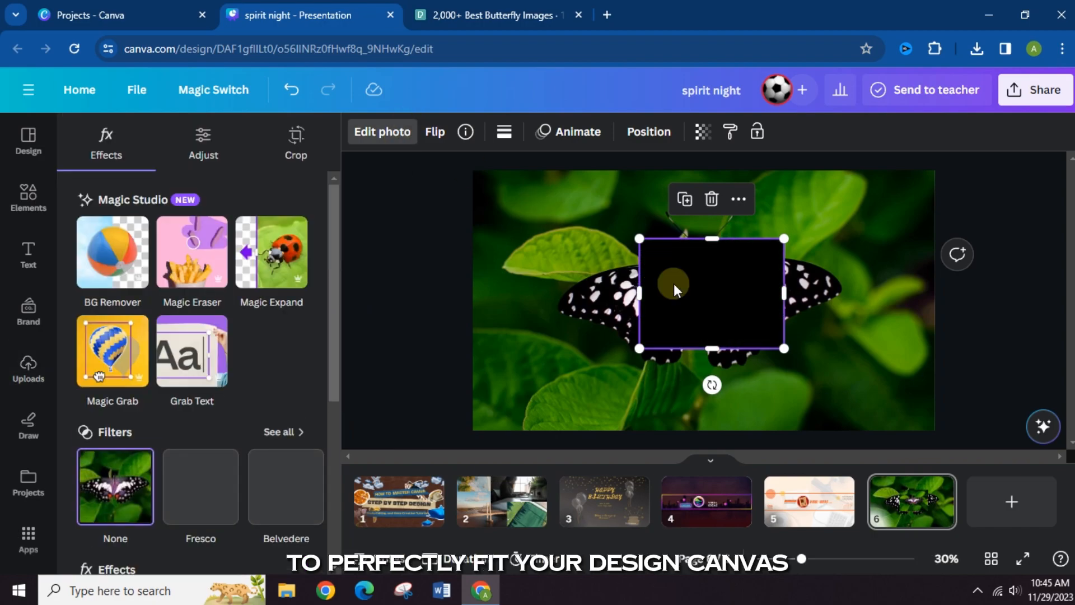
pyautogui.scroll(-2, 206, 442)
pyautogui.scroll(1, 207, 448)
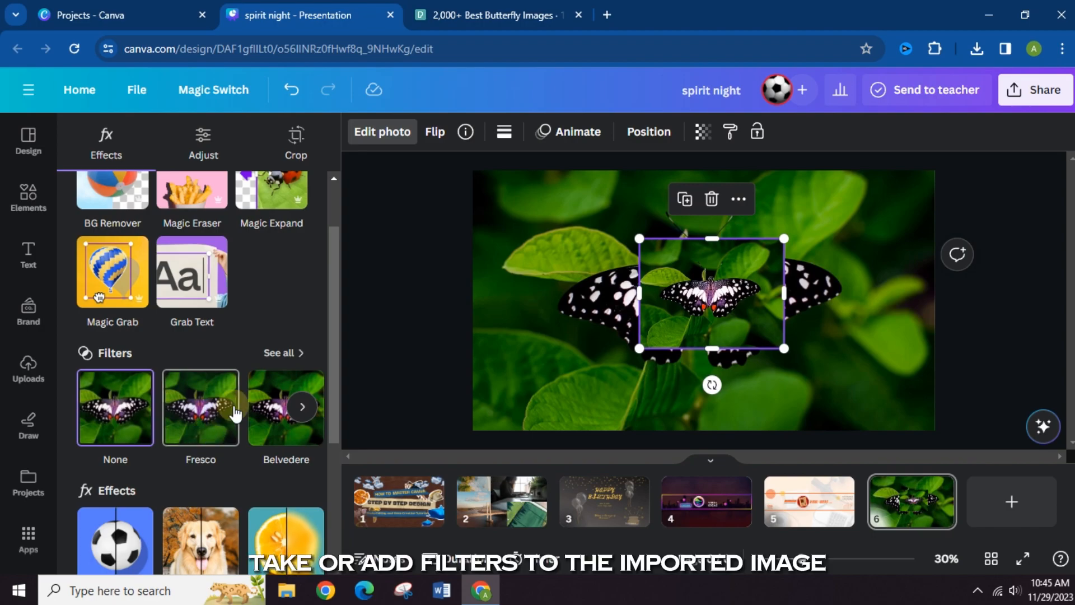
pyautogui.click(280, 352)
pyautogui.moveTo(341, 261); pyautogui.dragTo(321, 165)
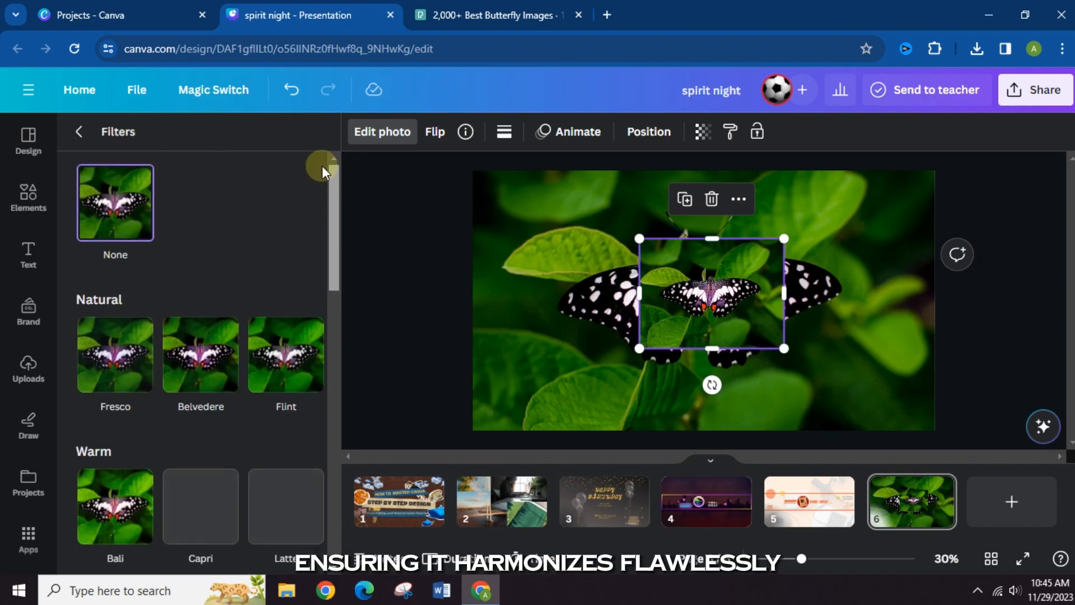
pyautogui.click(381, 133)
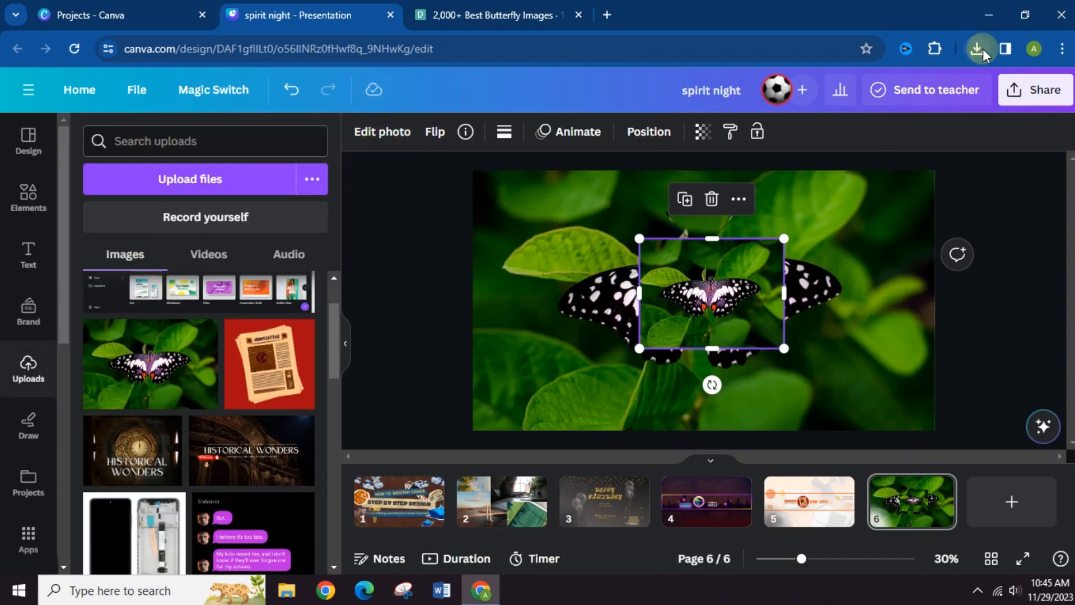
# - Open the design's download settings, choose PNG as the file type and switch it back to PDF Standard
pyautogui.click(1036, 89)
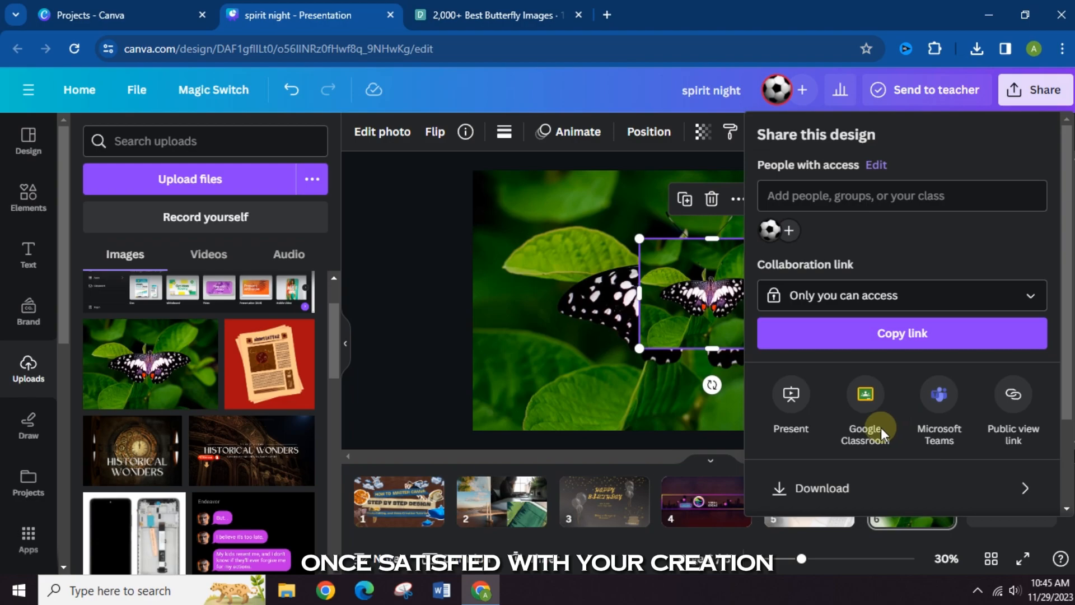
pyautogui.scroll(-2, 842, 416)
pyautogui.click(853, 369)
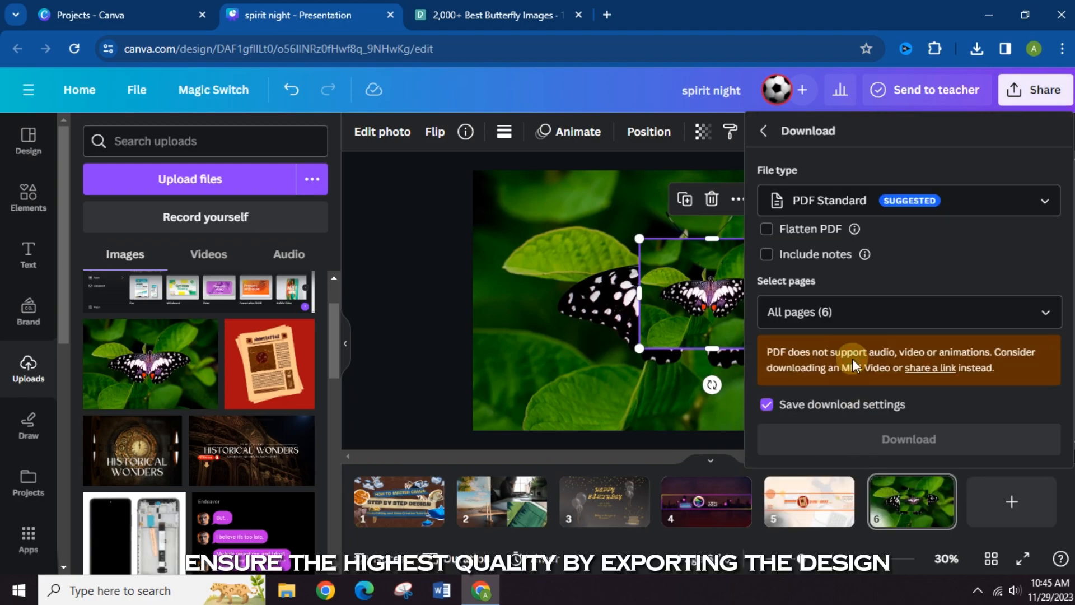
pyautogui.click(860, 200)
pyautogui.scroll(-4, 848, 336)
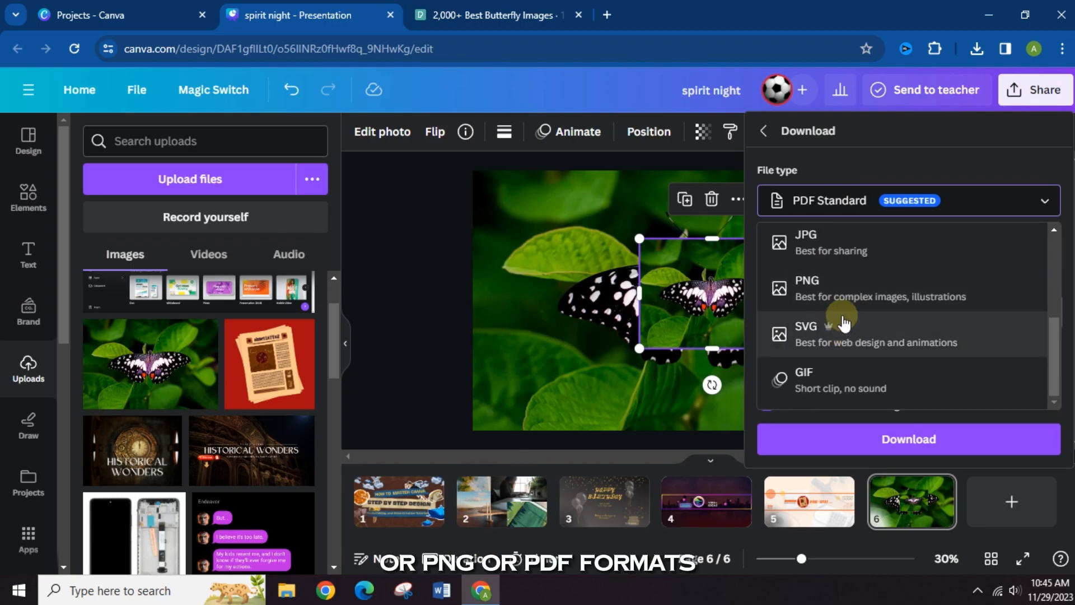
pyautogui.click(840, 288)
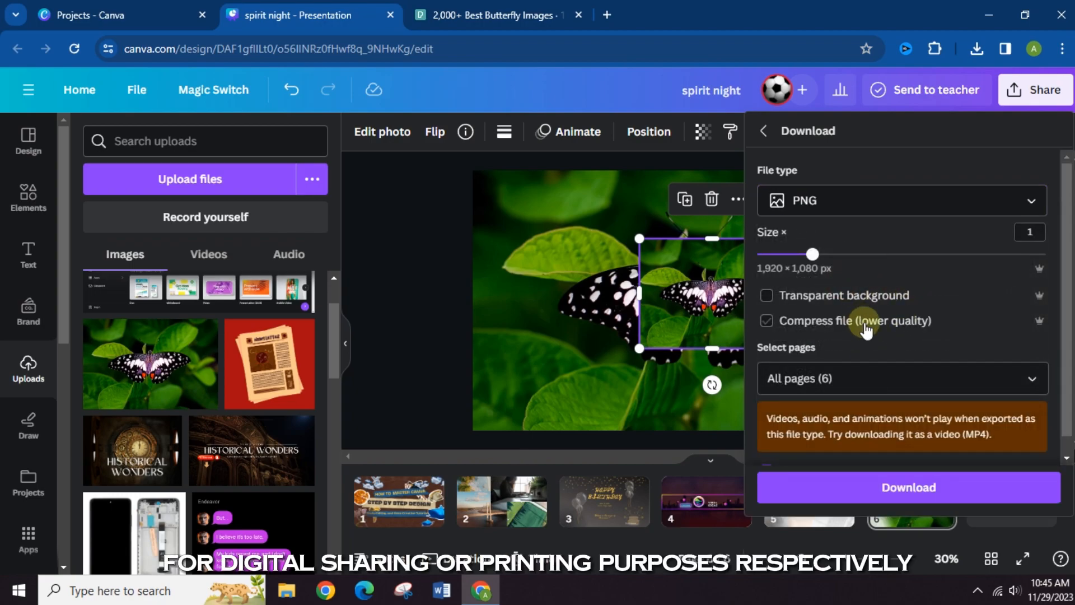
pyautogui.click(863, 204)
pyautogui.click(891, 260)
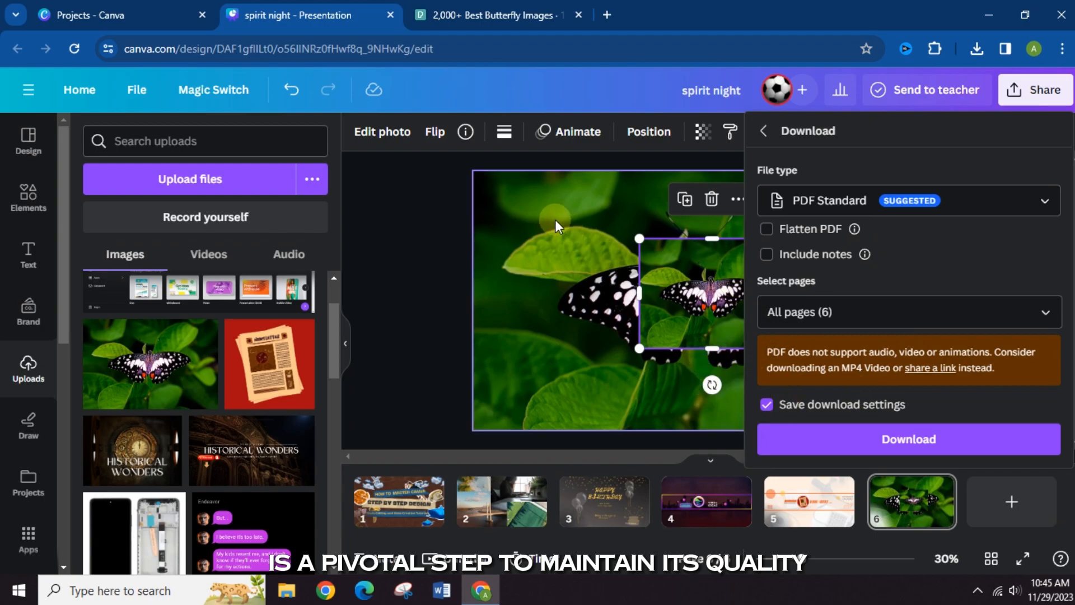
# - Examine the available download file types, comparing the PDF options with PNG and the other formats
pyautogui.click(909, 201)
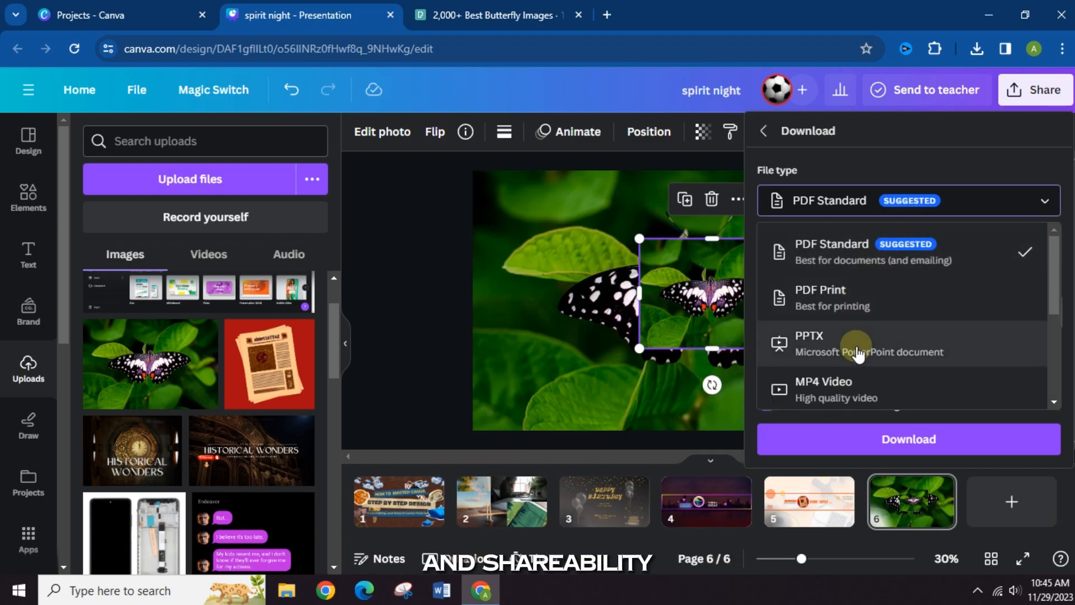
pyautogui.scroll(-2, 967, 356)
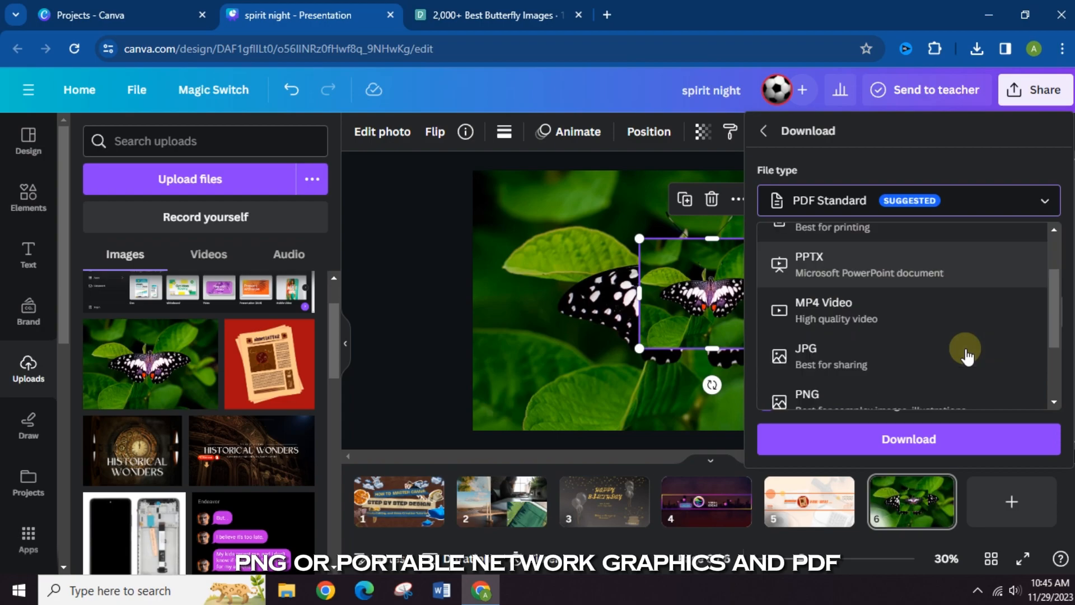
pyautogui.scroll(-1, 963, 353)
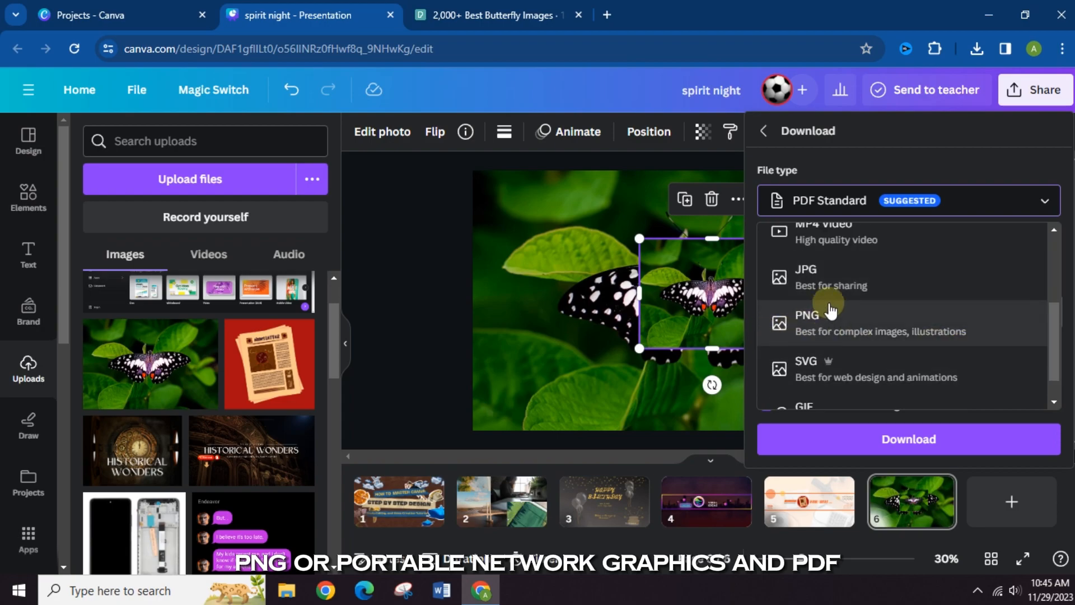
pyautogui.scroll(3, 831, 311)
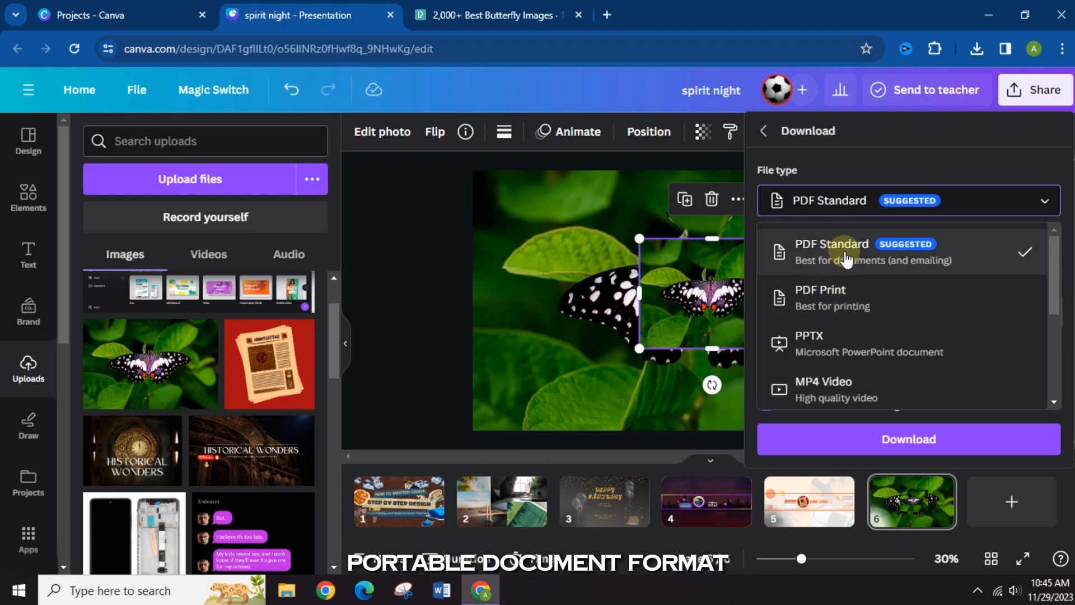
pyautogui.scroll(-3, 846, 259)
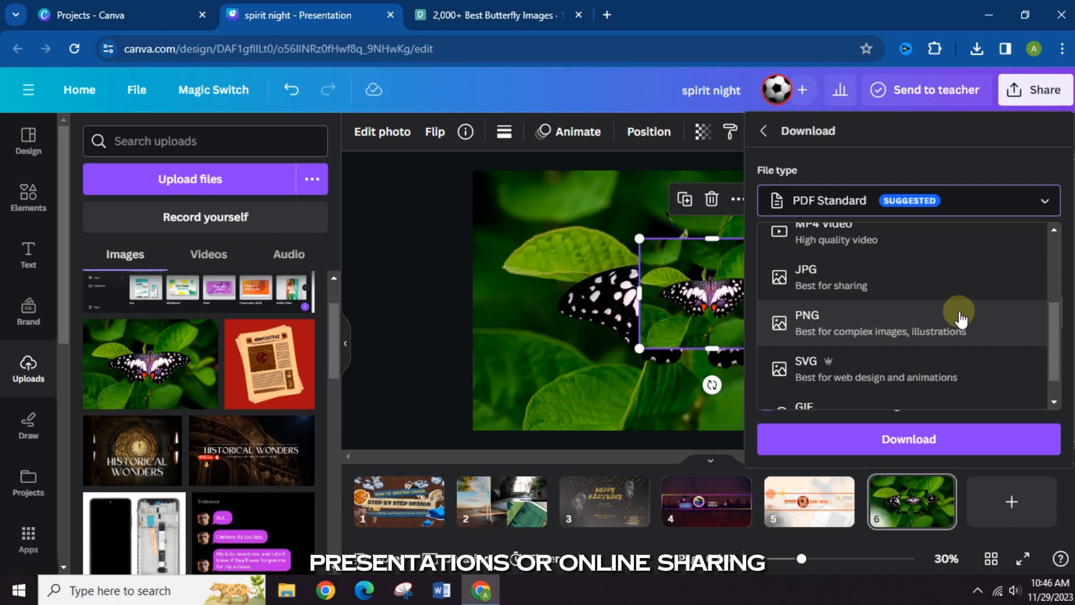
pyautogui.scroll(3, 952, 334)
pyautogui.scroll(-2, 955, 335)
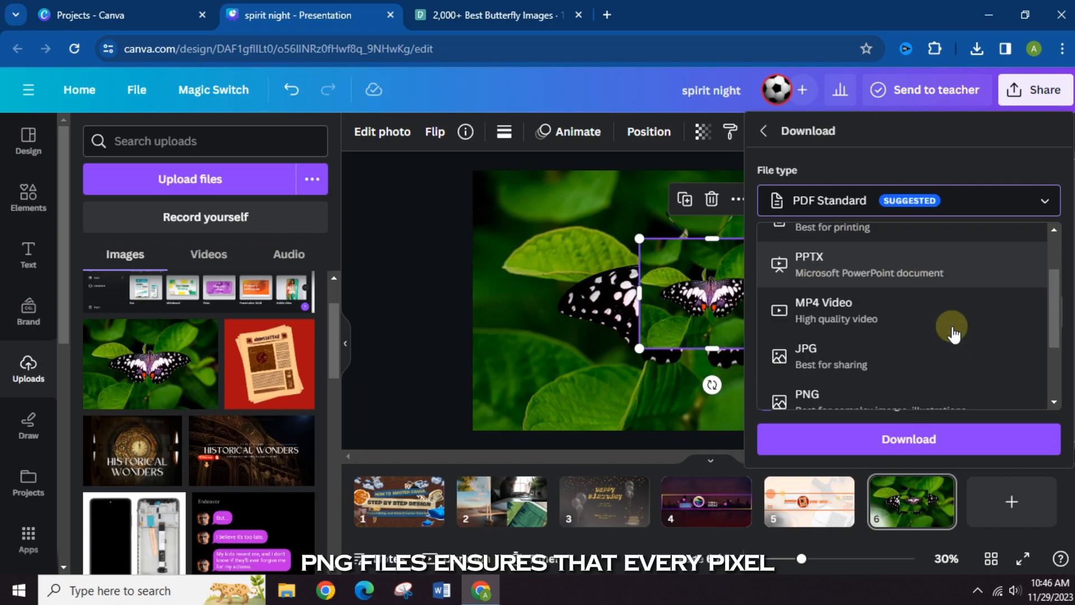
pyautogui.scroll(-2, 907, 364)
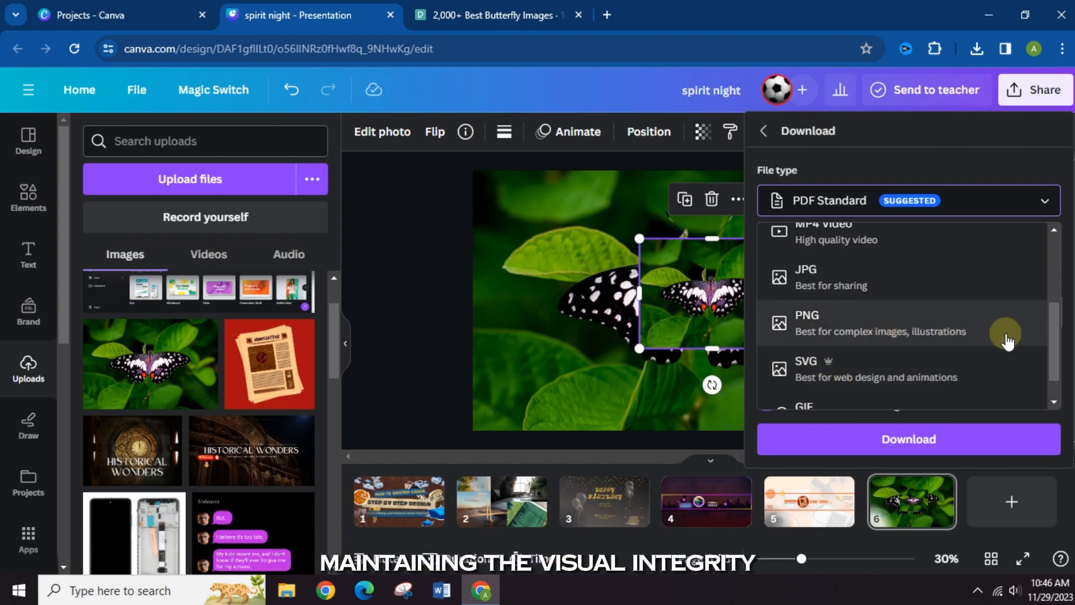
pyautogui.scroll(3, 991, 339)
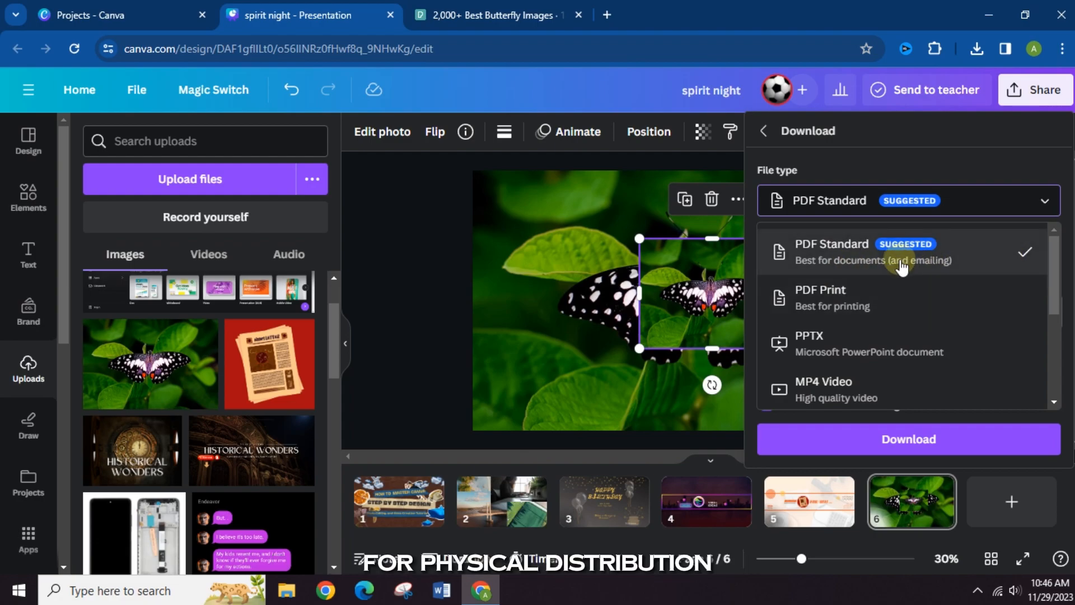
pyautogui.scroll(-3, 899, 280)
pyautogui.scroll(3, 900, 276)
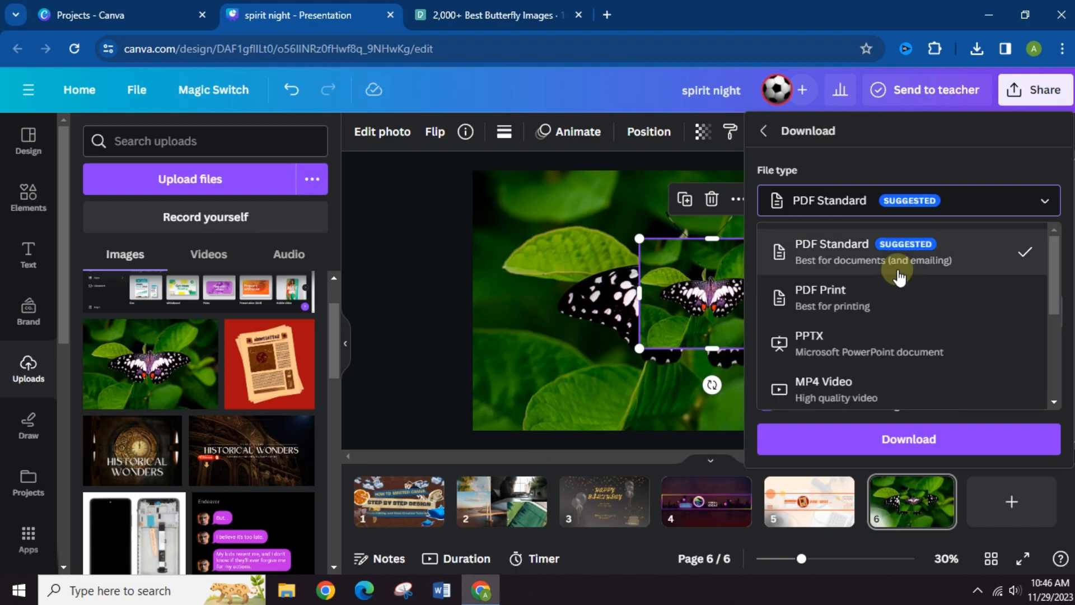
pyautogui.click(602, 195)
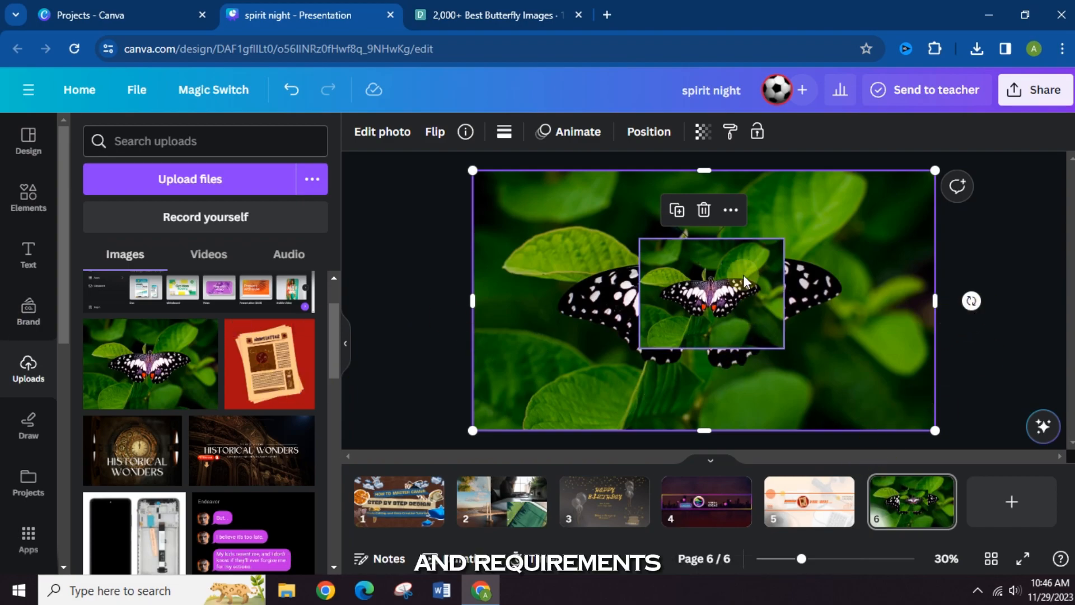
# - Remove the background of the small butterfly photo and move the cutout to the page's lower-right corner
pyautogui.click(692, 289)
pyautogui.moveTo(691, 290); pyautogui.dragTo(720, 305)
pyautogui.click(382, 131)
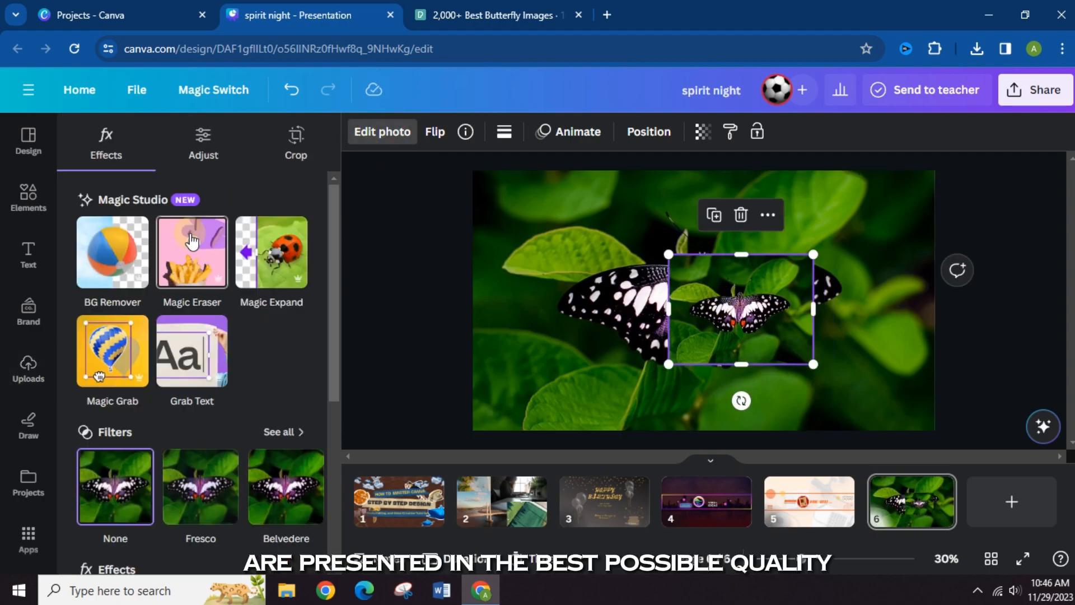
pyautogui.click(120, 248)
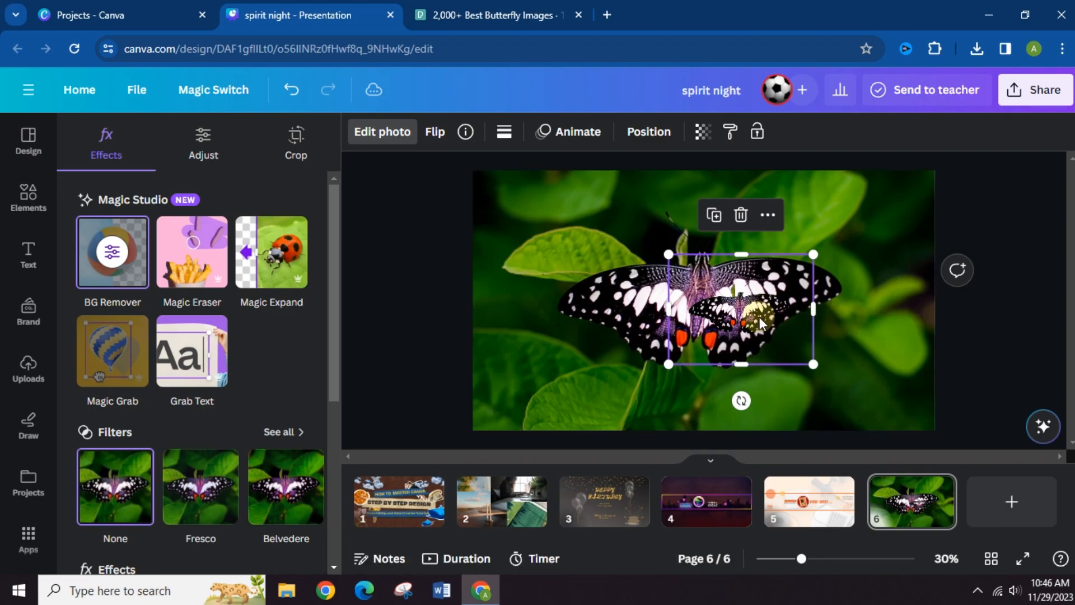
pyautogui.moveTo(790, 303); pyautogui.dragTo(901, 370)
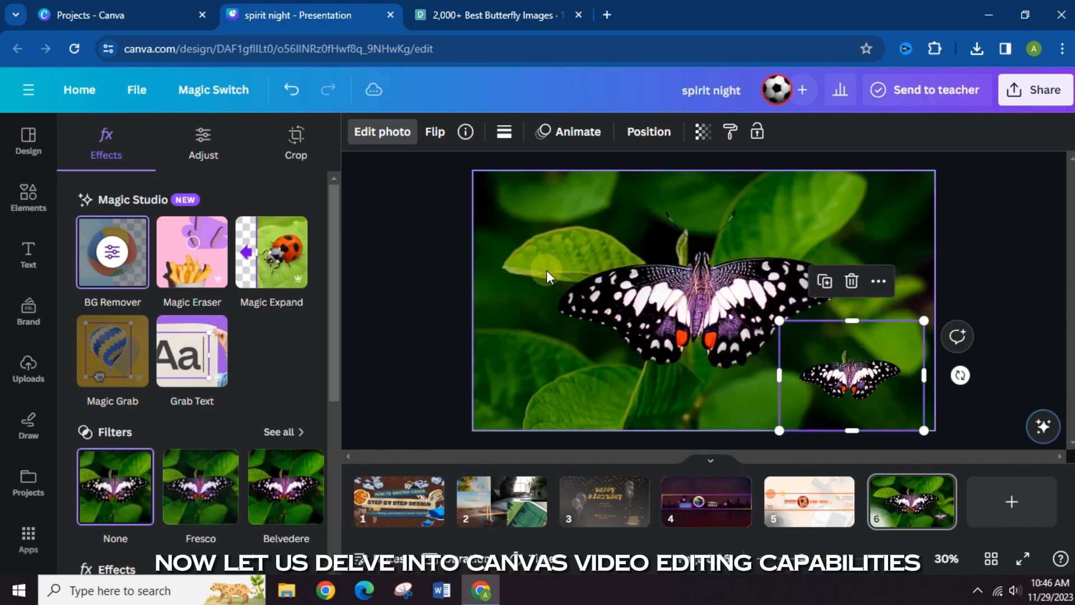
pyautogui.click(421, 226)
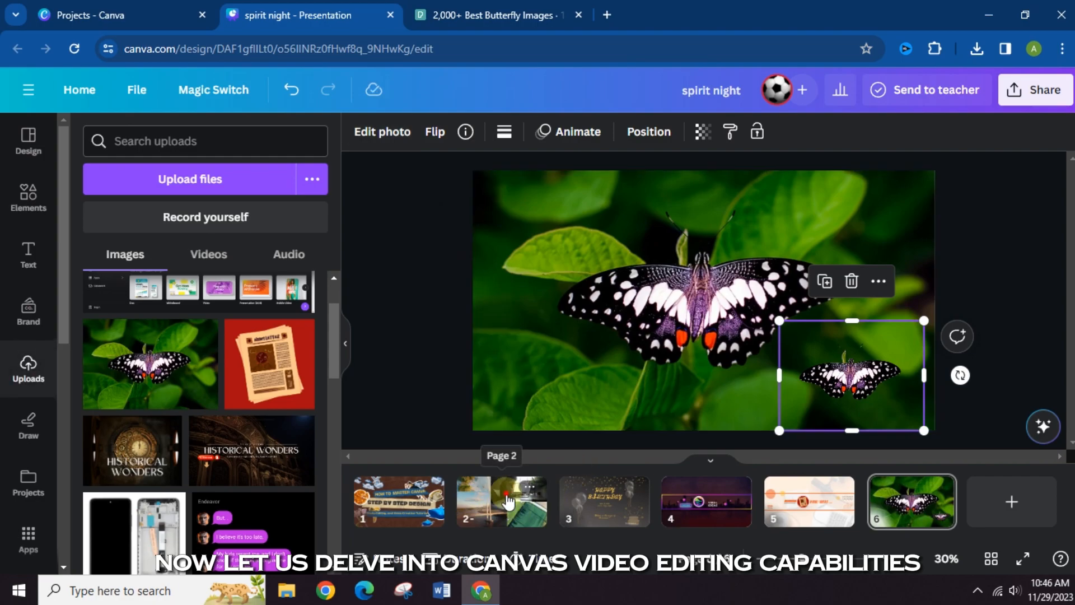
# - Open page 2 and look over its collage of video clips, leaving nothing selected
pyautogui.click(508, 502)
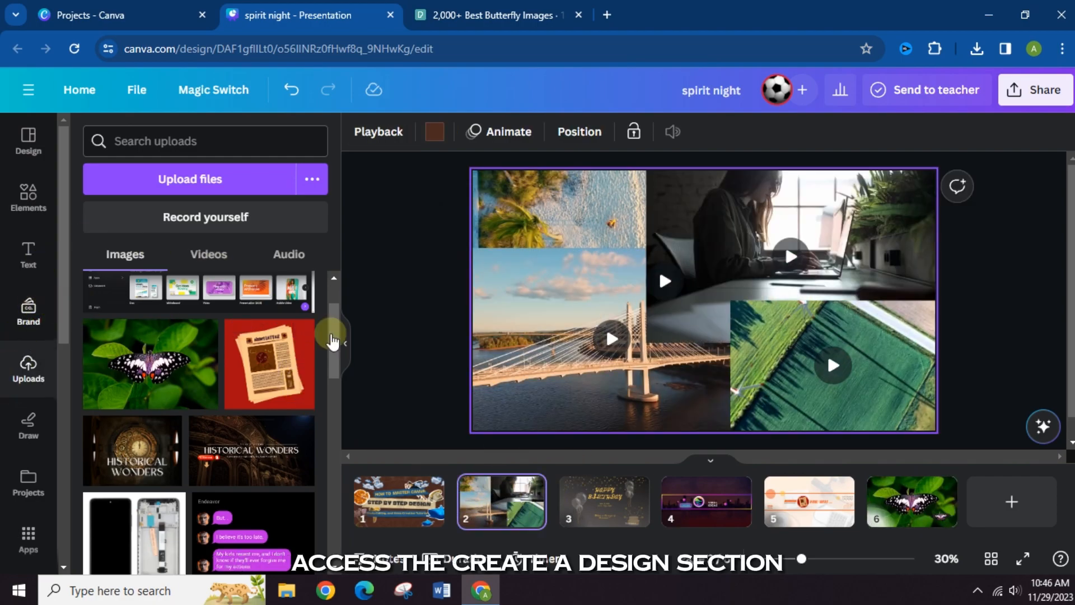
pyautogui.scroll(-1, 527, 437)
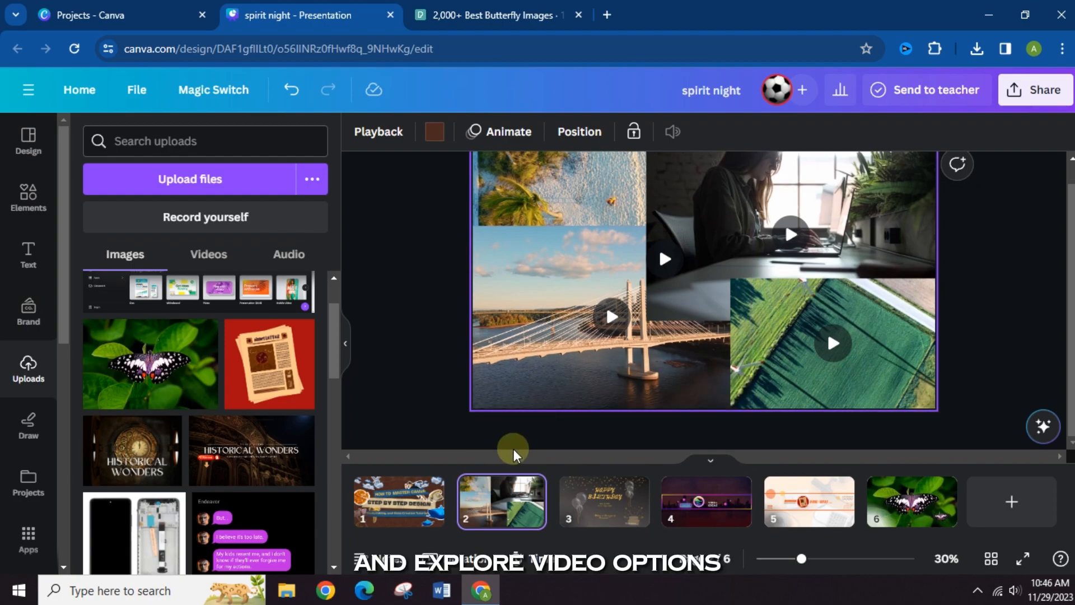
pyautogui.scroll(1, 451, 414)
pyautogui.click(578, 305)
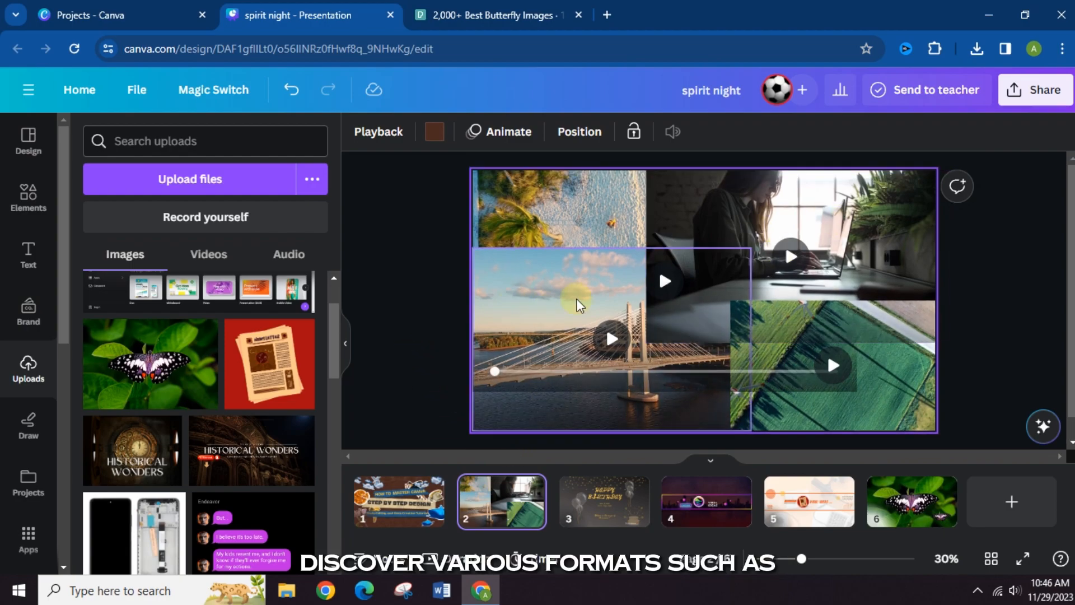
pyautogui.click(398, 168)
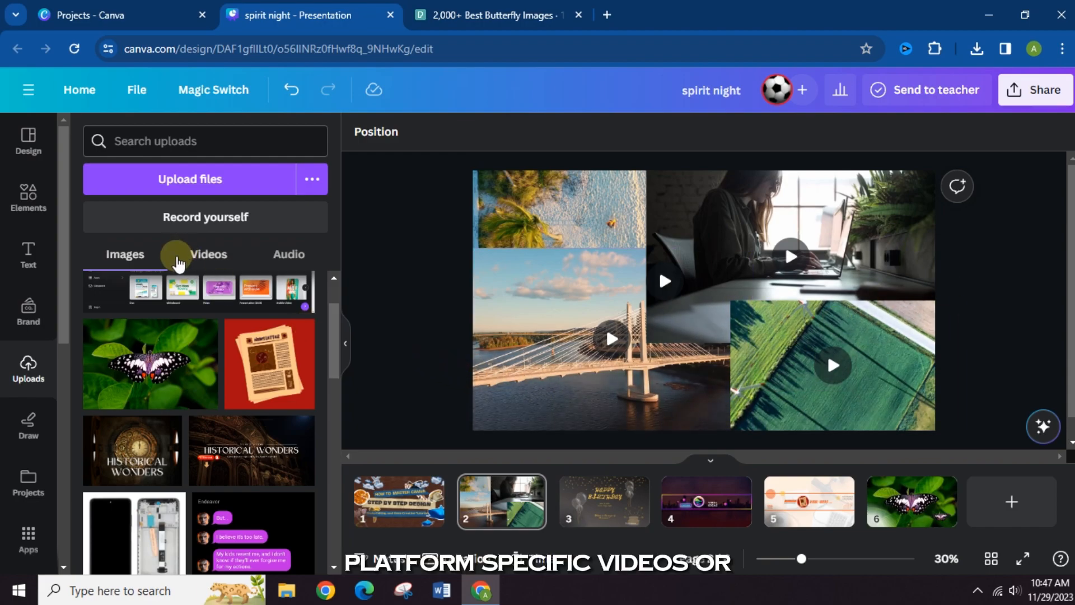
# - Check the uploaded videos and uploaded audio, and return to the uploaded images
pyautogui.click(210, 256)
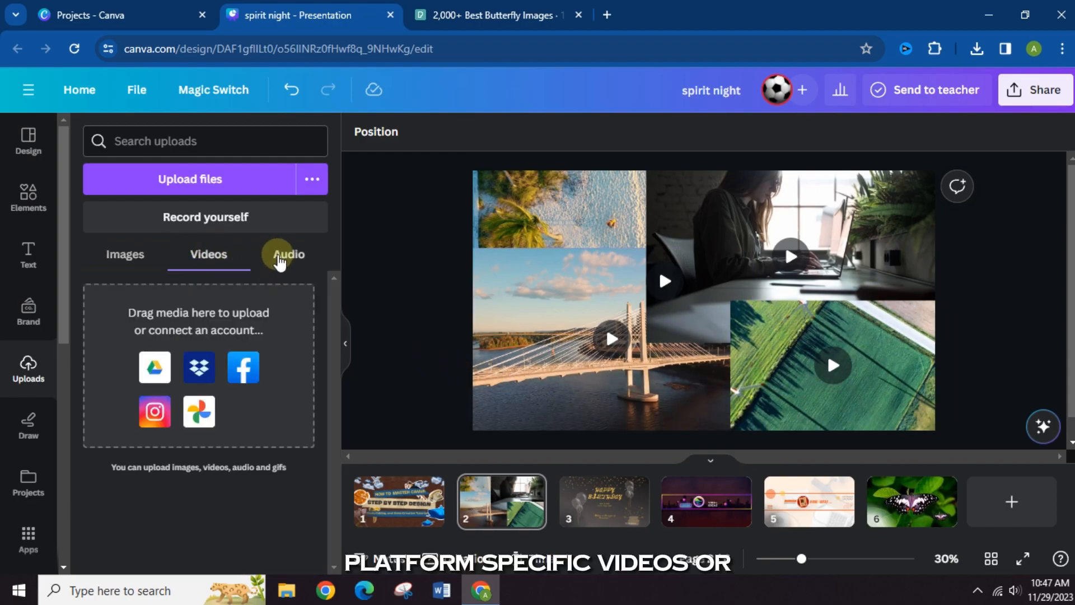
pyautogui.click(279, 258)
pyautogui.click(211, 258)
pyautogui.click(152, 263)
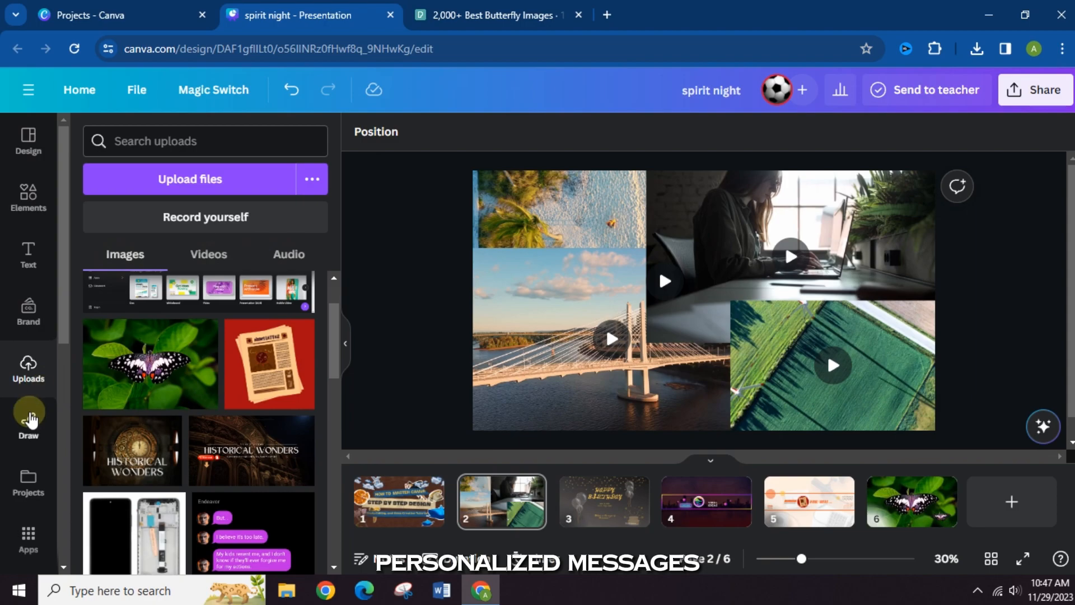
# - Browse the stock video library's categories, from aerial shots and nature to food and sports, and check its price filter options
pyautogui.scroll(-3, 30, 420)
pyautogui.click(28, 448)
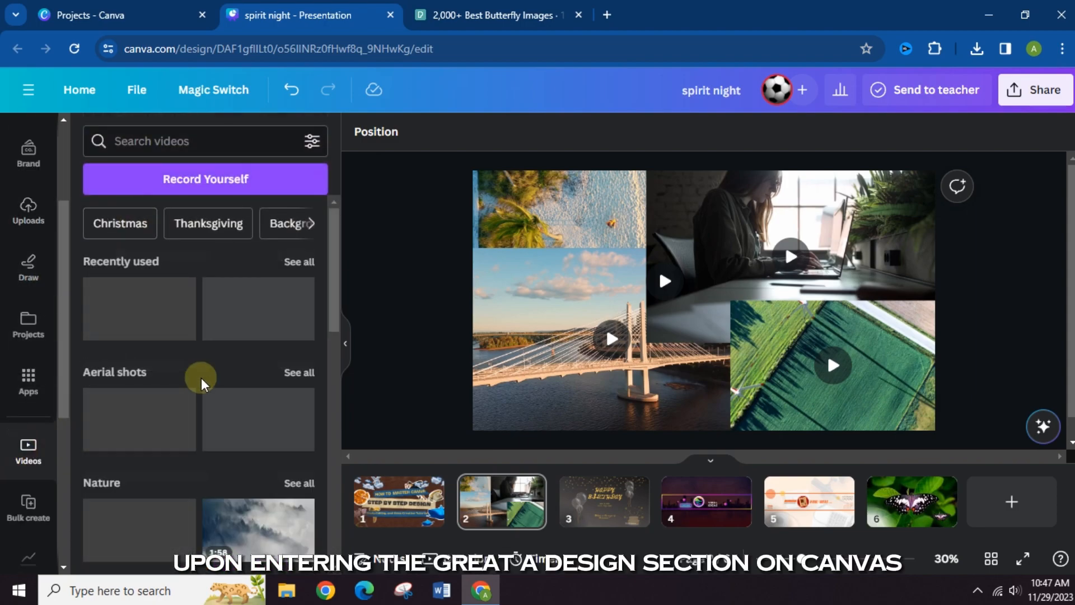
pyautogui.scroll(-10, 213, 375)
pyautogui.scroll(-10, 224, 370)
pyautogui.scroll(18, 224, 386)
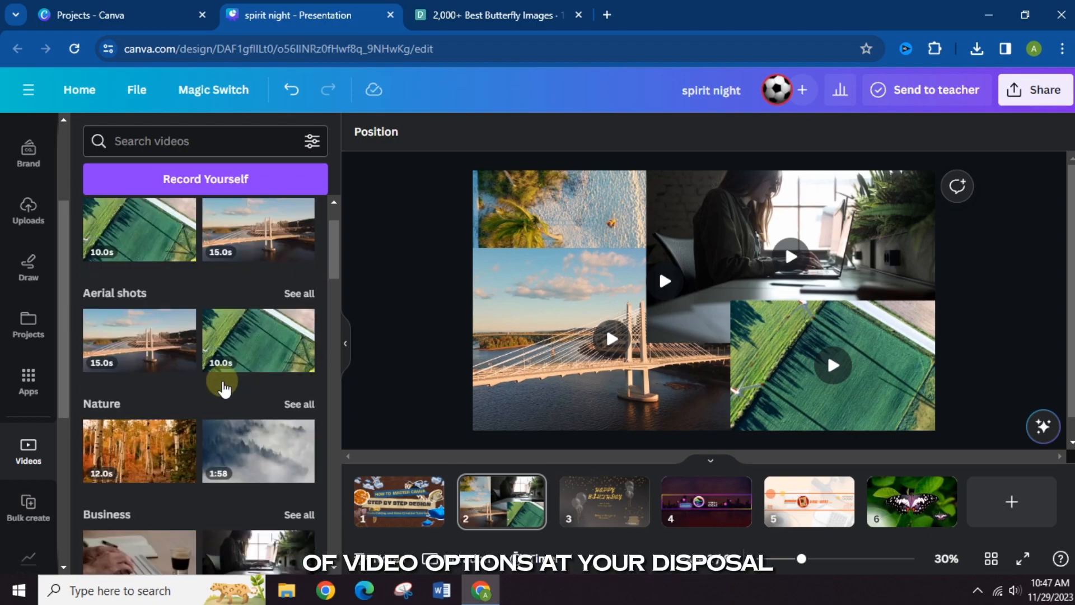
pyautogui.scroll(2, 224, 386)
pyautogui.scroll(-12, 257, 432)
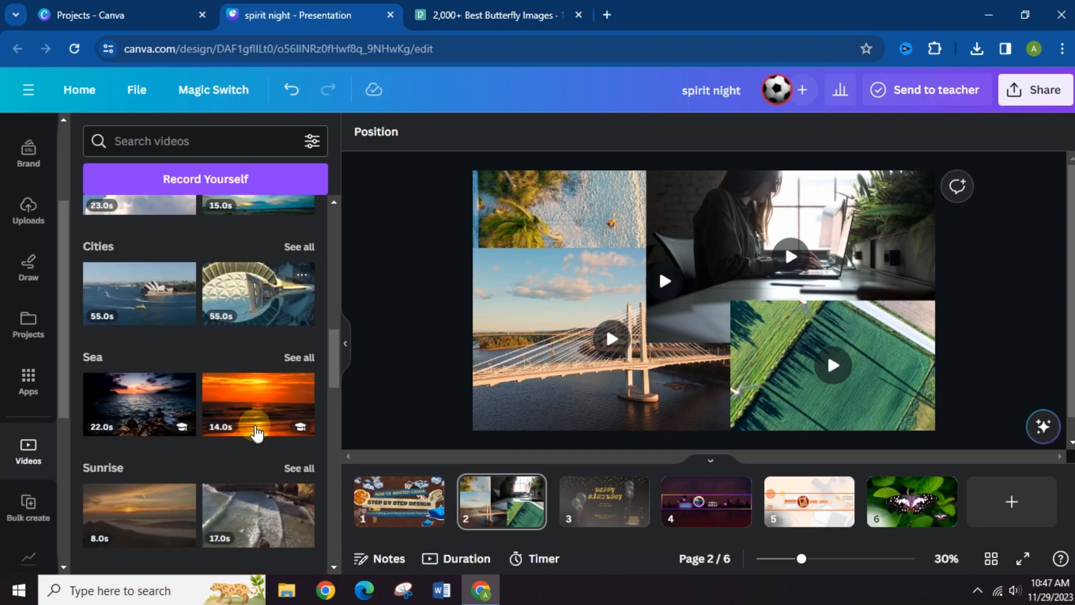
pyautogui.scroll(-8, 256, 432)
pyautogui.click(309, 143)
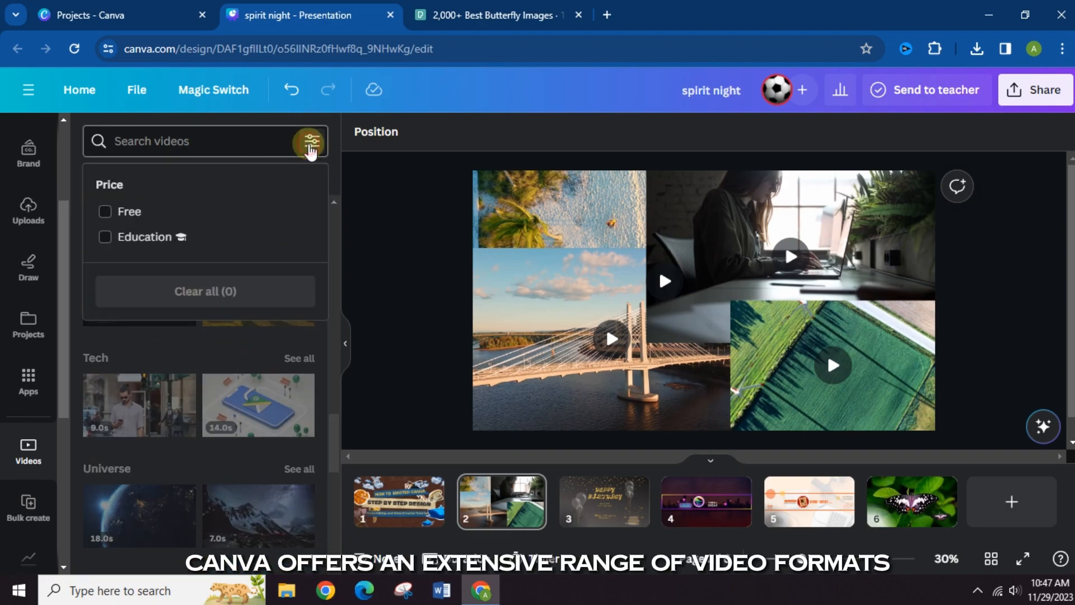
pyautogui.click(310, 143)
pyautogui.scroll(-6, 205, 421)
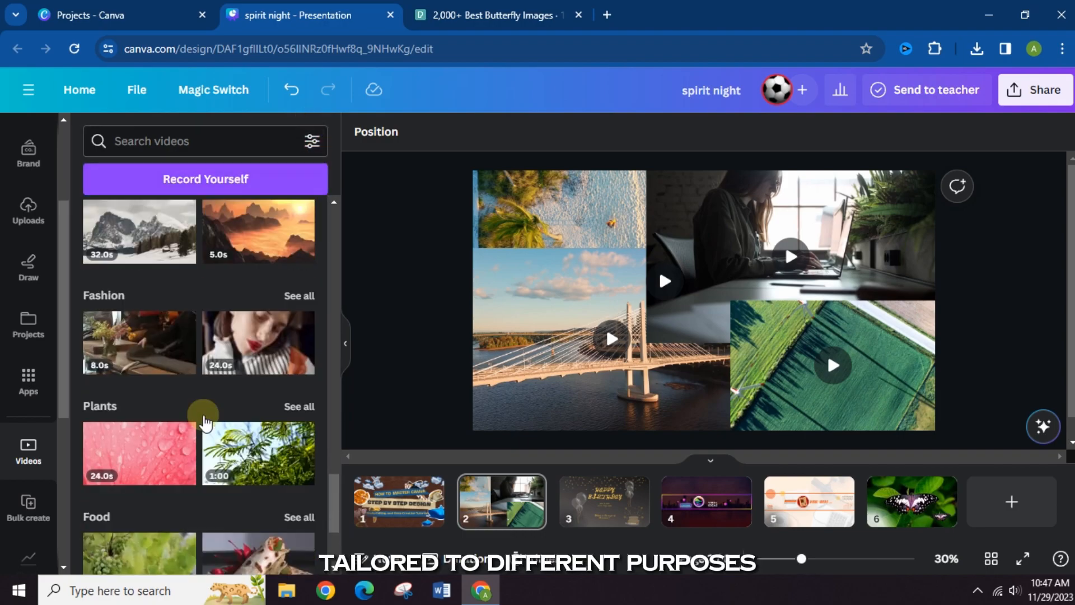
pyautogui.scroll(-3, 205, 421)
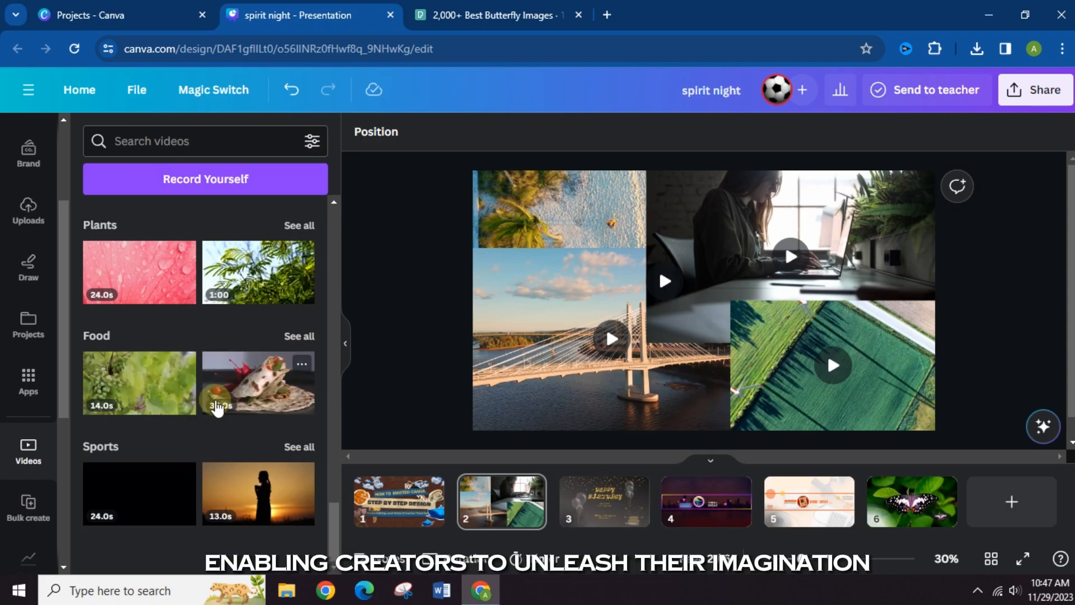
pyautogui.scroll(15, 218, 409)
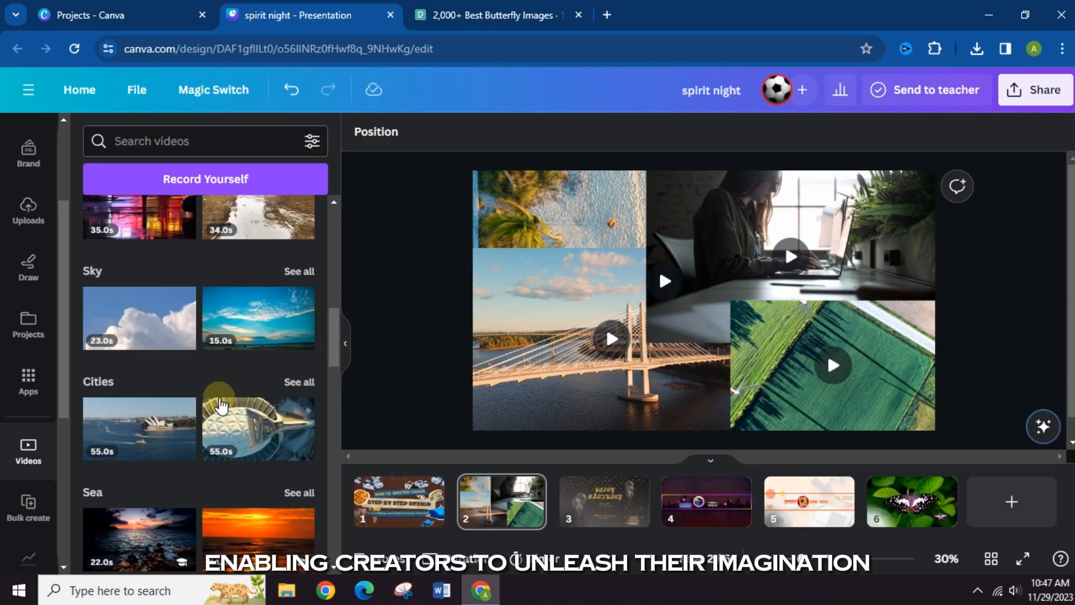
pyautogui.scroll(8, 218, 401)
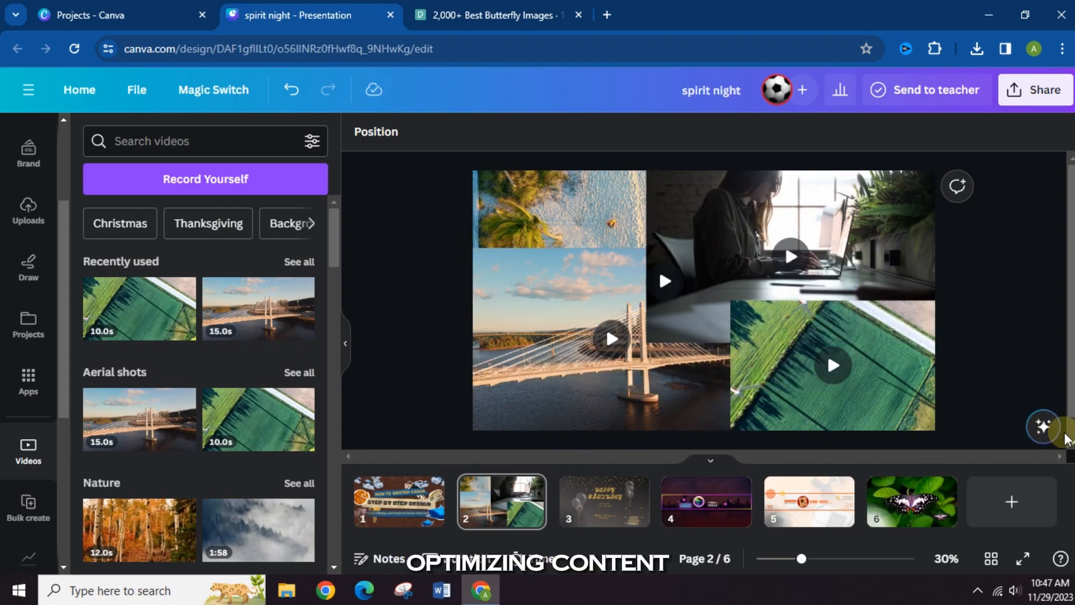
# - Review the designs on pages 3 and 5 and the video collage on page 2, ending on the Viral Ideas banner on page 4
pyautogui.click(682, 502)
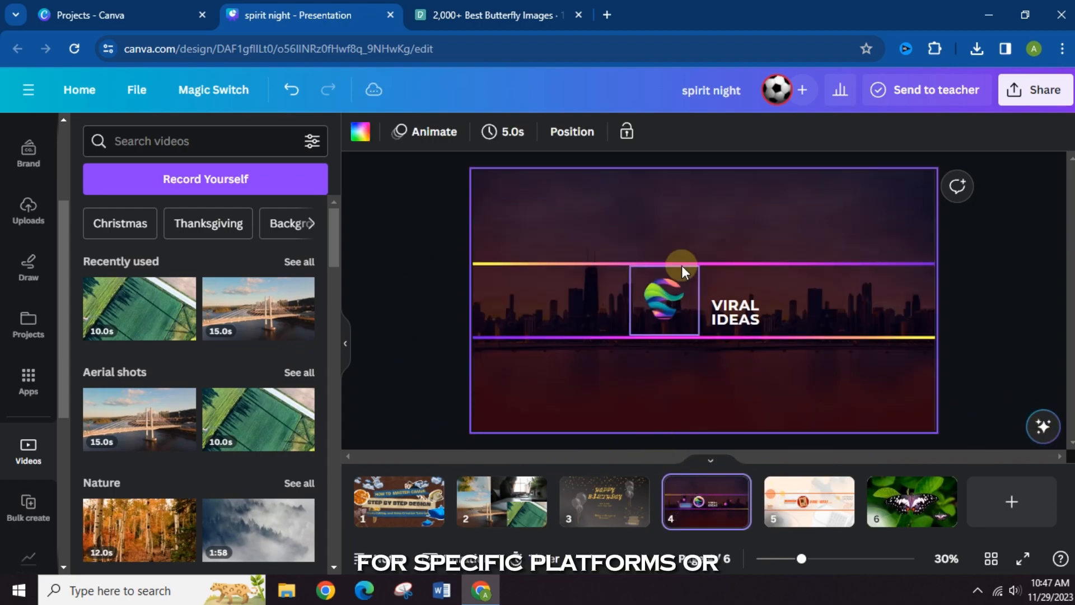
pyautogui.click(599, 500)
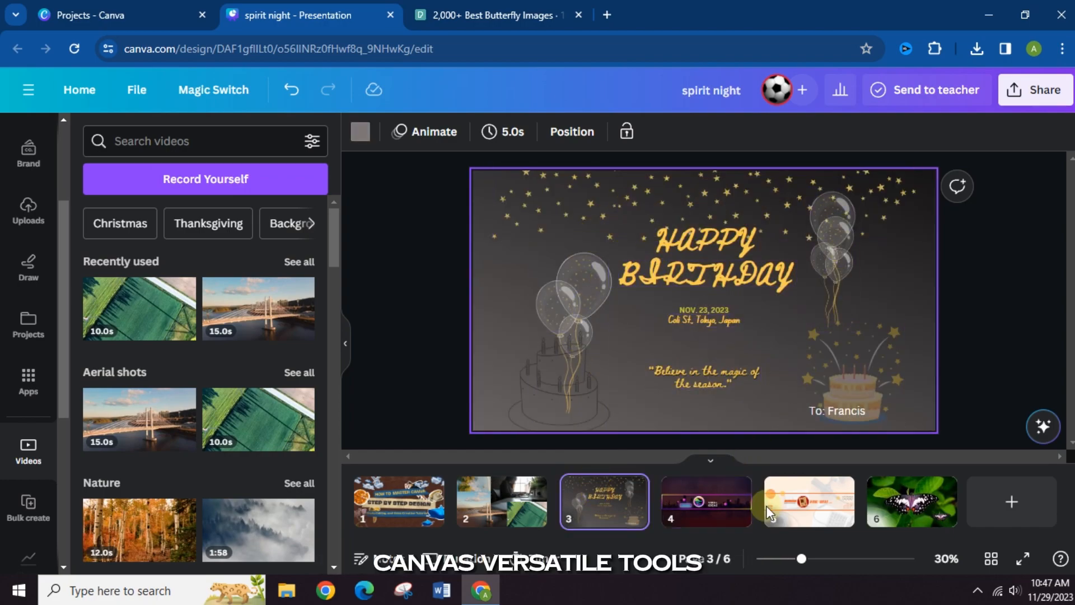
pyautogui.click(781, 502)
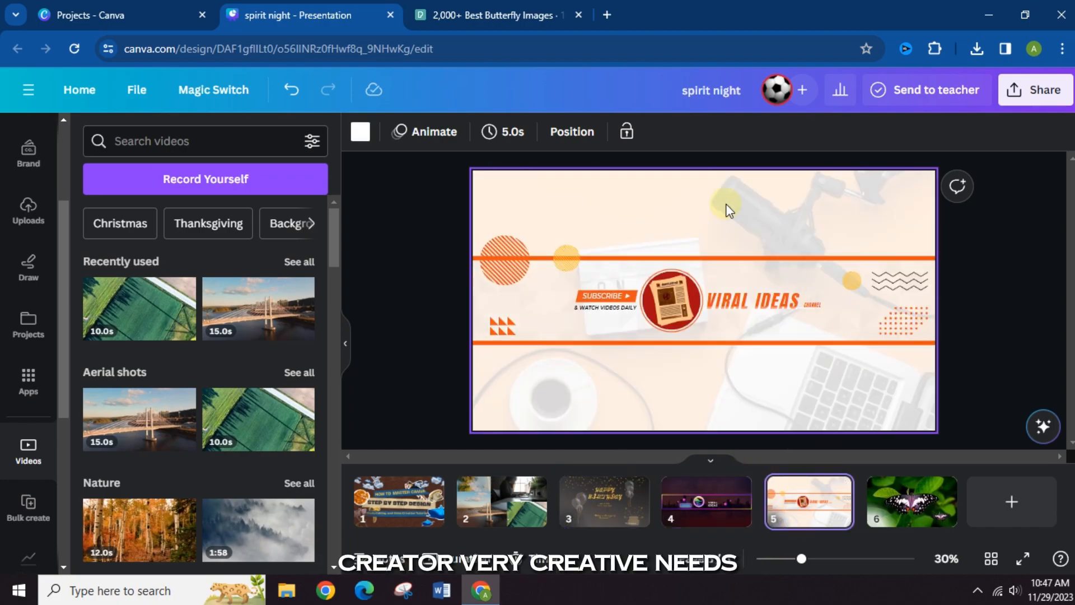
pyautogui.click(706, 506)
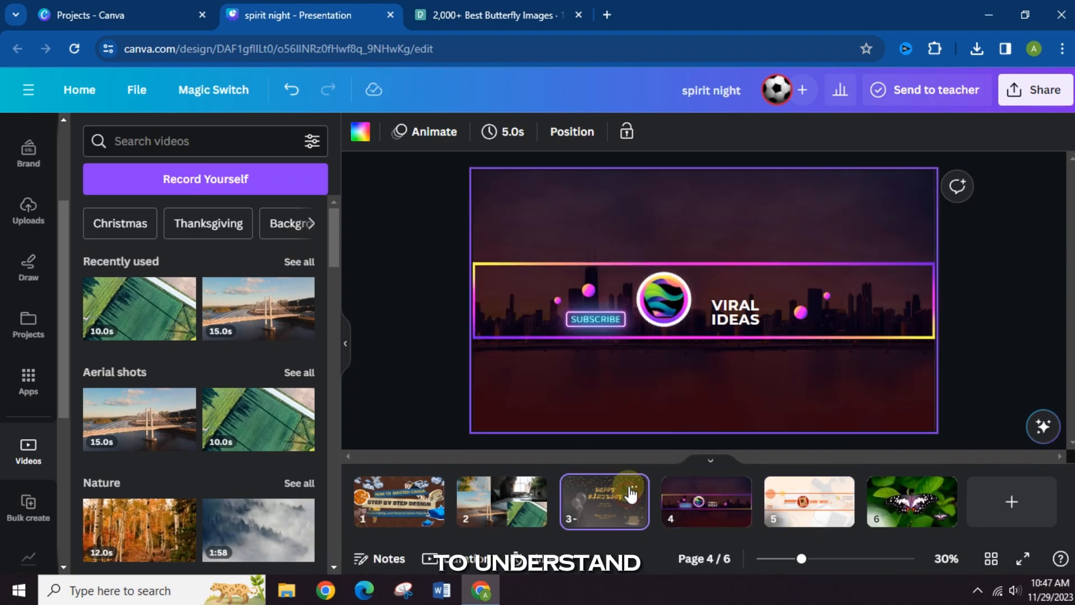
pyautogui.click(631, 495)
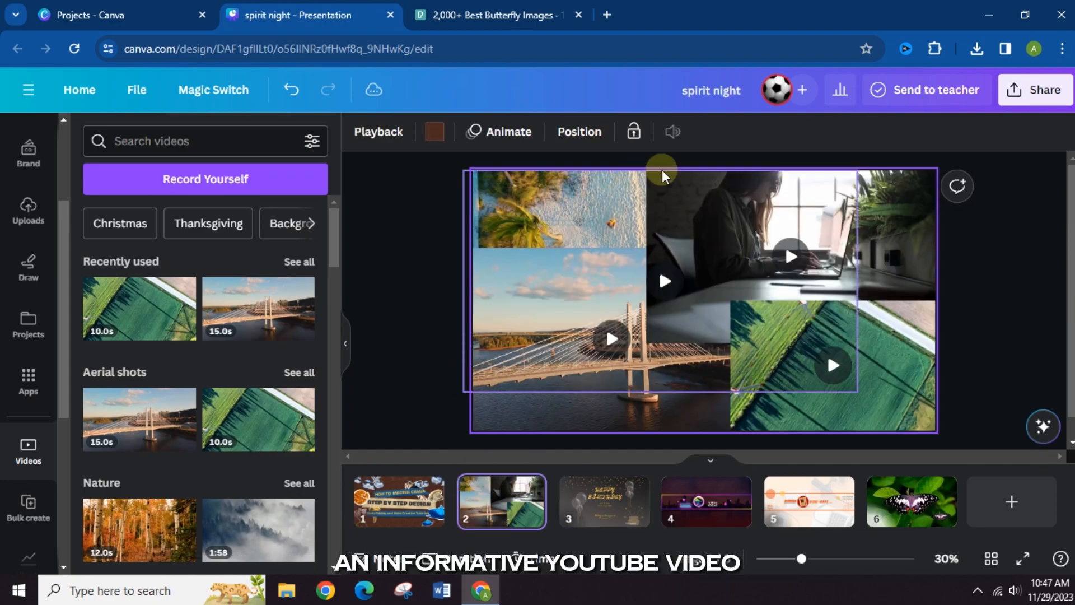
pyautogui.click(700, 498)
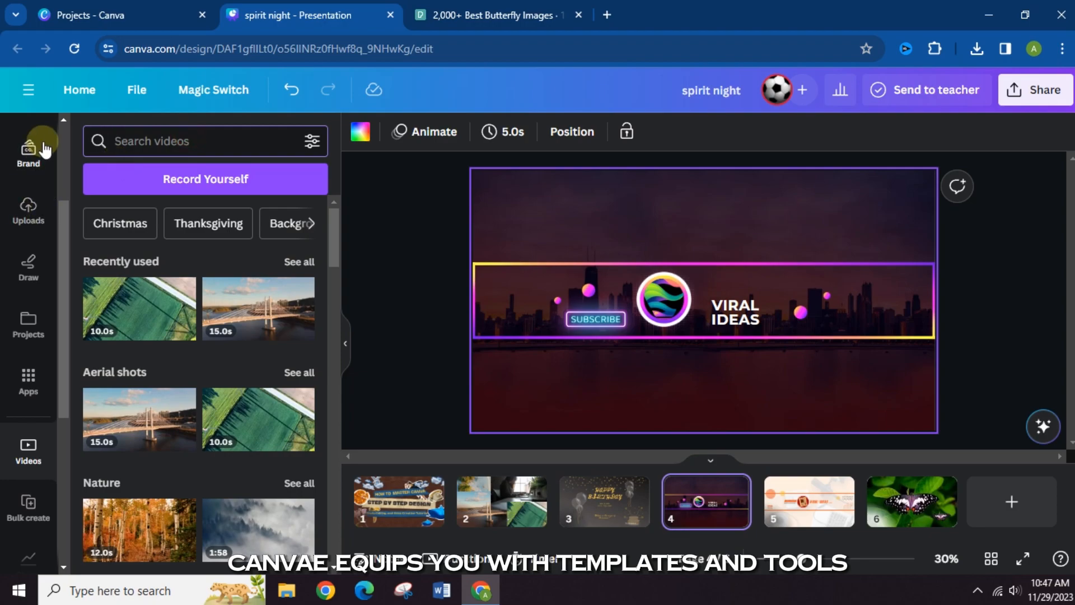
# - Show the presentation templates available for the design and clear the selection on page 4
pyautogui.scroll(3, 44, 150)
pyautogui.click(20, 134)
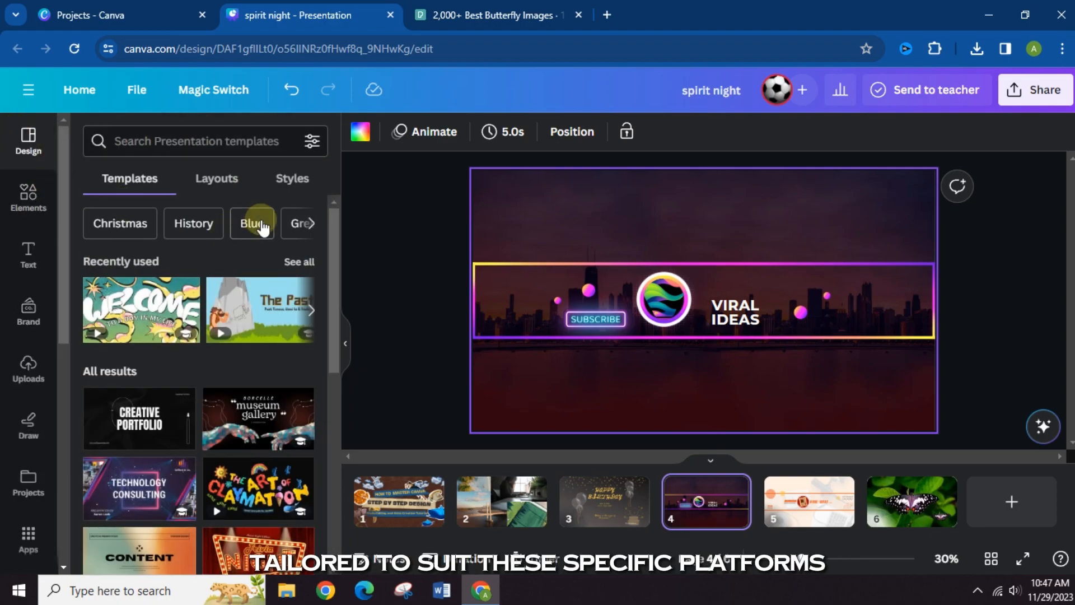
pyautogui.click(211, 147)
pyautogui.click(398, 271)
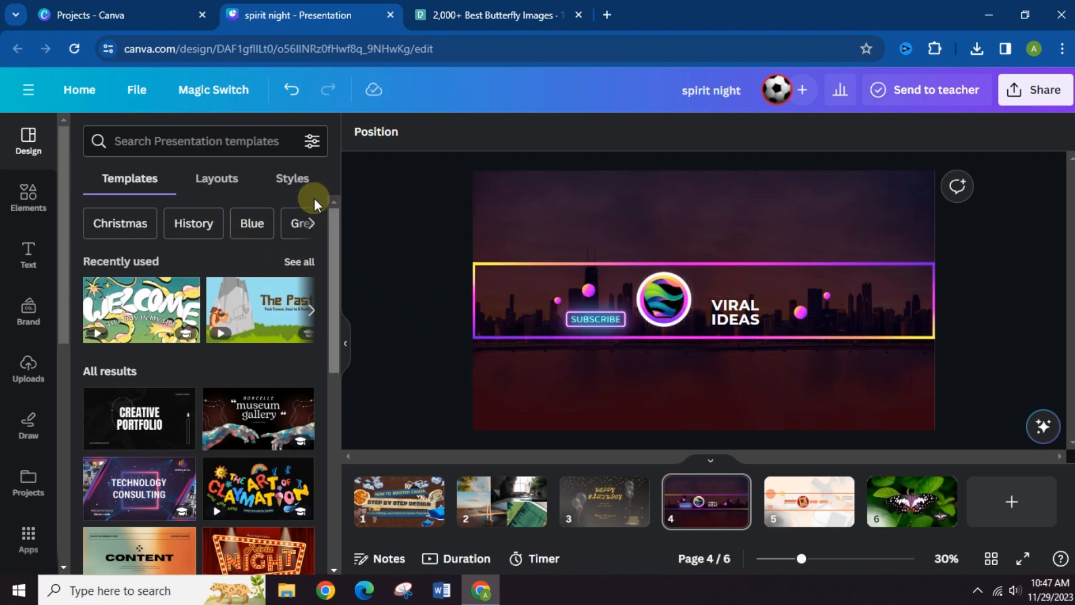
# - Look through the design elements and the text styles and font combinations, and return to the presentation templates
pyautogui.click(35, 206)
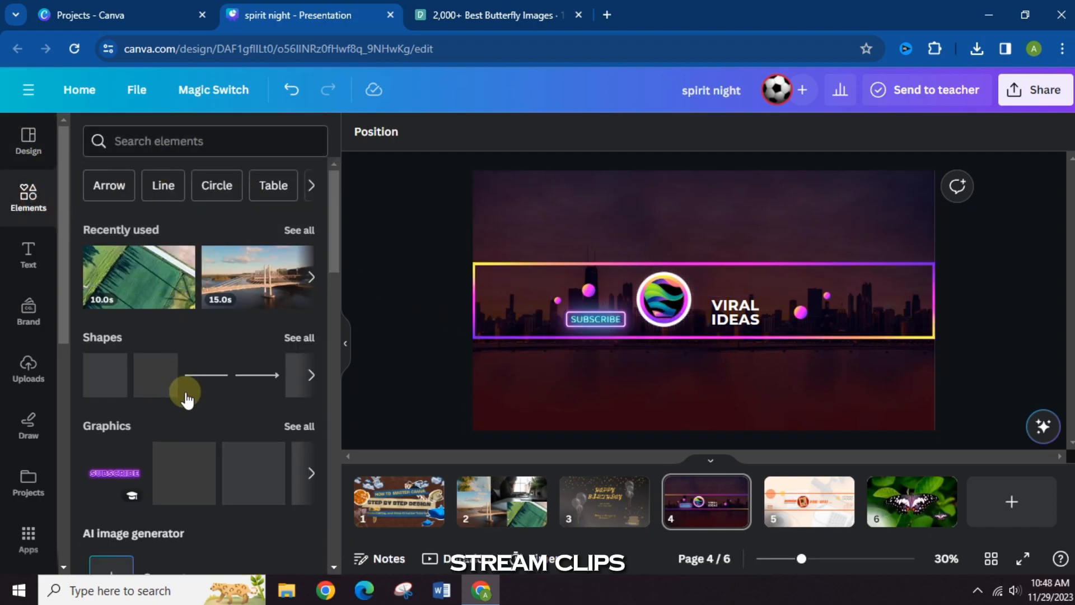
pyautogui.scroll(-3, 191, 381)
pyautogui.scroll(-3, 204, 367)
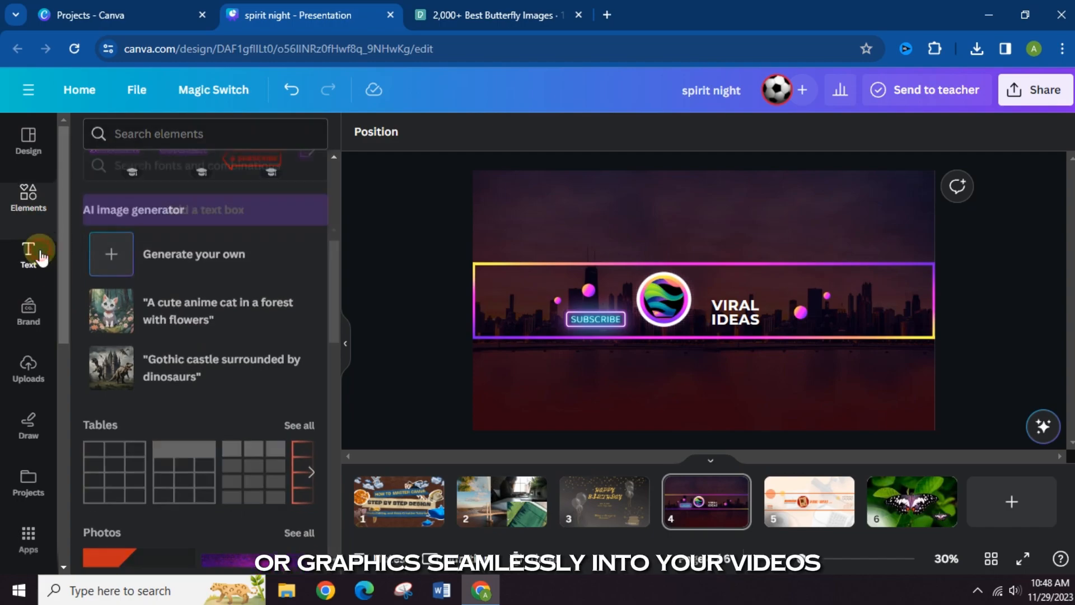
pyautogui.click(29, 253)
pyautogui.scroll(-8, 212, 450)
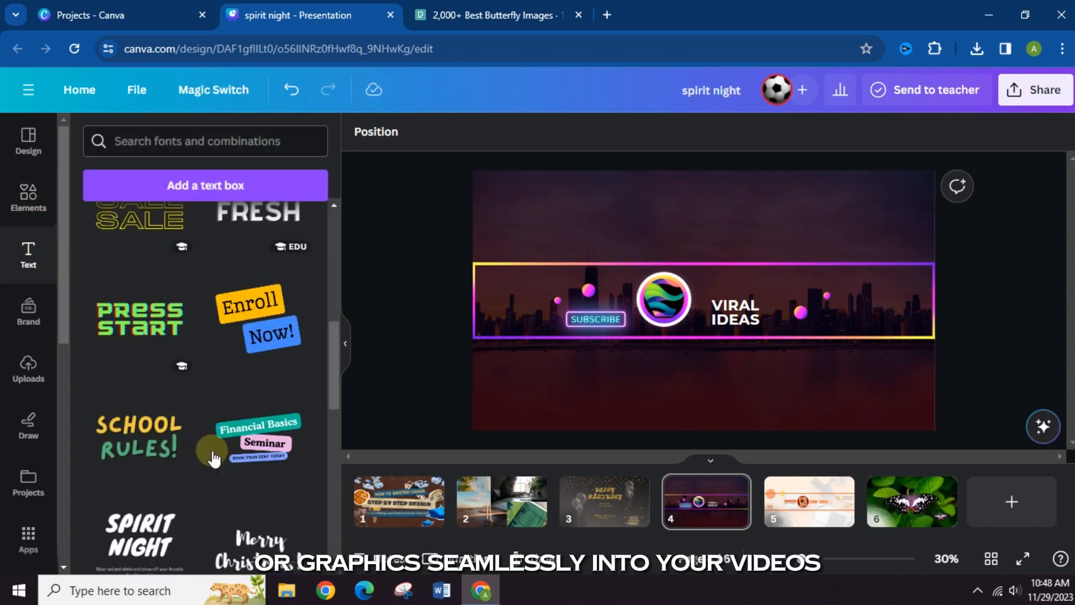
pyautogui.scroll(8, 213, 451)
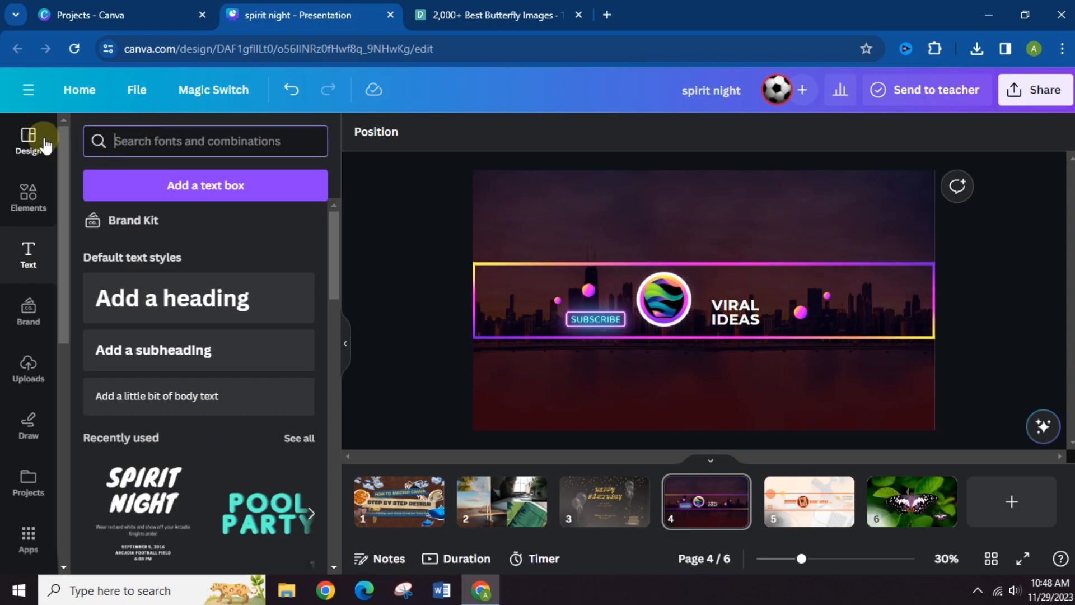
pyautogui.click(24, 141)
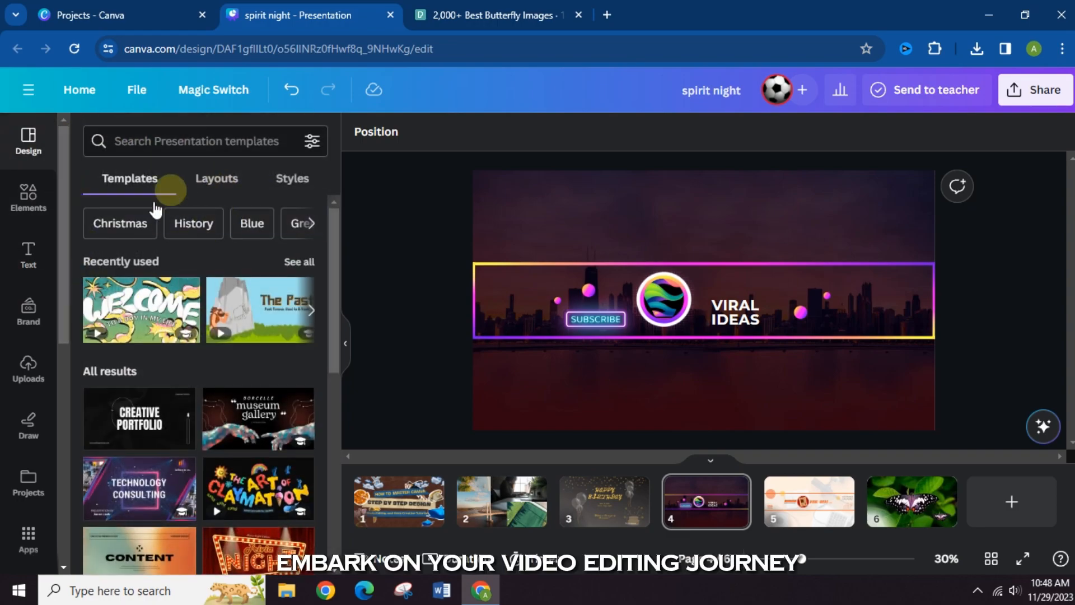
pyautogui.click(368, 301)
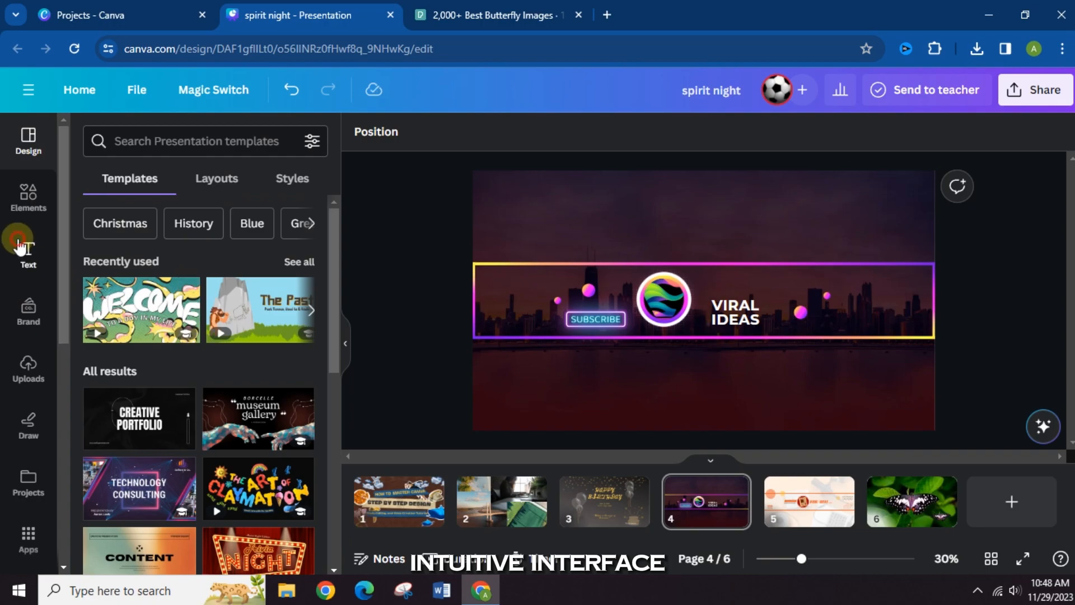
# - Try a default heading and the Spirit Night text combination on page 4, deleting each one again
pyautogui.click(19, 246)
pyautogui.click(168, 298)
pyautogui.click(831, 355)
pyautogui.click(795, 322)
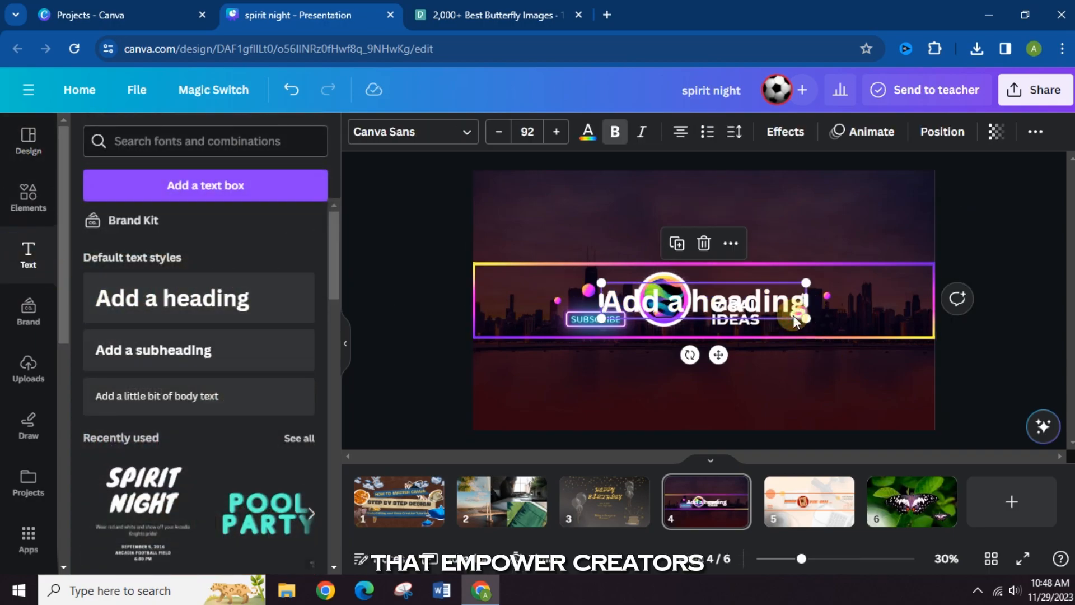
pyautogui.press('Delete')
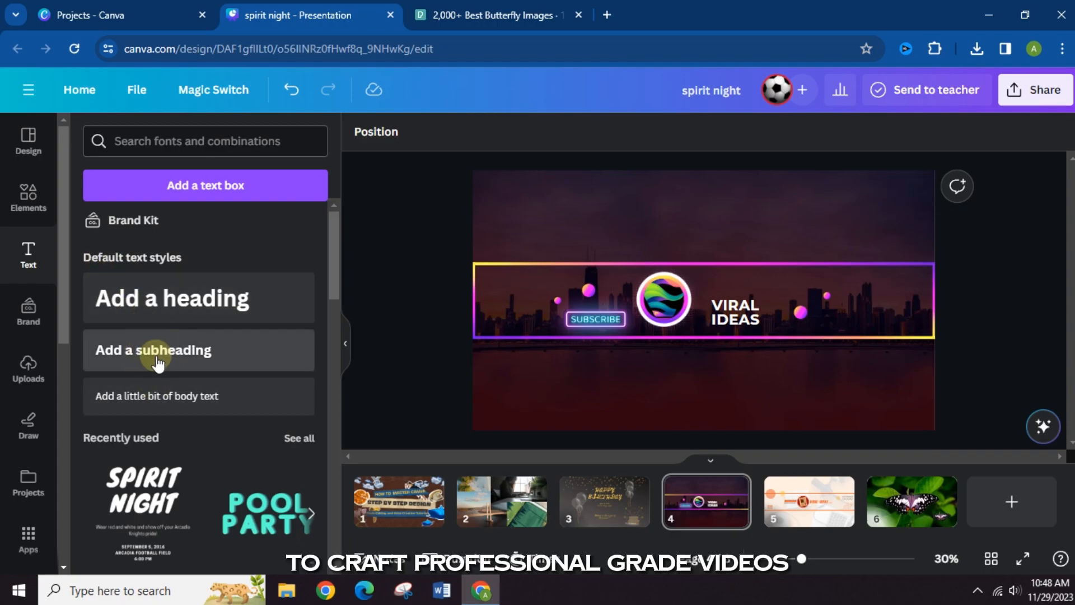
pyautogui.click(159, 494)
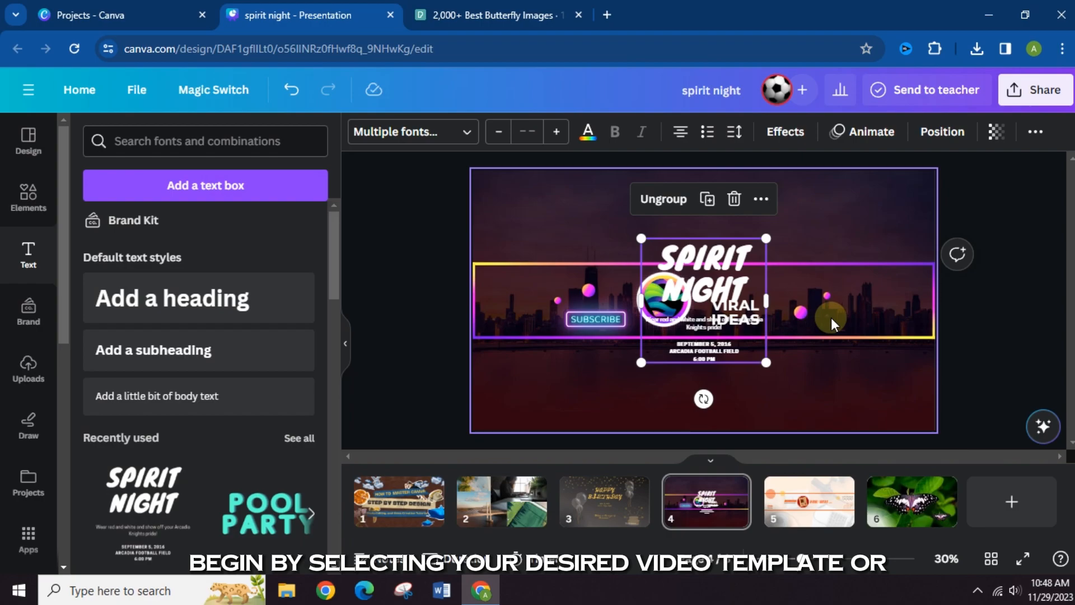
pyautogui.press('Delete')
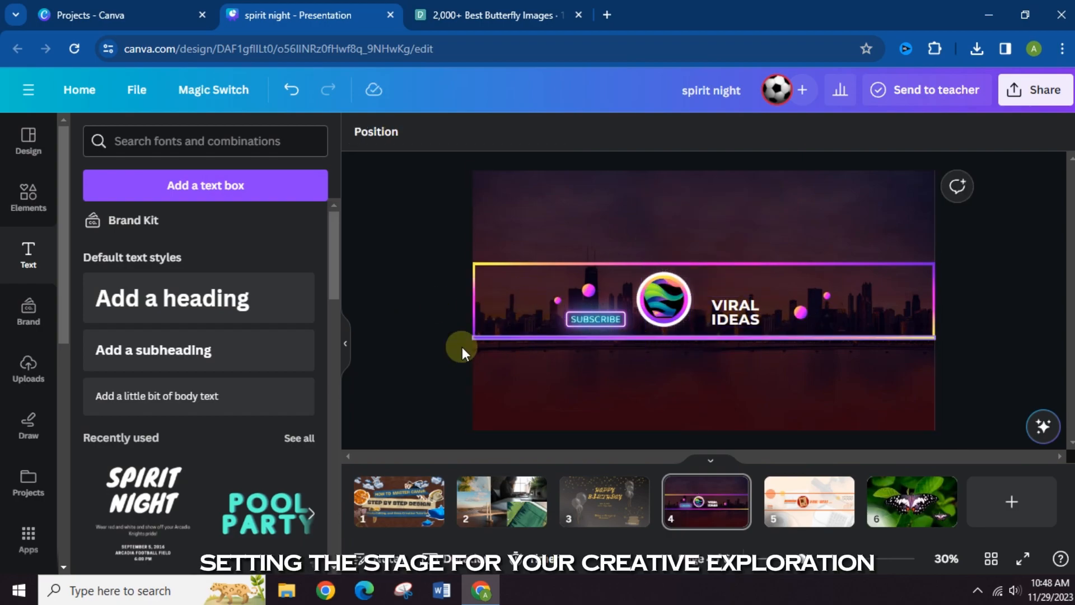
# - Add a blank page at the end of the presentation and go back through the pages to the video collage on page 2
pyautogui.click(995, 514)
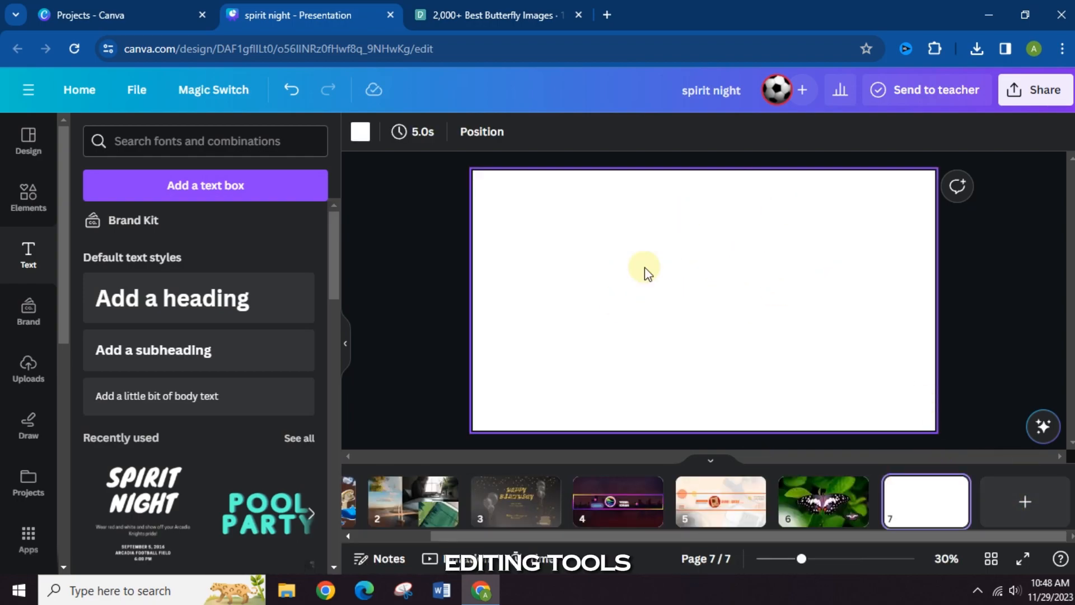
pyautogui.click(806, 509)
pyautogui.click(724, 508)
pyautogui.click(621, 502)
pyautogui.click(521, 498)
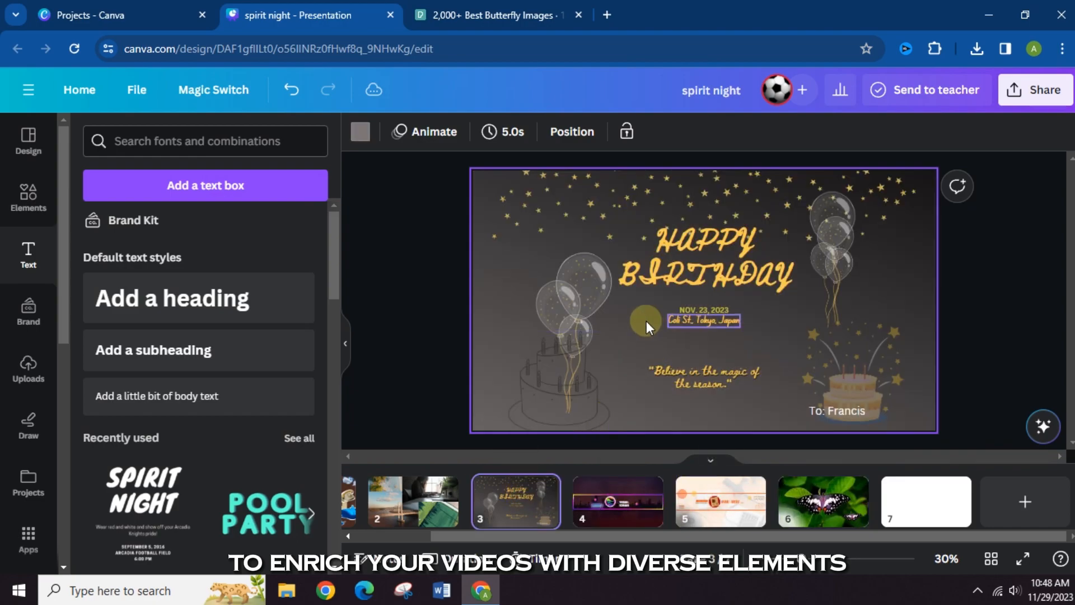
pyautogui.click(414, 504)
pyautogui.moveTo(472, 536); pyautogui.dragTo(392, 536)
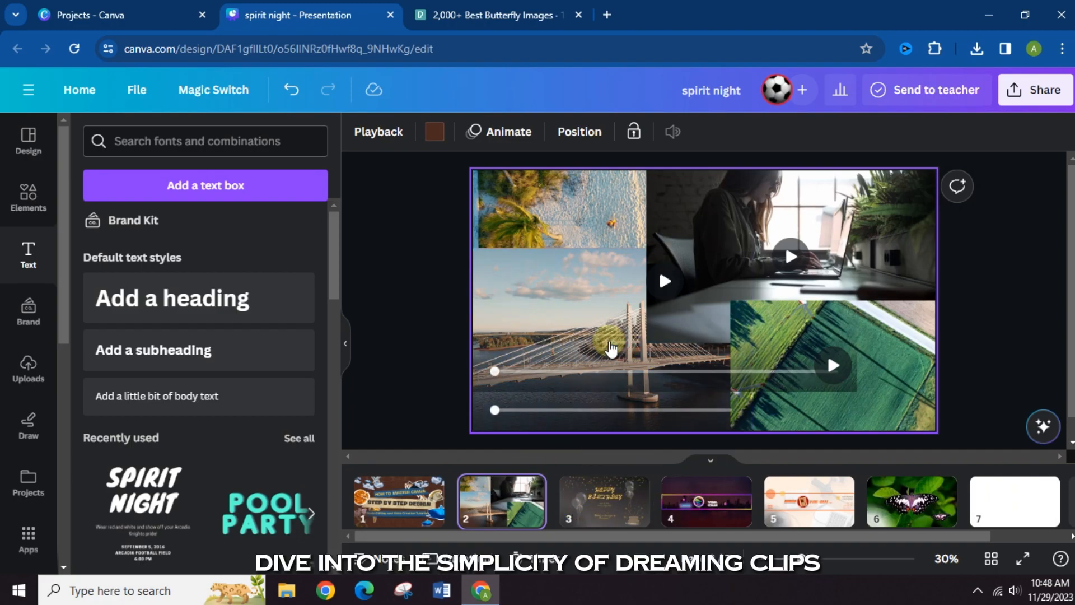
# - Preview the bridge, laptop and green field clips in the video collage on page 2
pyautogui.click(612, 337)
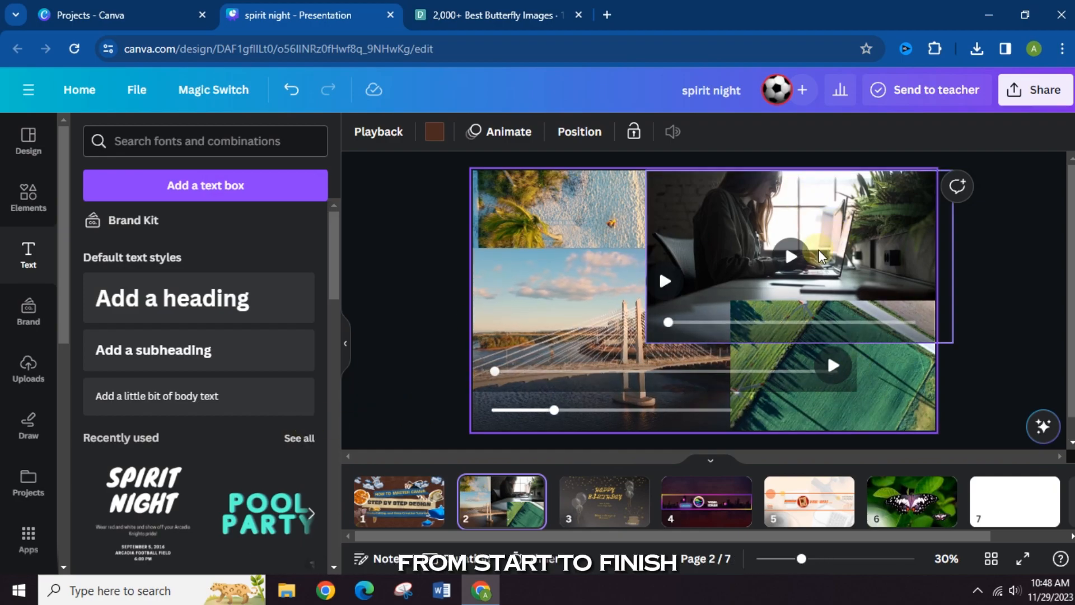
pyautogui.click(843, 293)
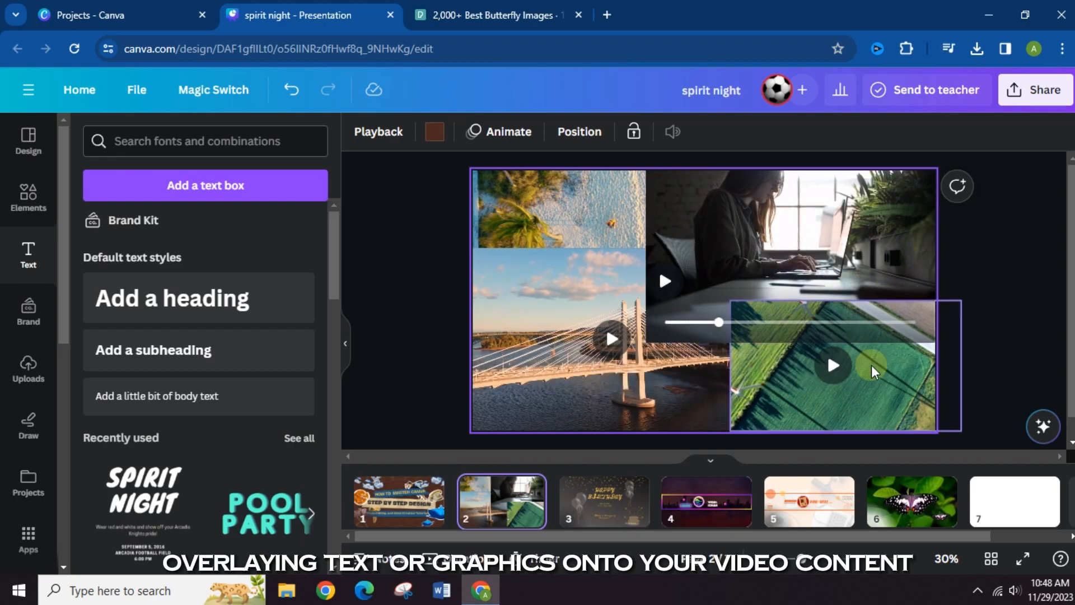
pyautogui.click(832, 367)
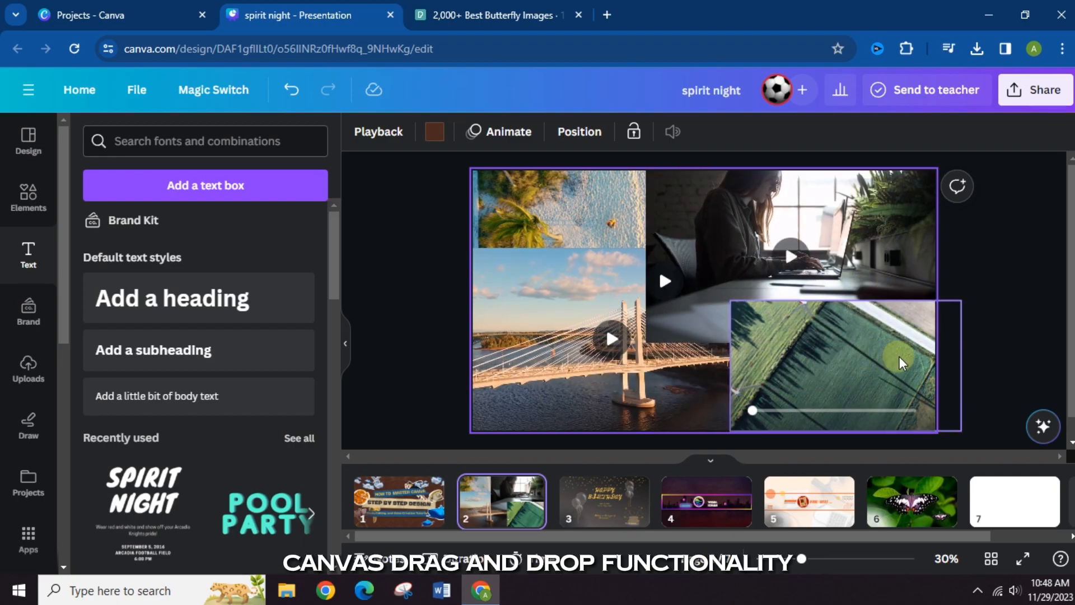
# - Rearrange the beach, laptop, field and bridge videos on page 2, shifting the beach and laptop clips outward to the upper corners
pyautogui.click(562, 209)
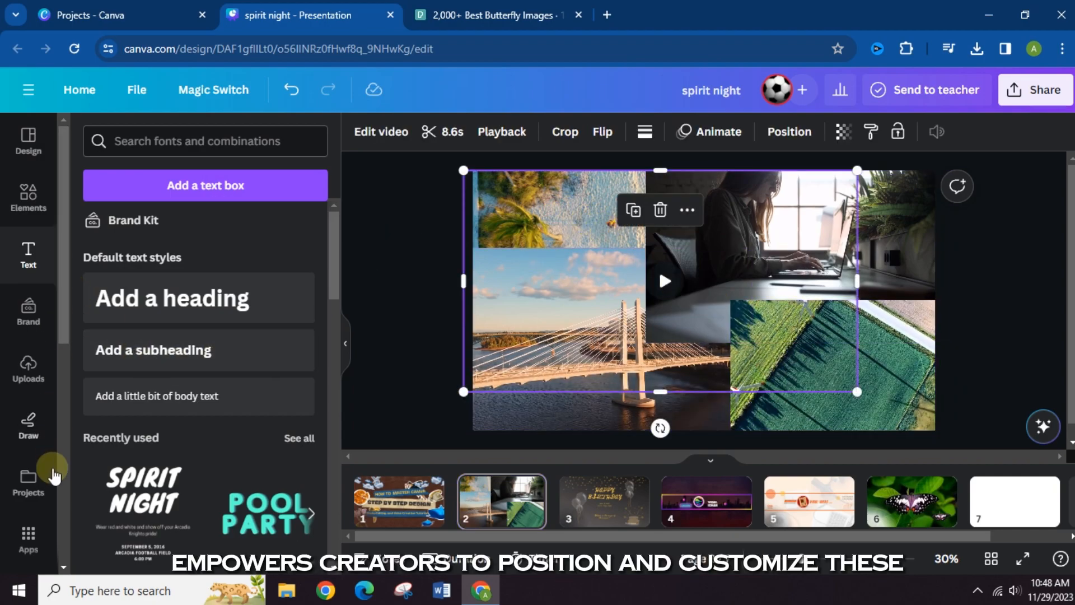
pyautogui.scroll(-3, 23, 409)
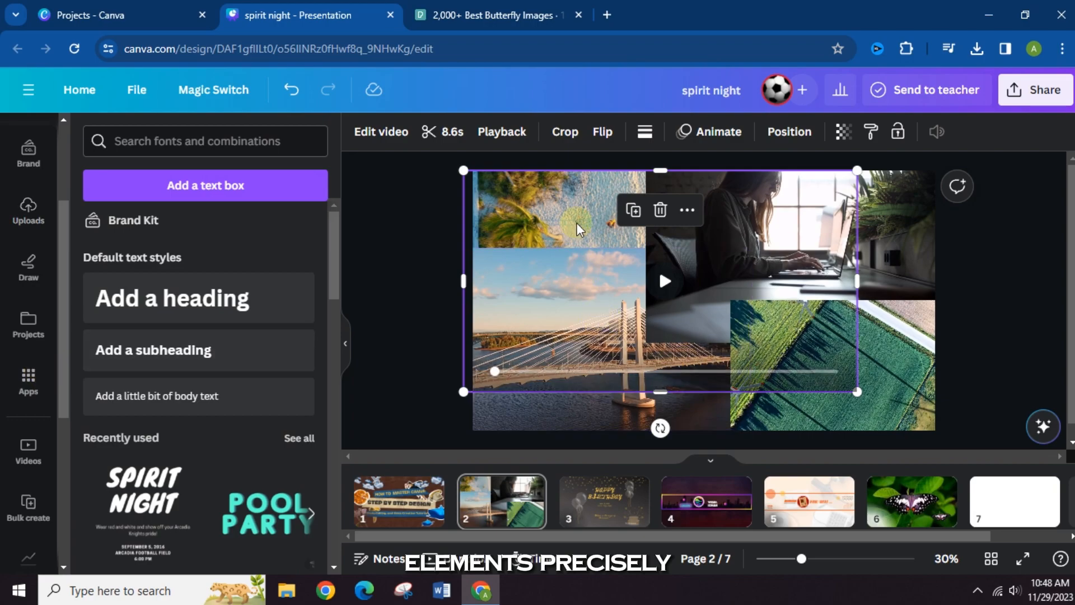
pyautogui.moveTo(583, 215); pyautogui.dragTo(525, 182)
pyautogui.moveTo(907, 192); pyautogui.dragTo(960, 157)
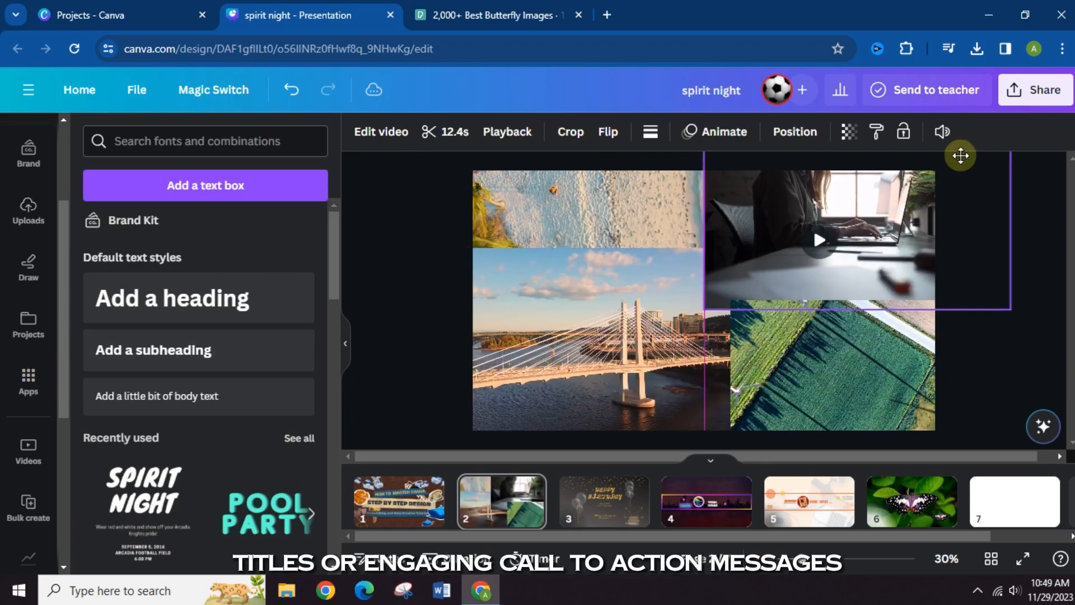
pyautogui.moveTo(858, 405); pyautogui.dragTo(831, 351)
pyautogui.moveTo(583, 385)
pyautogui.mouseDown()
pyautogui.moveTo(773, 359)
pyautogui.moveTo(574, 392)
pyautogui.mouseUp()
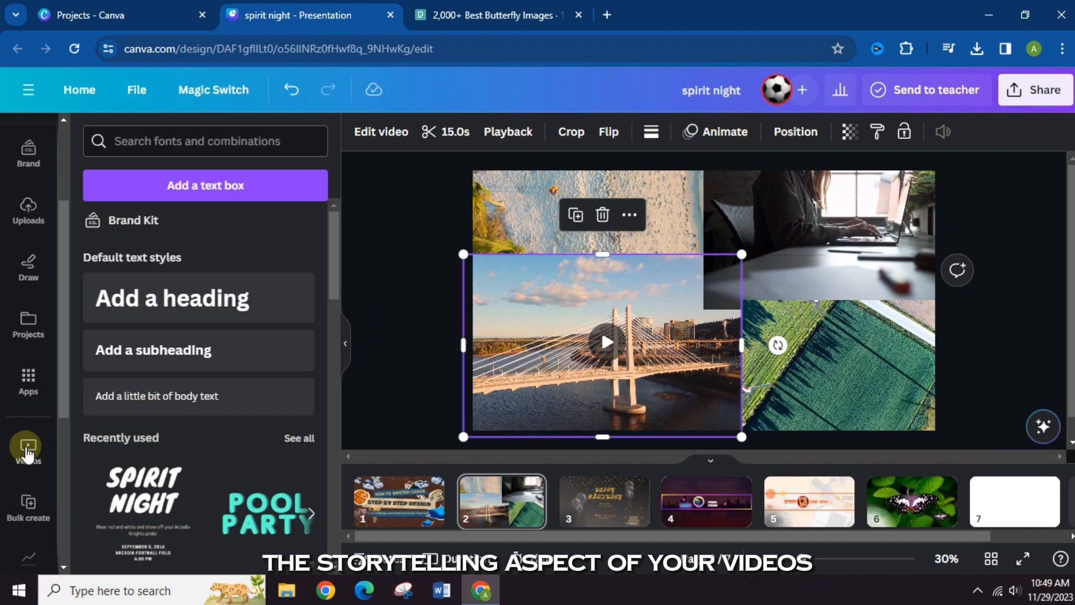
# - Add the Spirit Night text combination to page 2, delete its small detail text, and enlarge the title to size 214 over the collage's centre
pyautogui.scroll(-3, 216, 411)
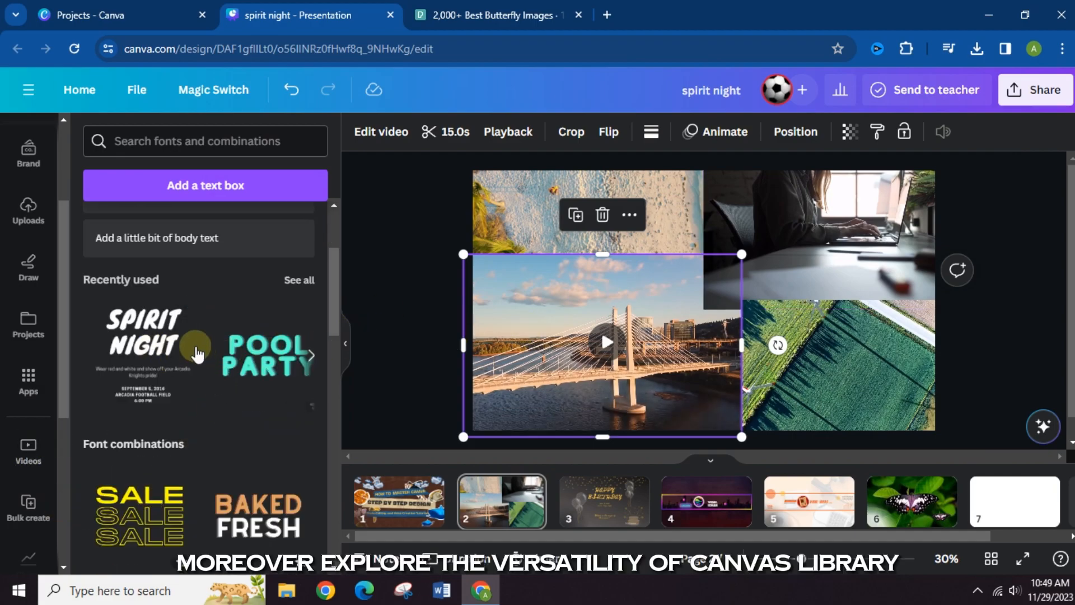
pyautogui.moveTo(161, 346); pyautogui.dragTo(702, 291)
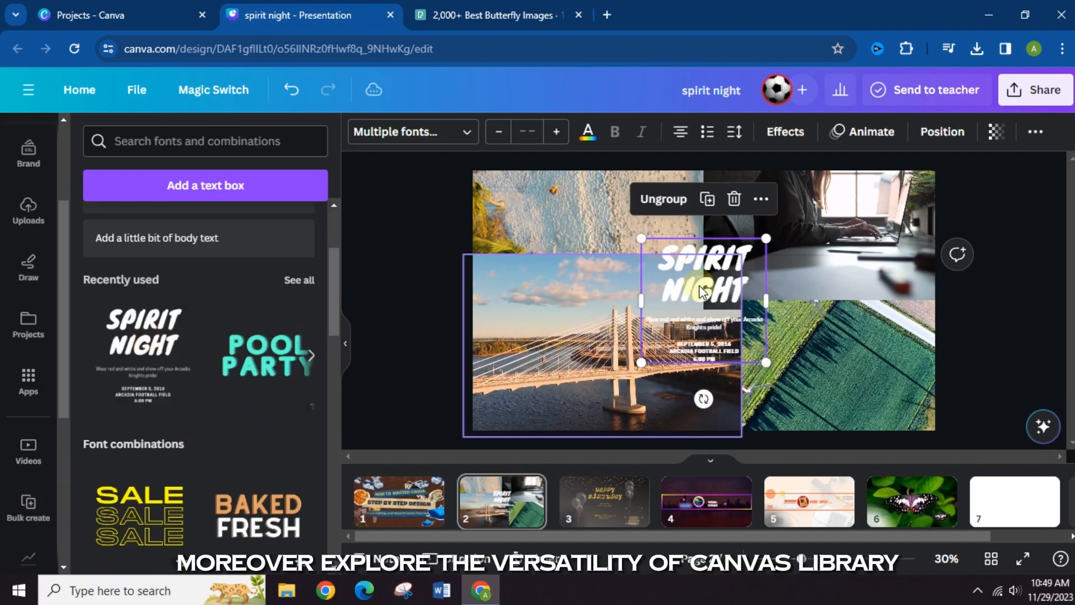
pyautogui.click(710, 332)
pyautogui.press('Delete')
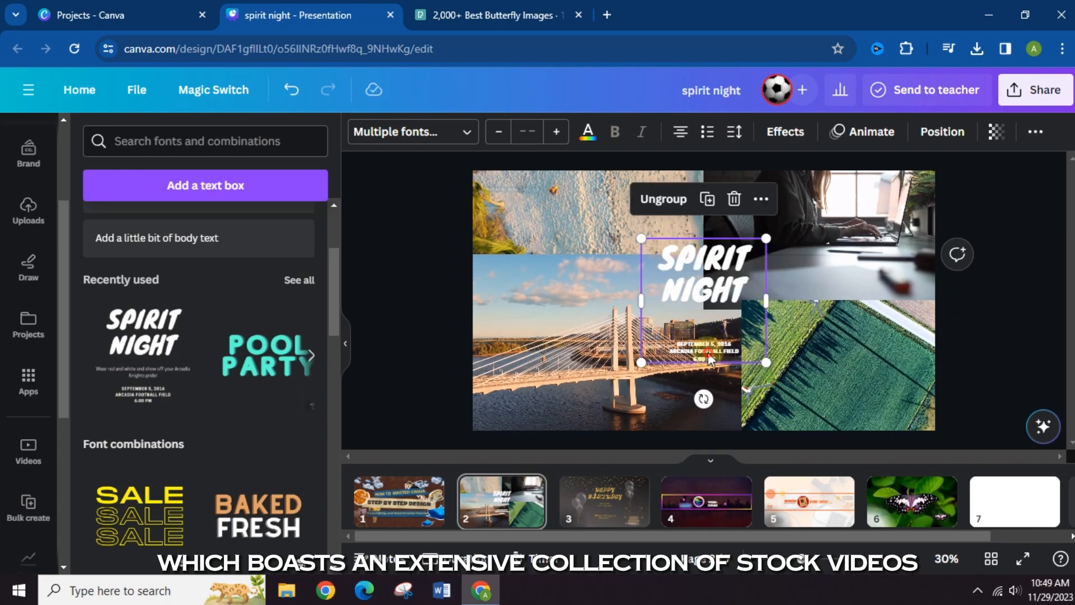
pyautogui.moveTo(642, 314); pyautogui.dragTo(480, 412)
pyautogui.moveTo(600, 310); pyautogui.dragTo(698, 284)
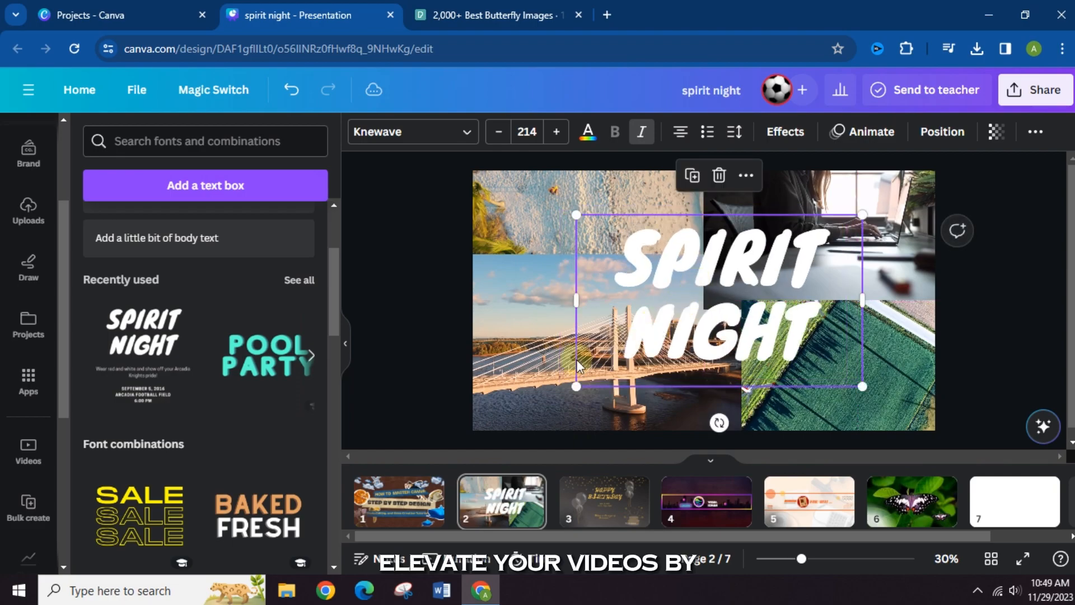
# - Look through the stock video categories, such as Aerial shots, Nature, Universe, Mountains and Fashion
pyautogui.click(26, 464)
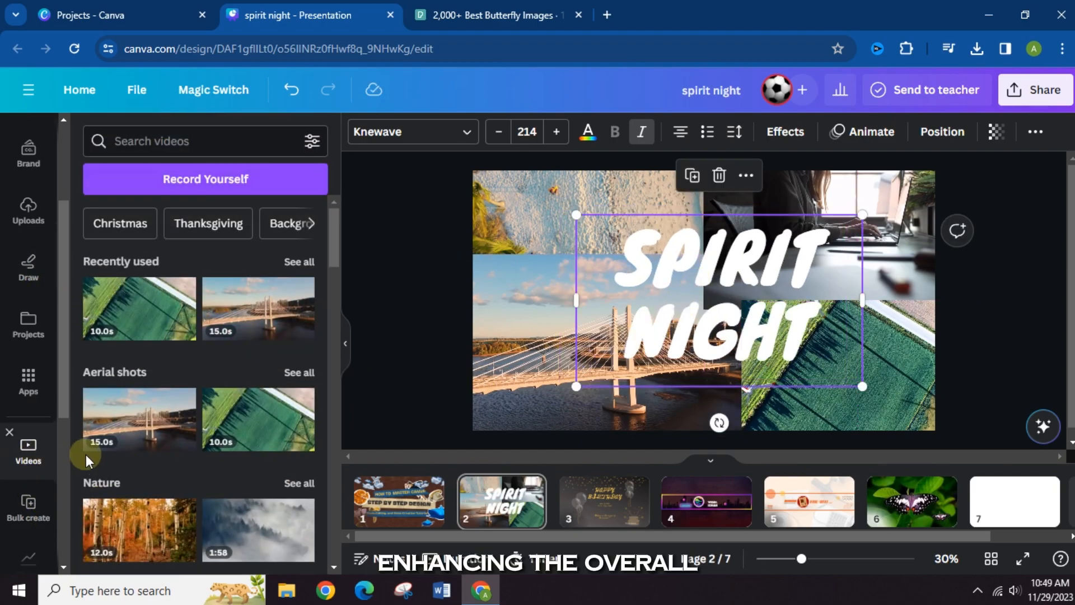
pyautogui.scroll(-15, 166, 423)
pyautogui.scroll(-10, 166, 423)
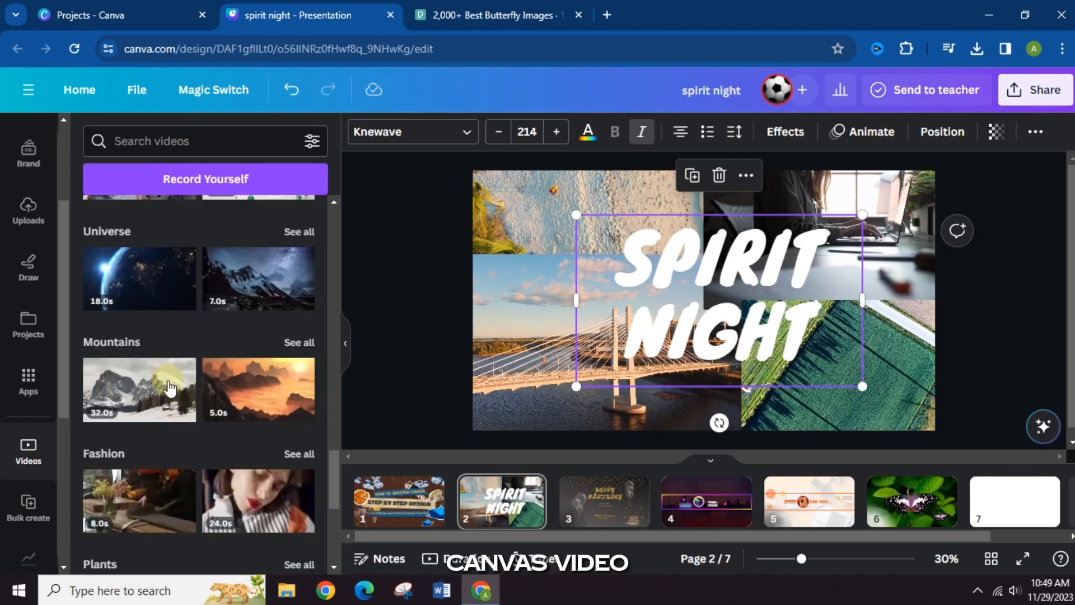
pyautogui.scroll(-5, 173, 377)
pyautogui.scroll(4, 211, 432)
pyautogui.scroll(15, 226, 338)
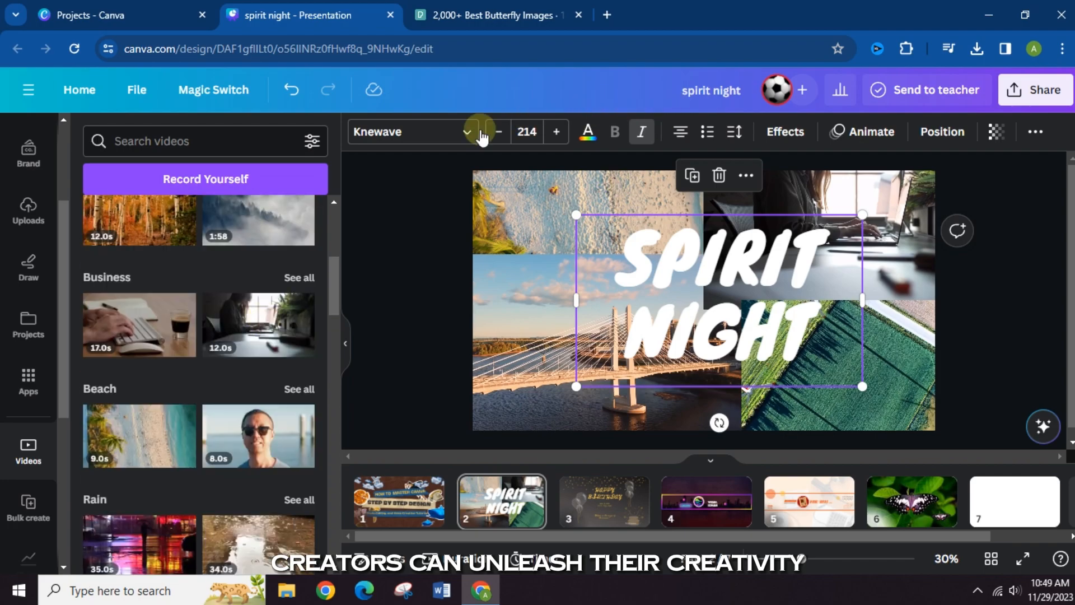
# - Look at the font and text colour options for the SPIRIT NIGHT title
pyautogui.click(440, 133)
pyautogui.click(464, 134)
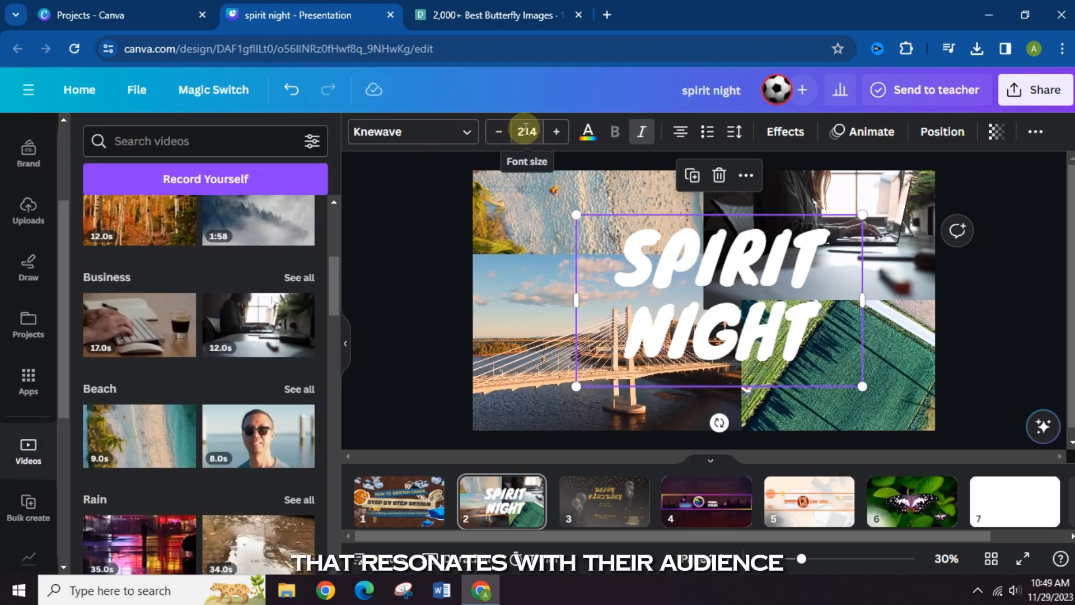
pyautogui.click(589, 137)
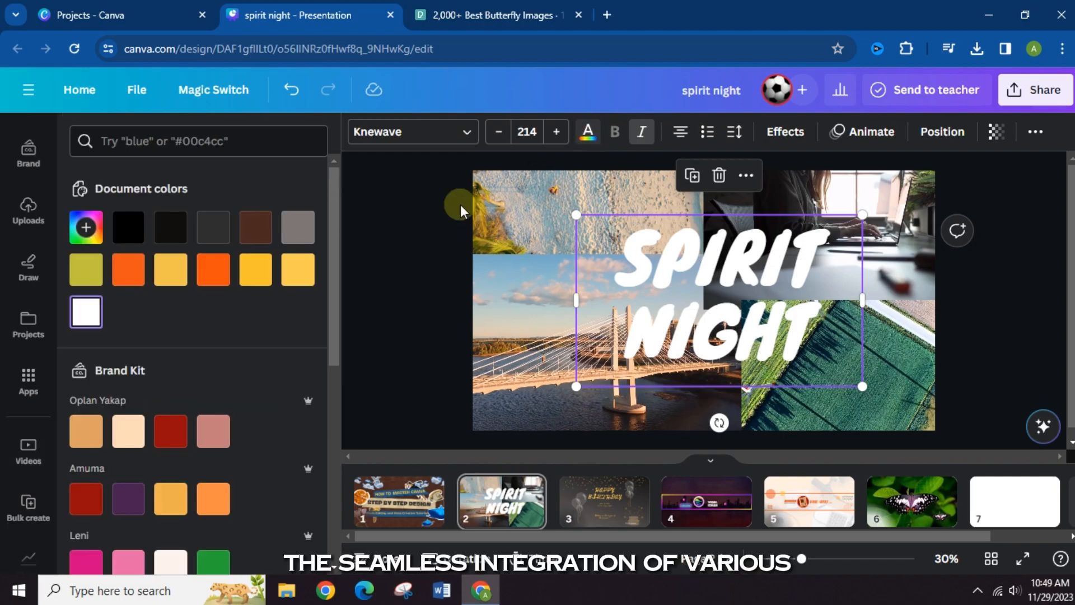
# - Look through all the filters available for the beach video on page 2, and close them without applying one
pyautogui.click(425, 193)
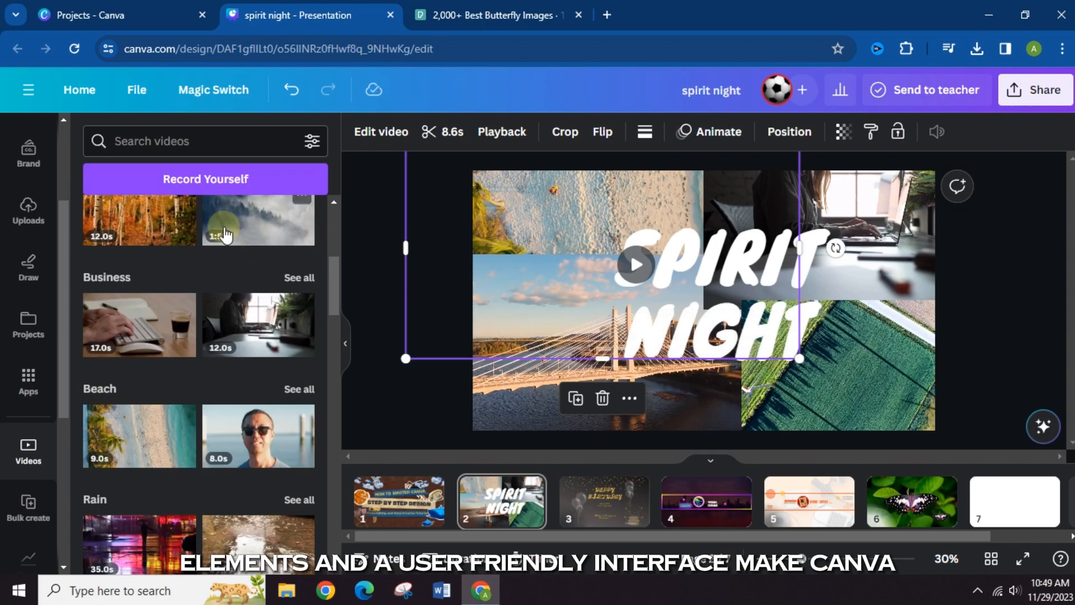
pyautogui.click(380, 133)
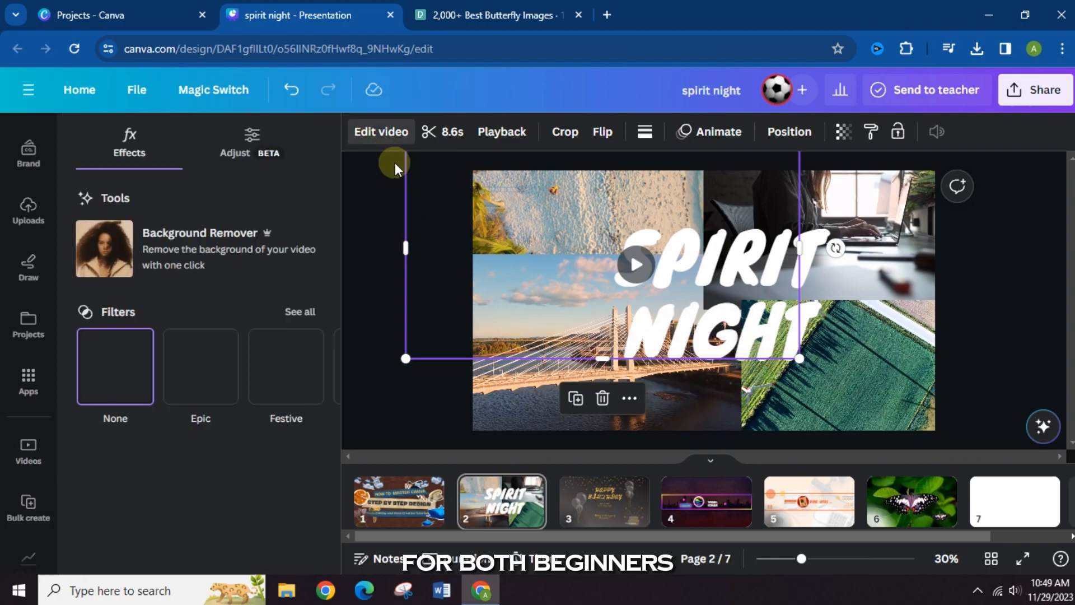
pyautogui.click(301, 311)
pyautogui.scroll(-6, 216, 413)
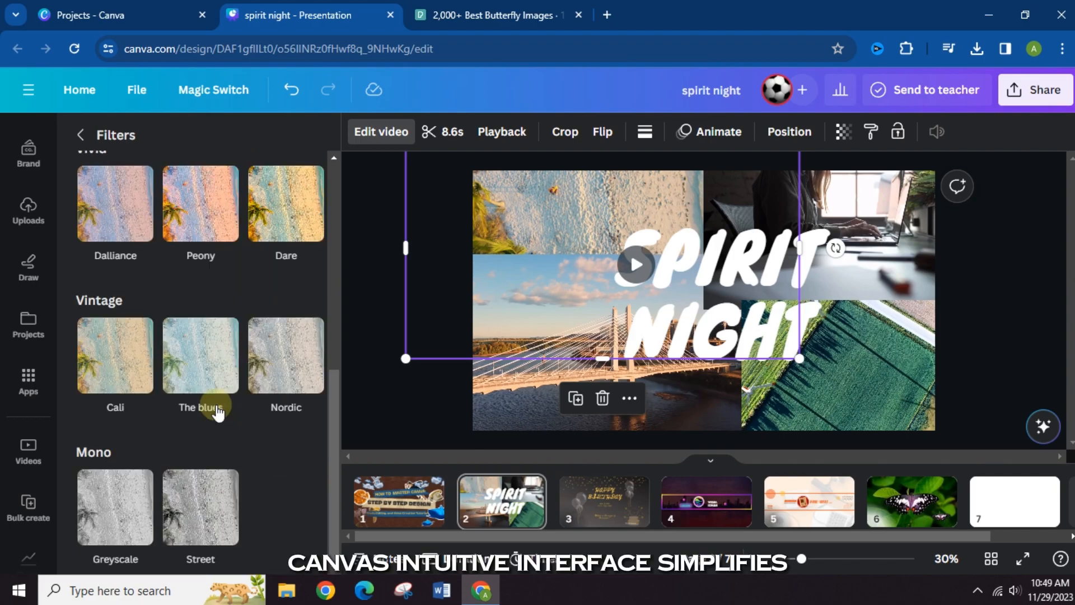
pyautogui.scroll(6, 217, 410)
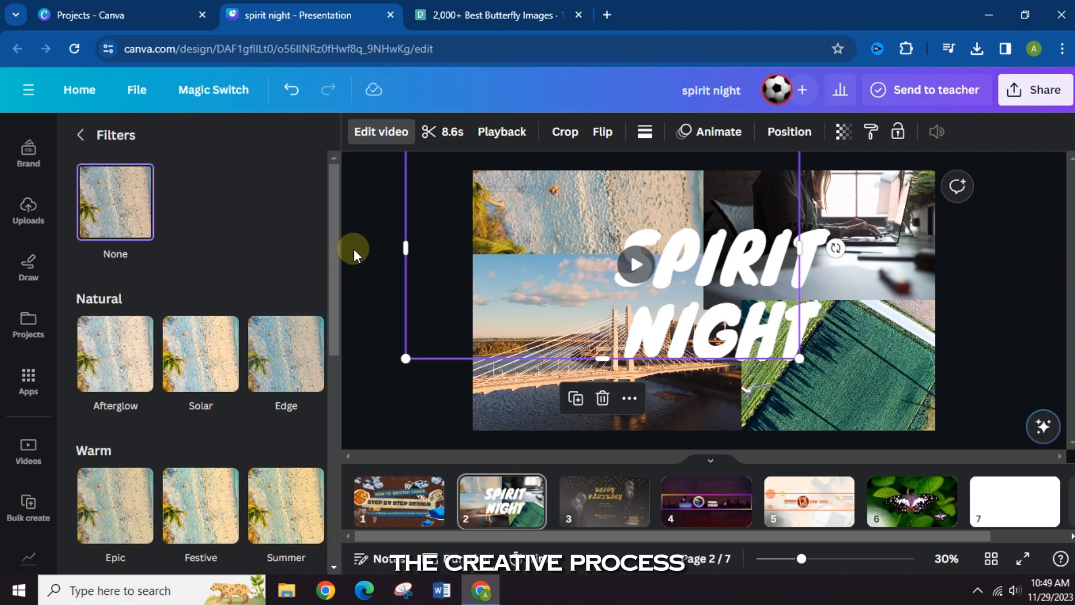
pyautogui.click(408, 225)
# - Check the beach video's transparency setting and look through its photo animations and motion effects
pyautogui.click(842, 132)
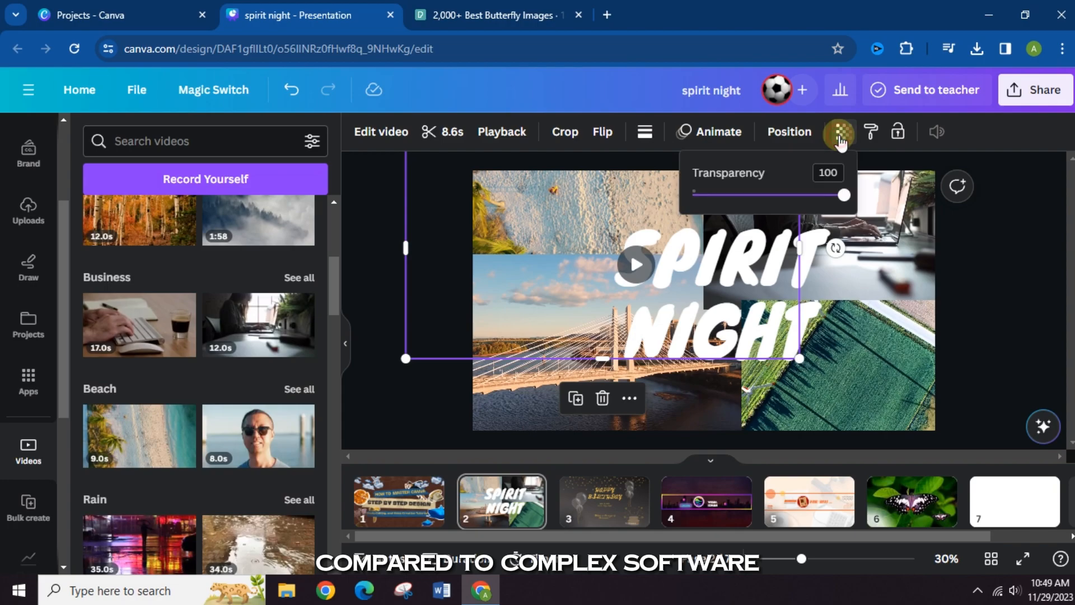
pyautogui.moveTo(844, 195); pyautogui.dragTo(875, 212)
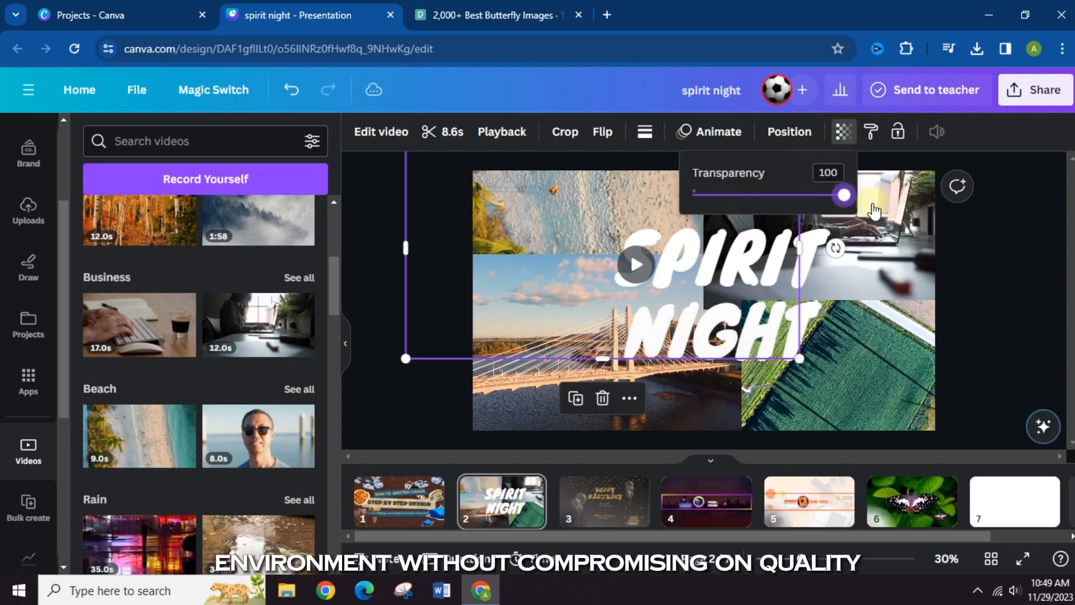
pyautogui.click(723, 135)
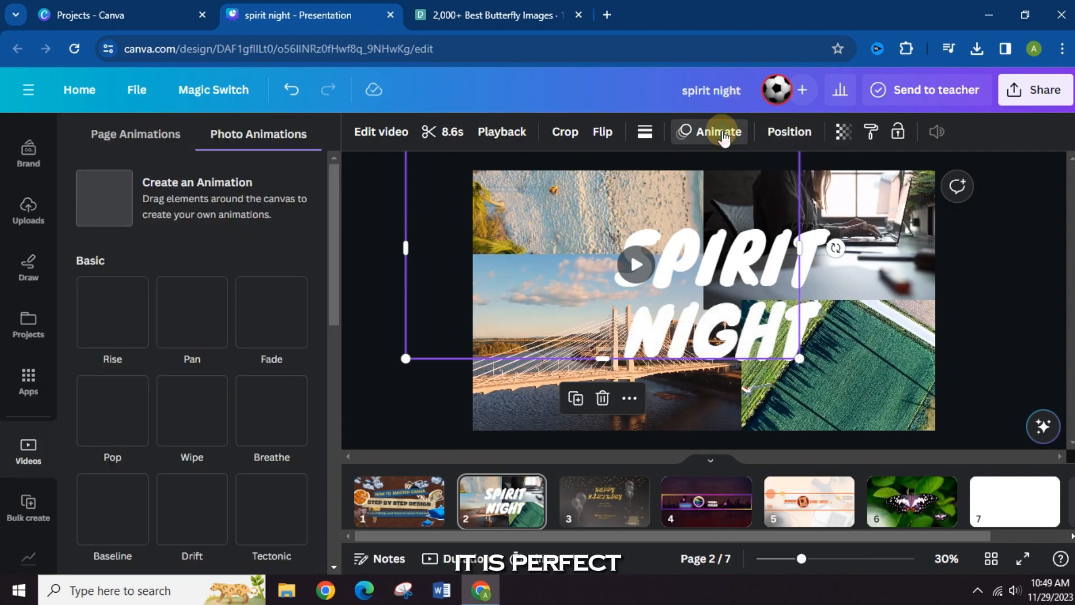
pyautogui.click(95, 319)
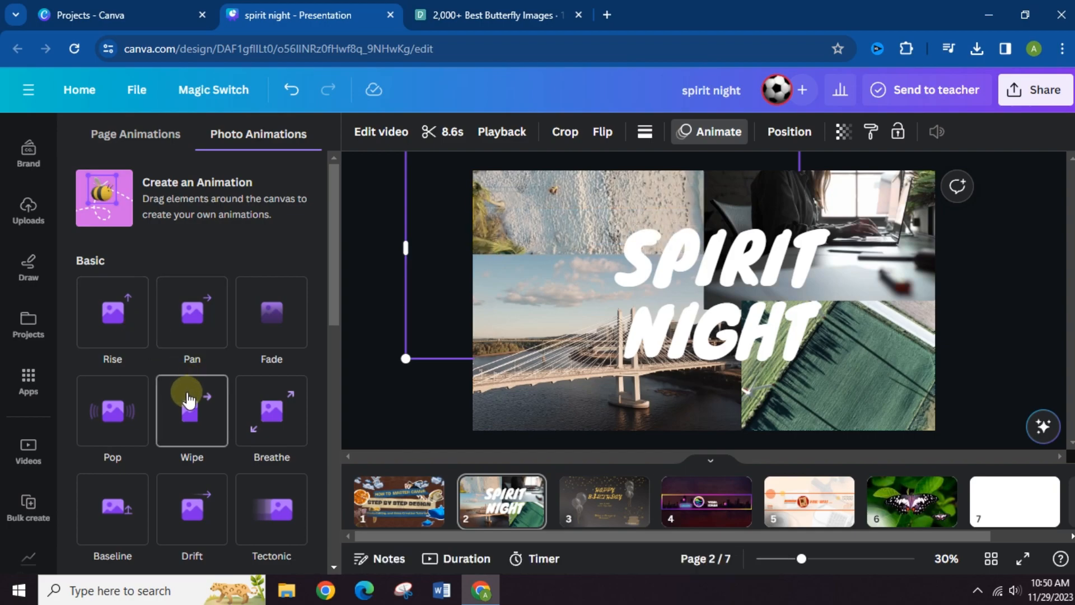
pyautogui.scroll(-3, 188, 431)
pyautogui.scroll(-9, 187, 419)
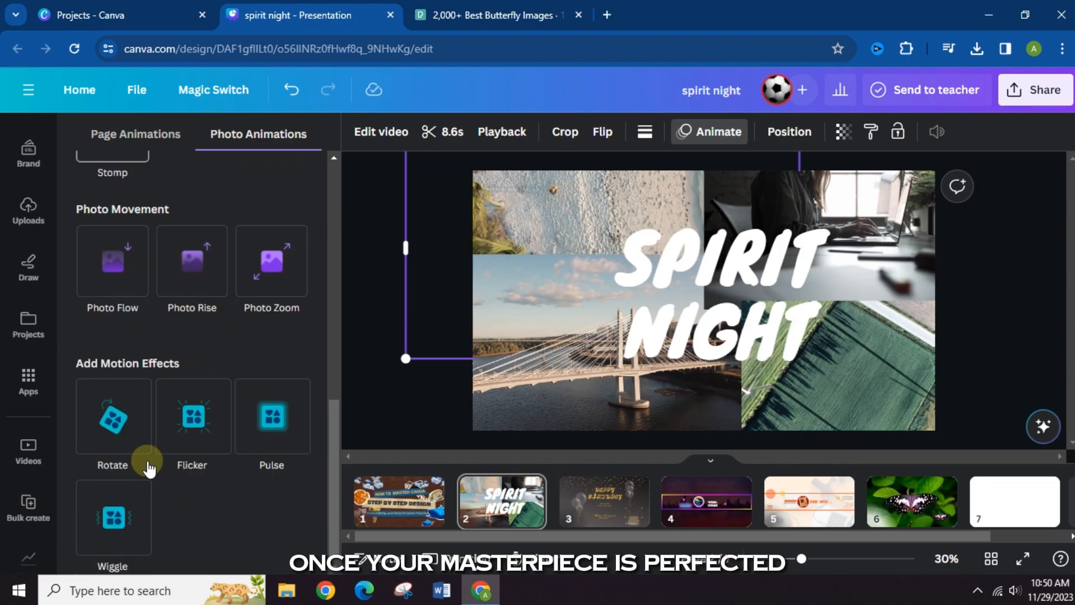
pyautogui.click(367, 277)
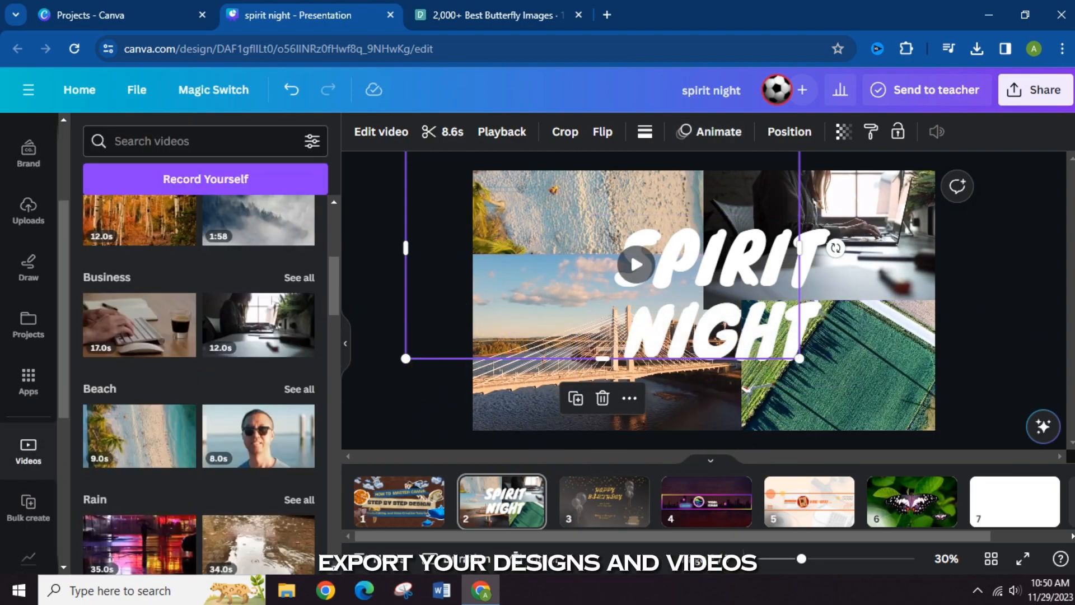
# - Look through the design's sharing options and the full list of publishing options, and return to the main sharing options
pyautogui.click(1036, 90)
pyautogui.scroll(-1, 932, 375)
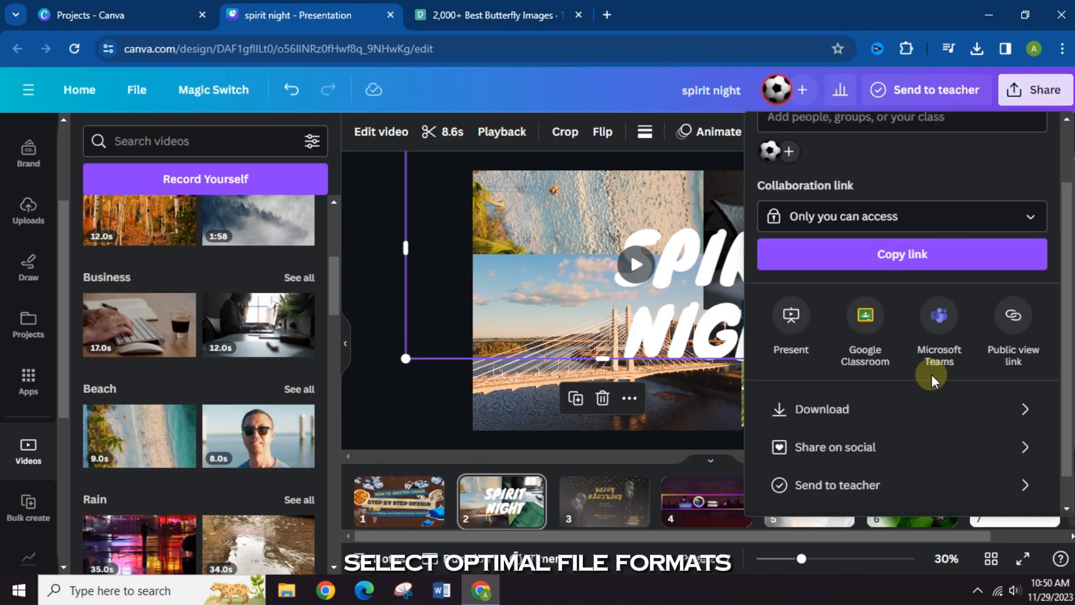
pyautogui.scroll(-1, 931, 375)
pyautogui.scroll(2, 932, 374)
pyautogui.scroll(-2, 936, 367)
pyautogui.scroll(2, 938, 373)
pyautogui.scroll(-2, 938, 372)
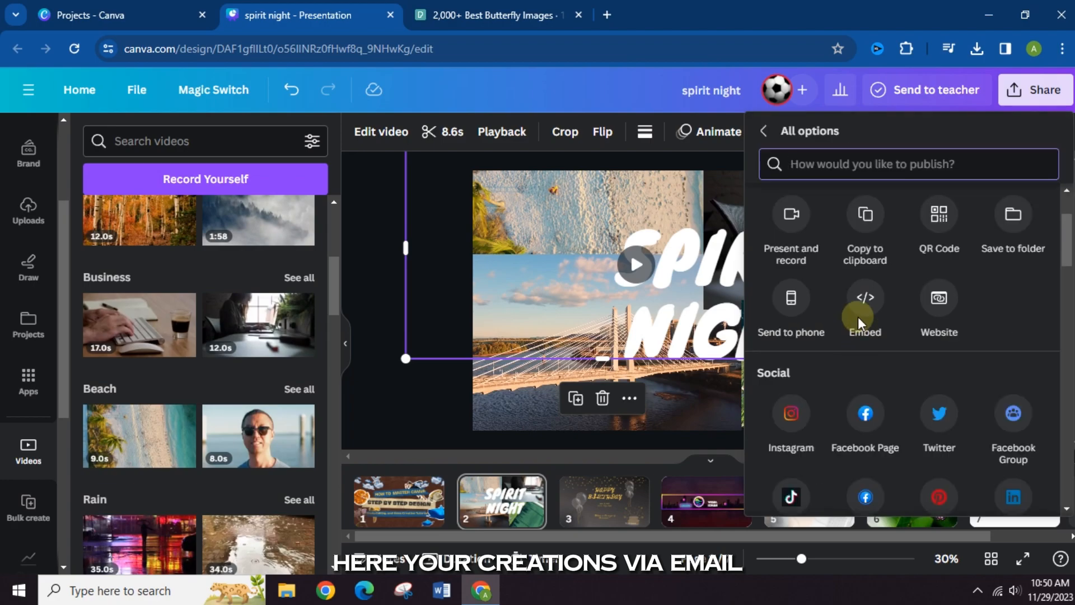
pyautogui.scroll(-5, 868, 270)
pyautogui.scroll(-8, 869, 302)
pyautogui.scroll(6, 866, 343)
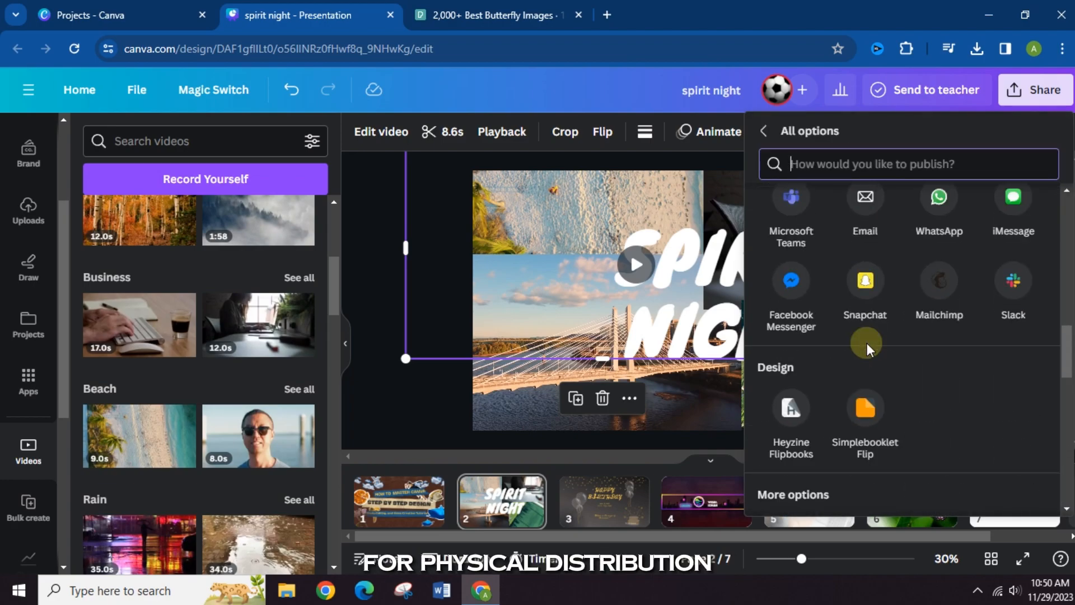
pyautogui.scroll(10, 867, 342)
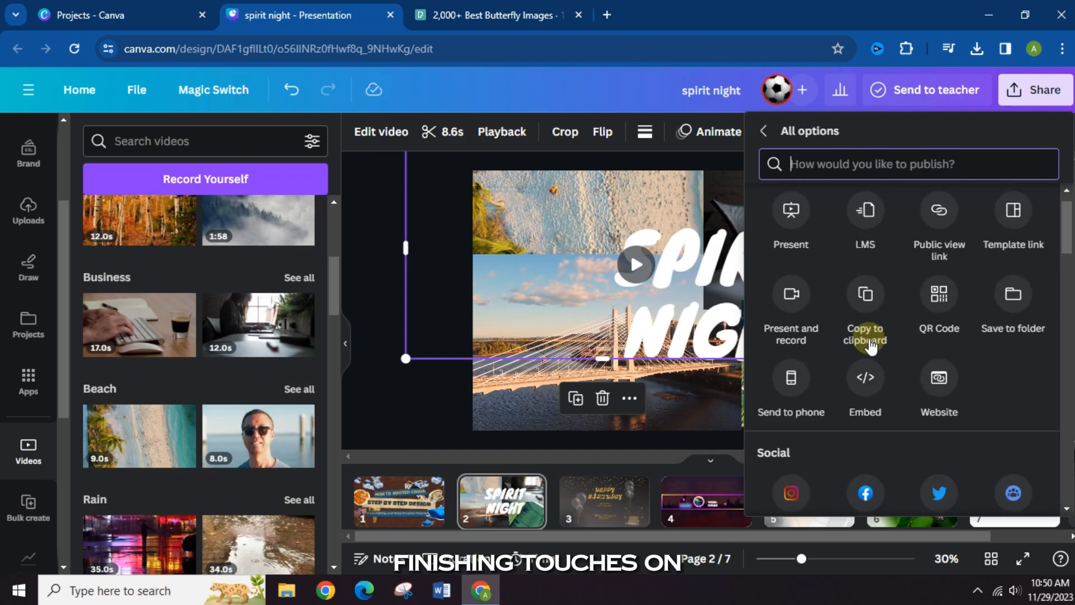
pyautogui.scroll(1, 868, 336)
pyautogui.click(761, 132)
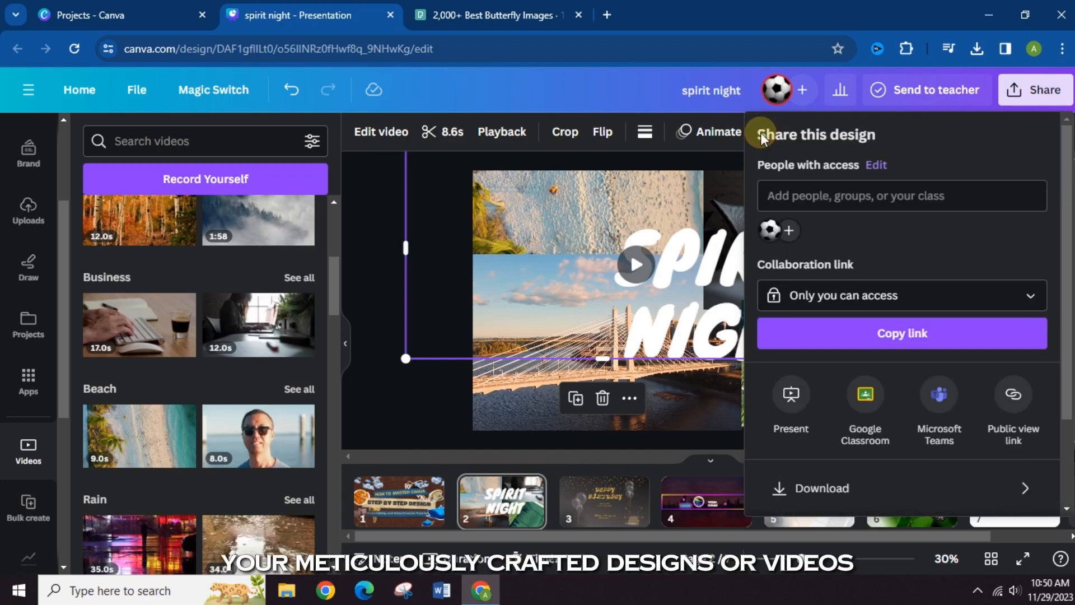
# - Look through the download file types and choose MP4 Video for the design
pyautogui.scroll(-3, 896, 381)
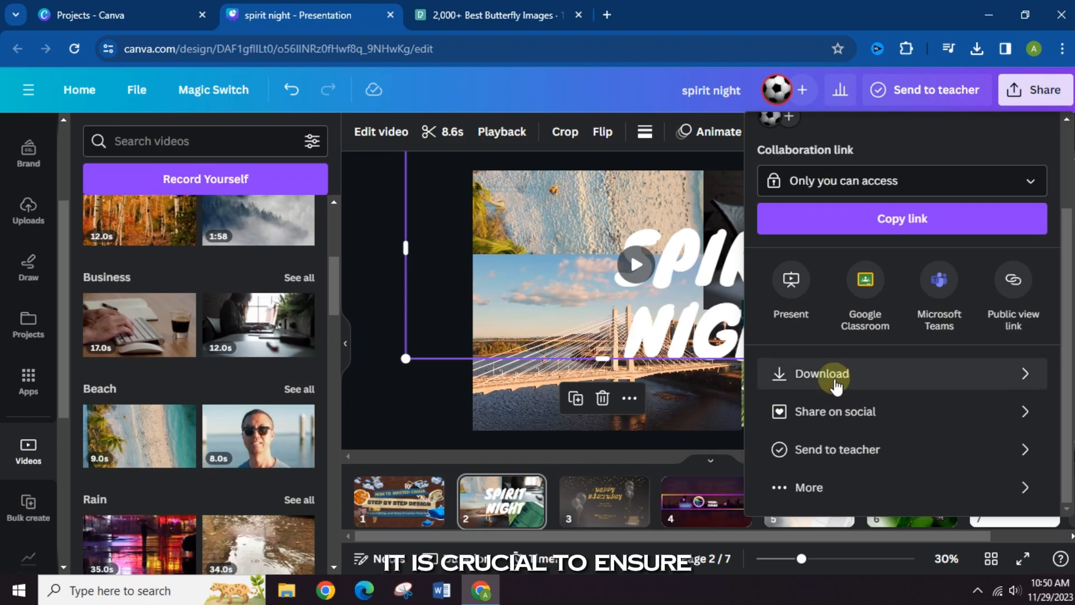
pyautogui.click(863, 371)
pyautogui.click(851, 204)
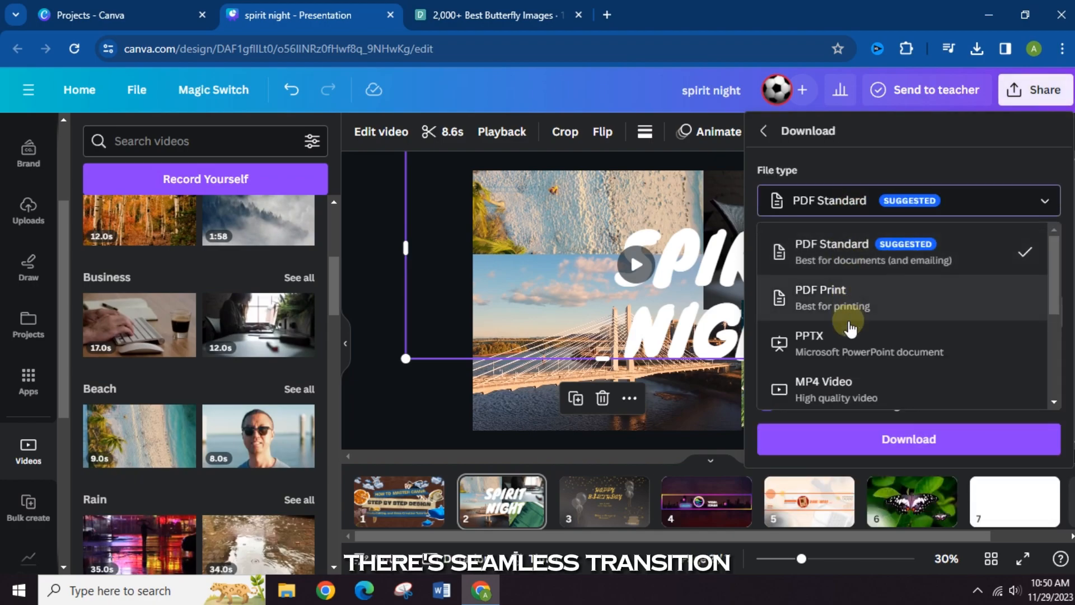
pyautogui.scroll(-3, 846, 336)
pyautogui.scroll(1, 845, 230)
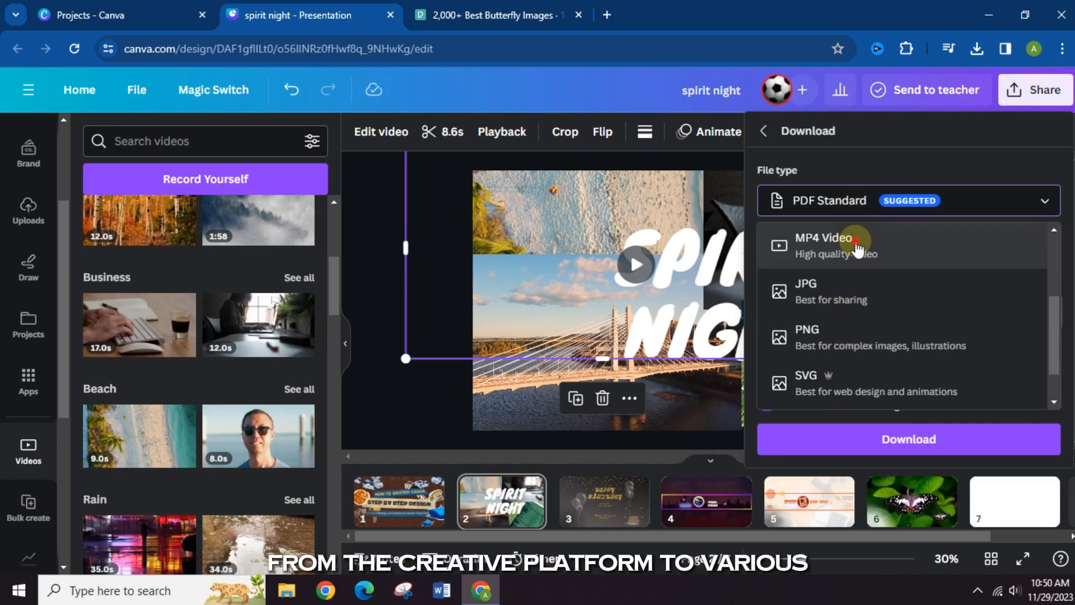
pyautogui.click(848, 241)
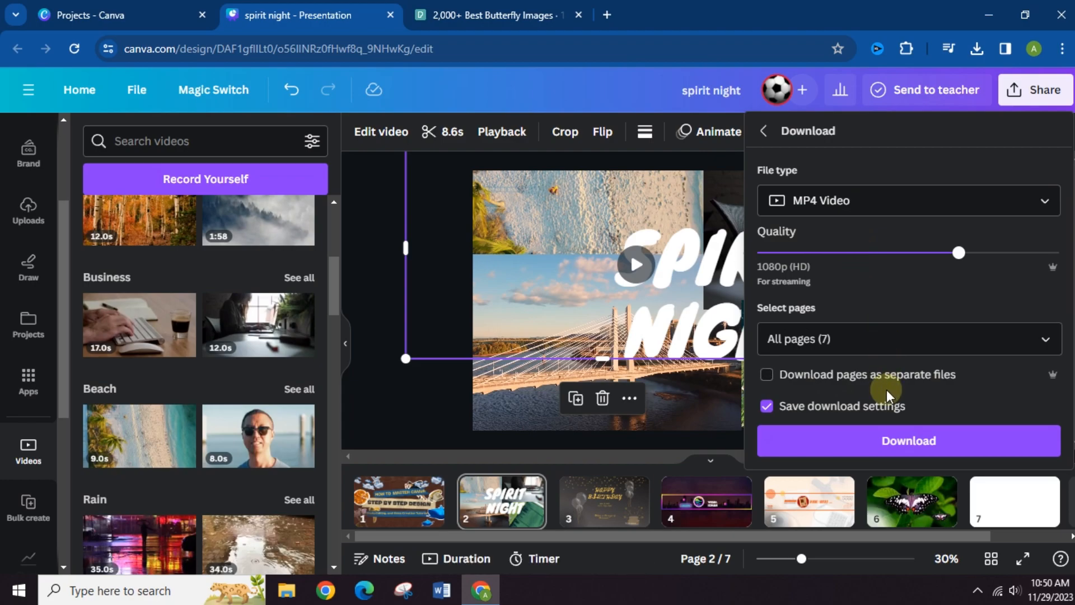
# - Return to the main sharing options and look at the choices for sharing the design on social media
pyautogui.click(762, 130)
pyautogui.scroll(-1, 860, 392)
pyautogui.scroll(-1, 860, 398)
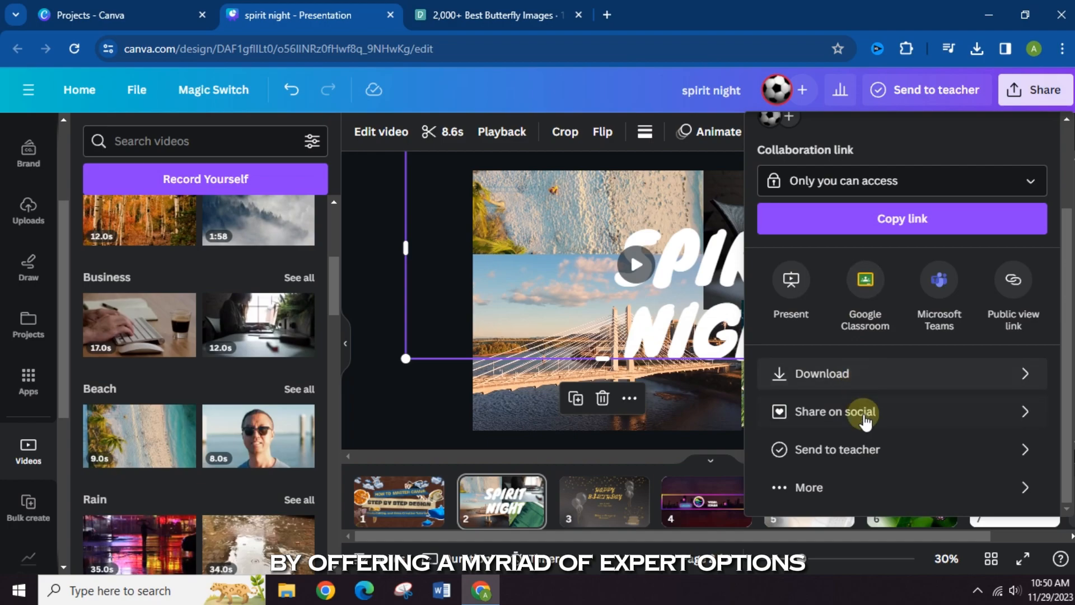
pyautogui.click(861, 412)
pyautogui.click(764, 131)
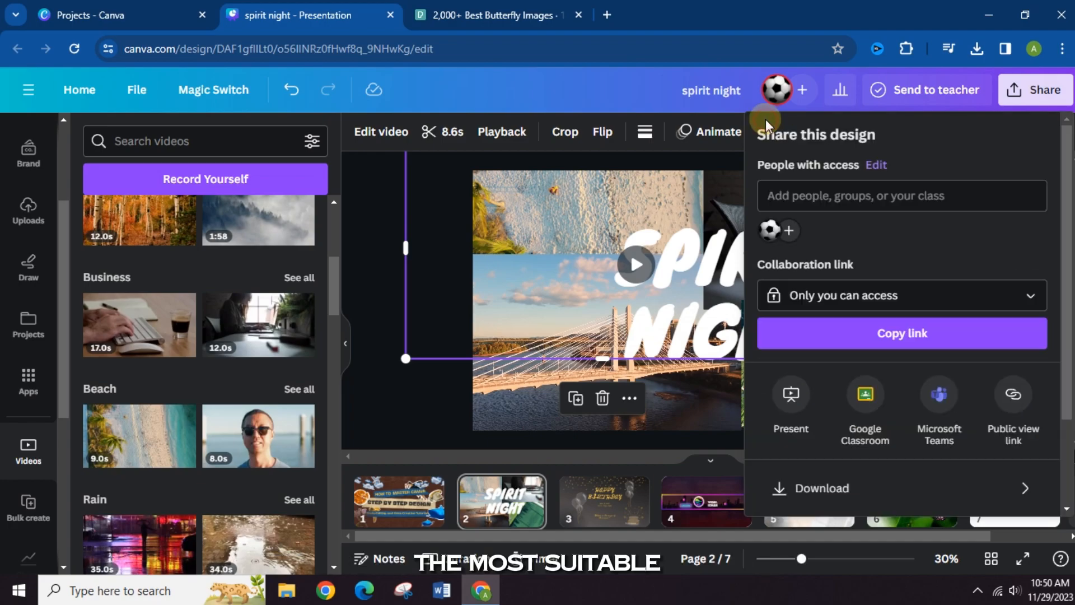
pyautogui.scroll(-2, 849, 317)
pyautogui.scroll(2, 853, 368)
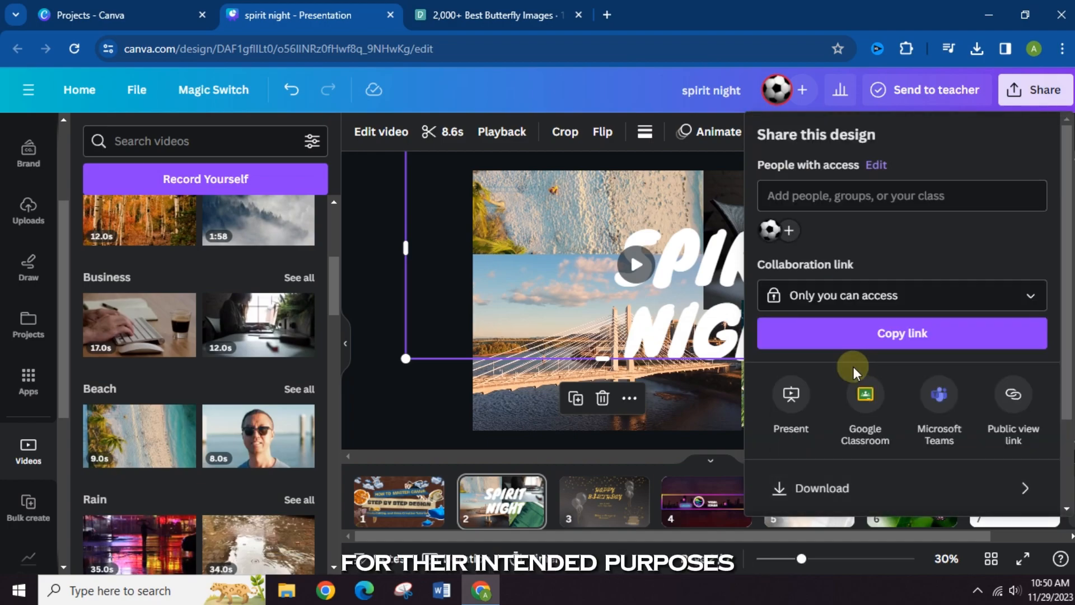
# - Review the available download file types for the design, from PDF Standard down to GIF
pyautogui.scroll(-2, 854, 366)
pyautogui.click(859, 375)
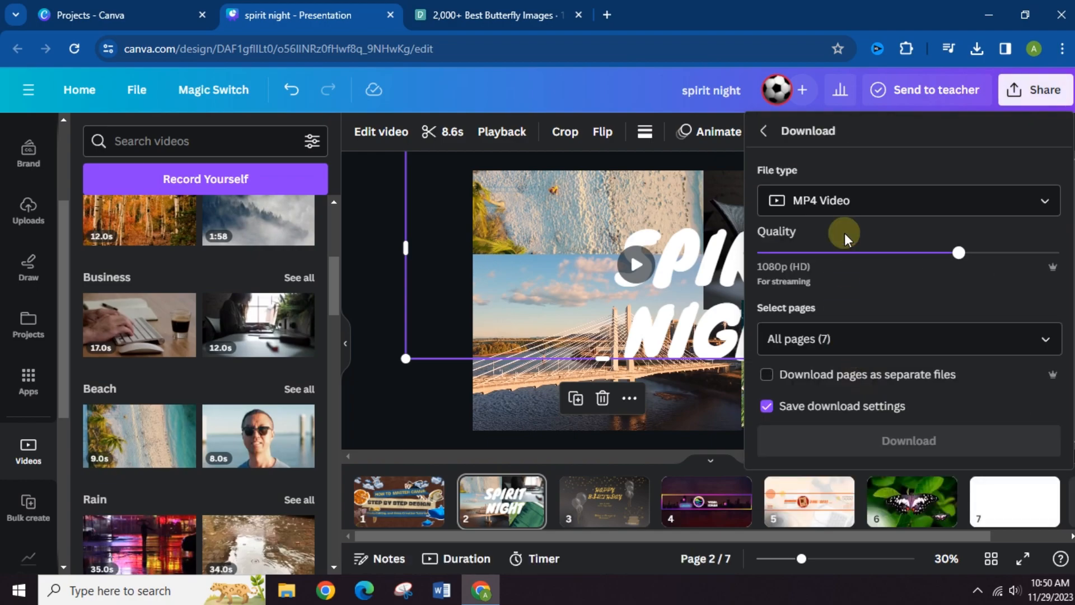
pyautogui.click(846, 220)
pyautogui.scroll(-3, 871, 295)
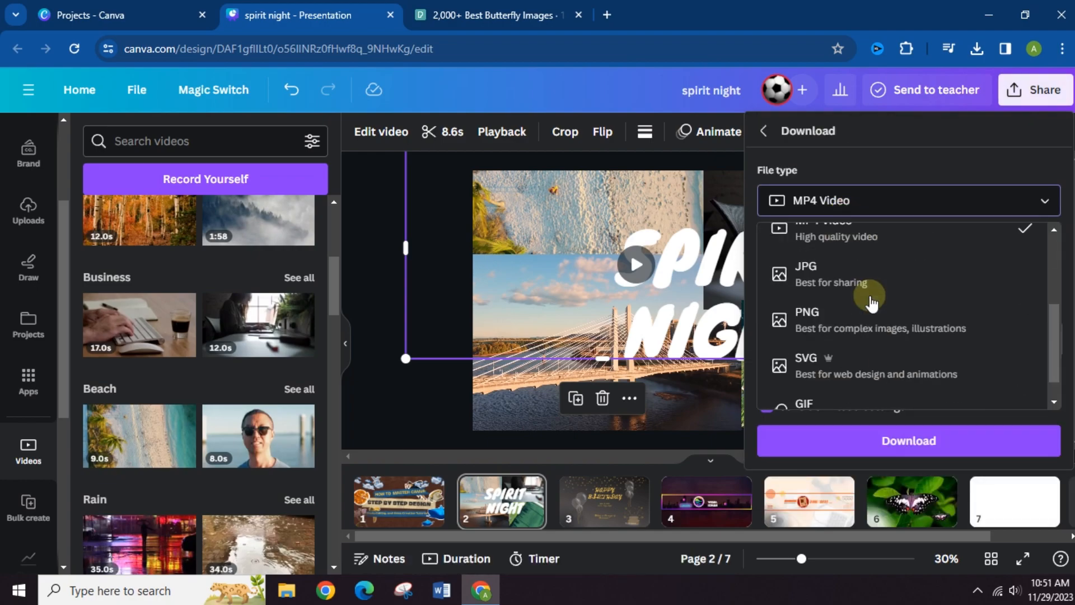
pyautogui.scroll(-1, 871, 303)
pyautogui.scroll(2, 871, 296)
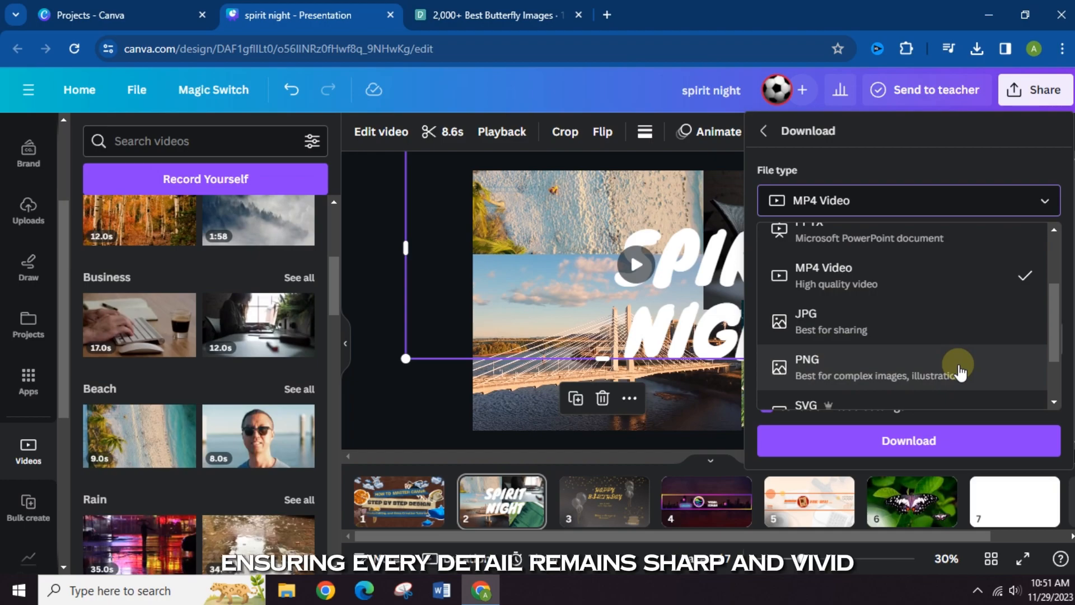
pyautogui.scroll(2, 963, 367)
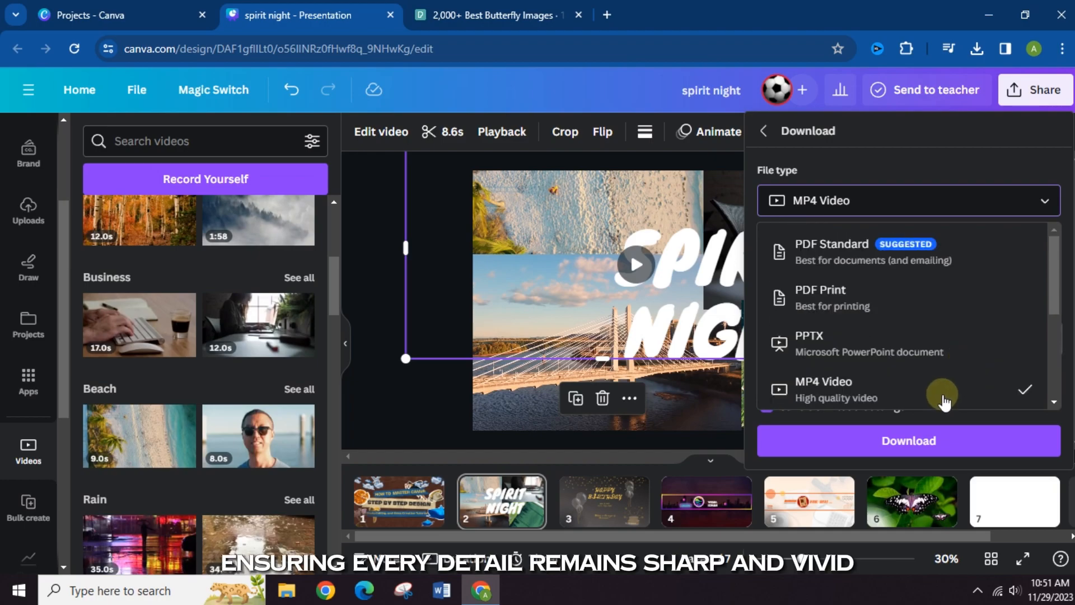
pyautogui.scroll(-2, 924, 336)
pyautogui.scroll(2, 934, 311)
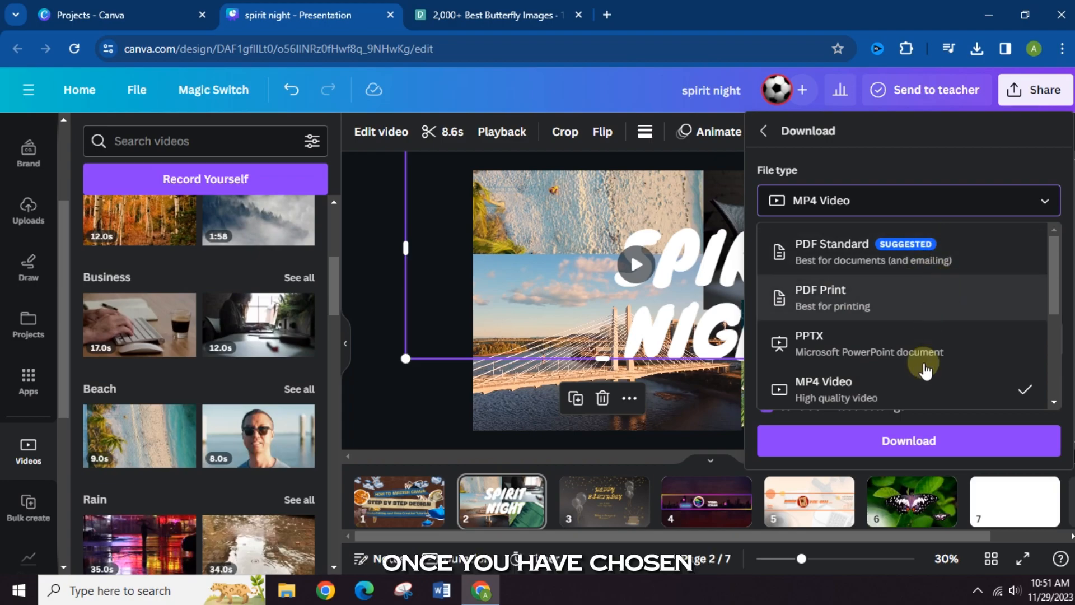
# - Download all pages of the design as MP4 Video, with pages saved as separate files
pyautogui.click(907, 396)
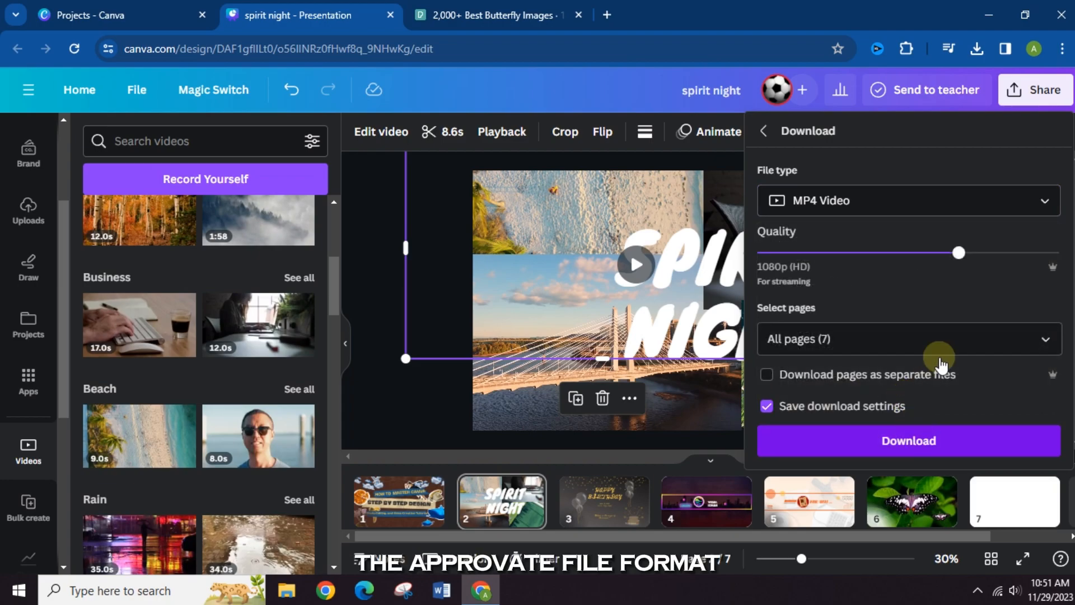
pyautogui.click(946, 379)
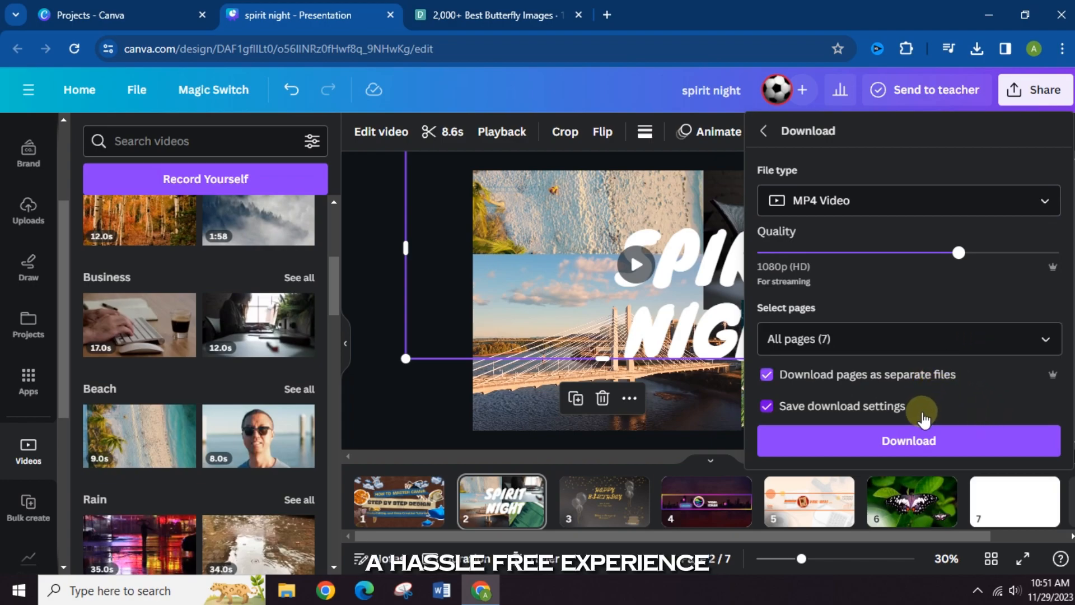
pyautogui.click(910, 446)
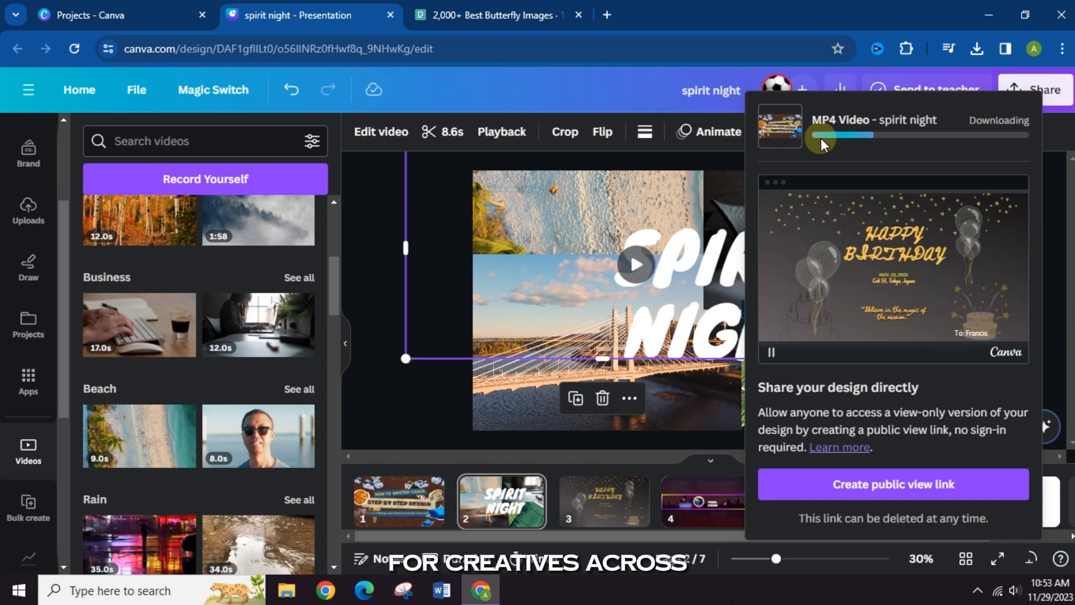
# - Dismiss the download progress window, go to page 6 and browse the stock video categories
pyautogui.click(832, 328)
pyautogui.click(630, 504)
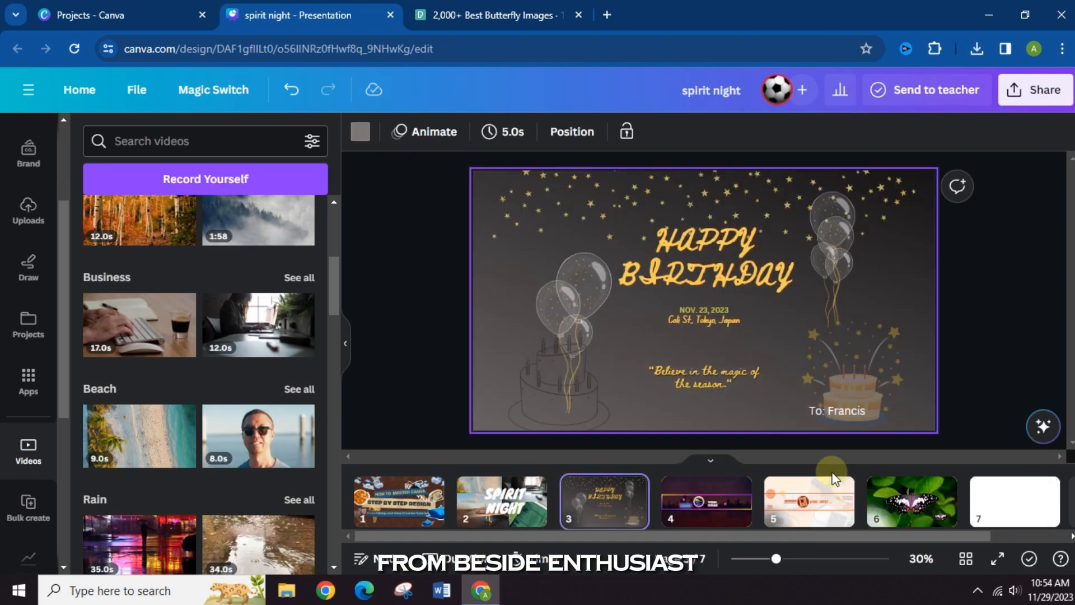
pyautogui.click(919, 522)
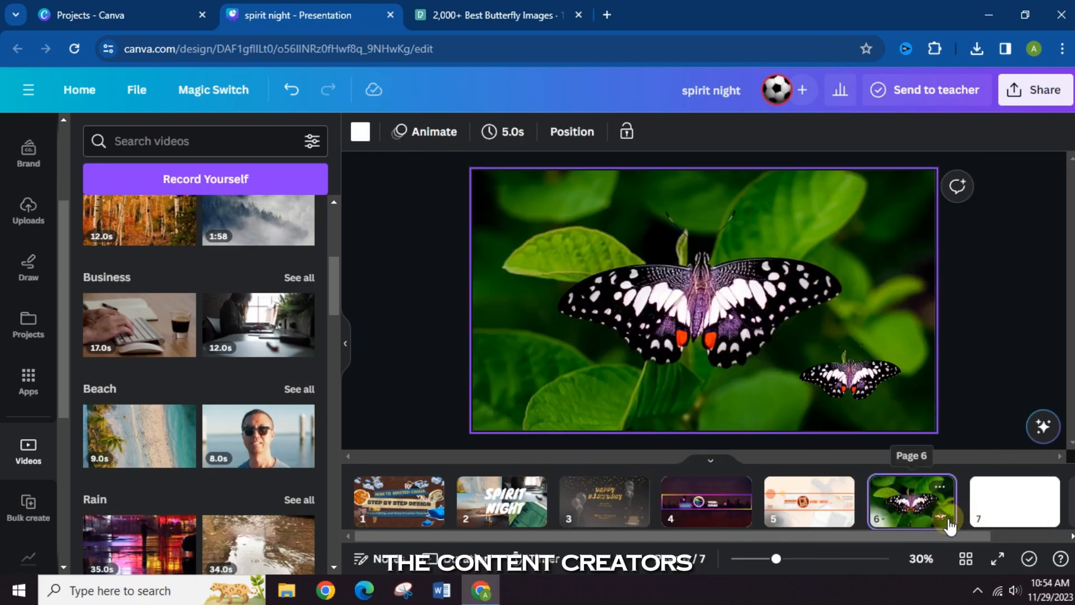
pyautogui.scroll(-10, 263, 392)
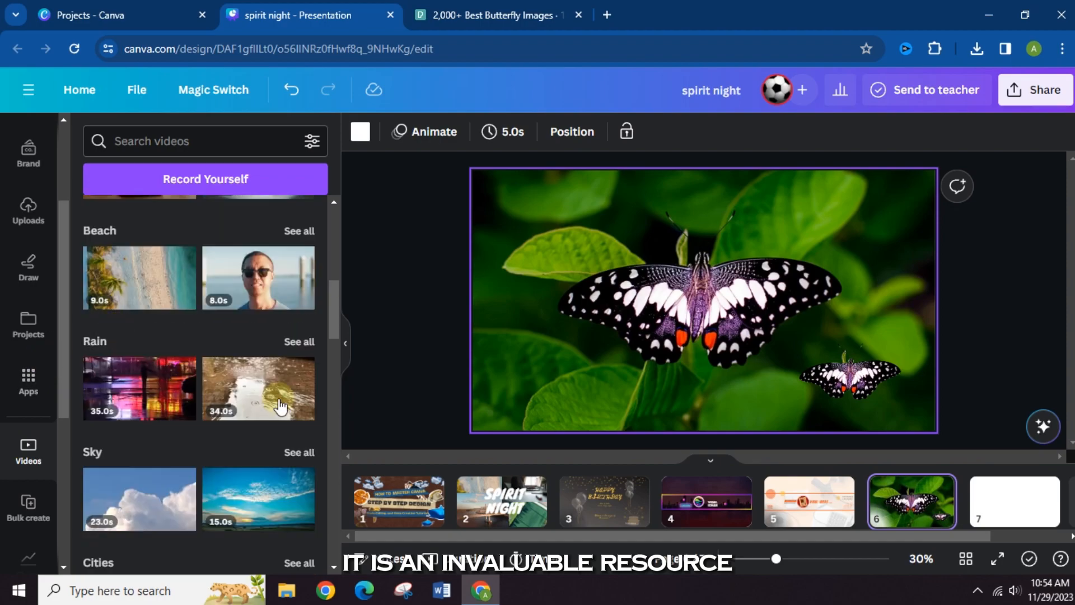
pyautogui.scroll(-5, 246, 387)
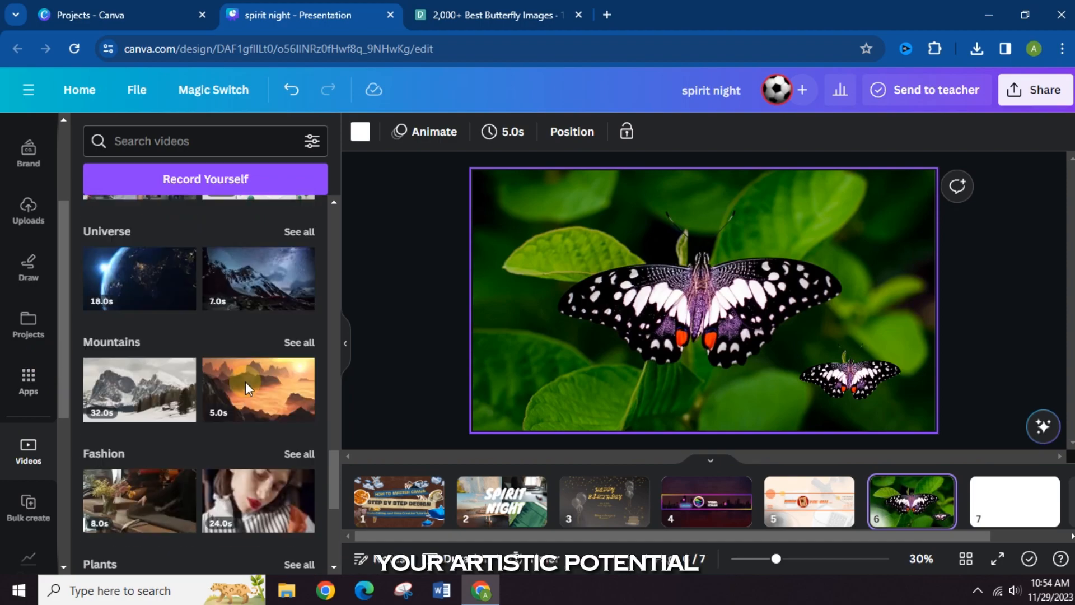
# - Apply the Rise photo animation to the small butterfly on page 6 and close the animation options
pyautogui.click(419, 134)
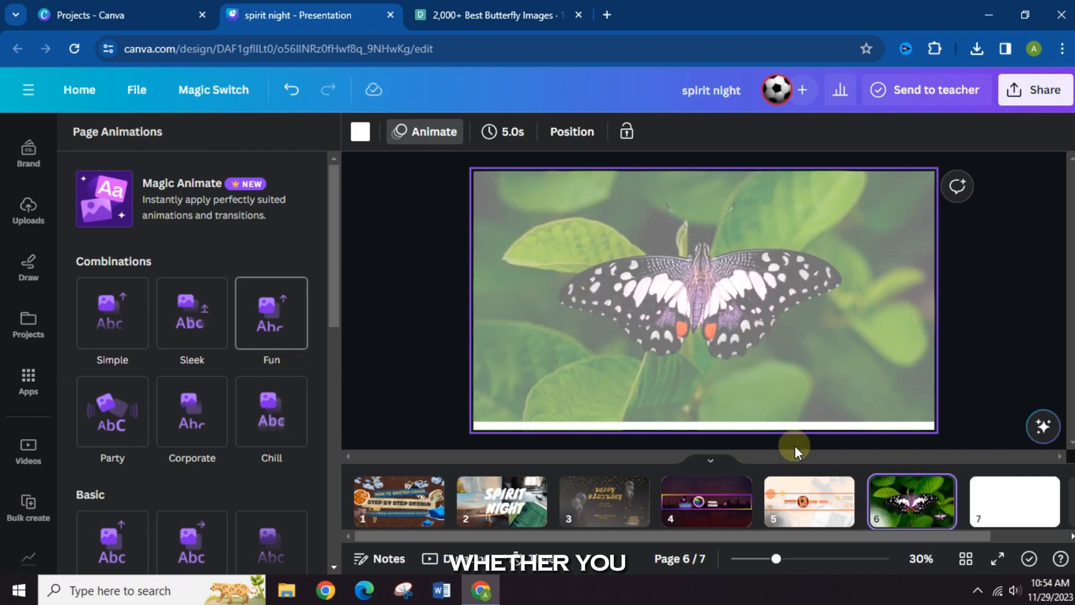
pyautogui.click(852, 381)
pyautogui.click(114, 330)
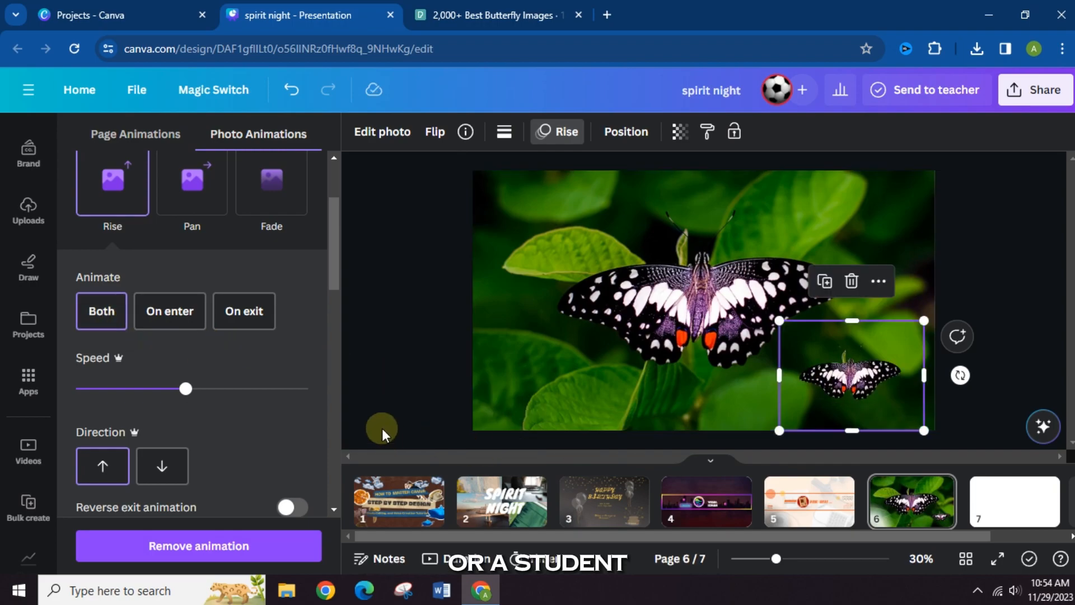
pyautogui.click(405, 364)
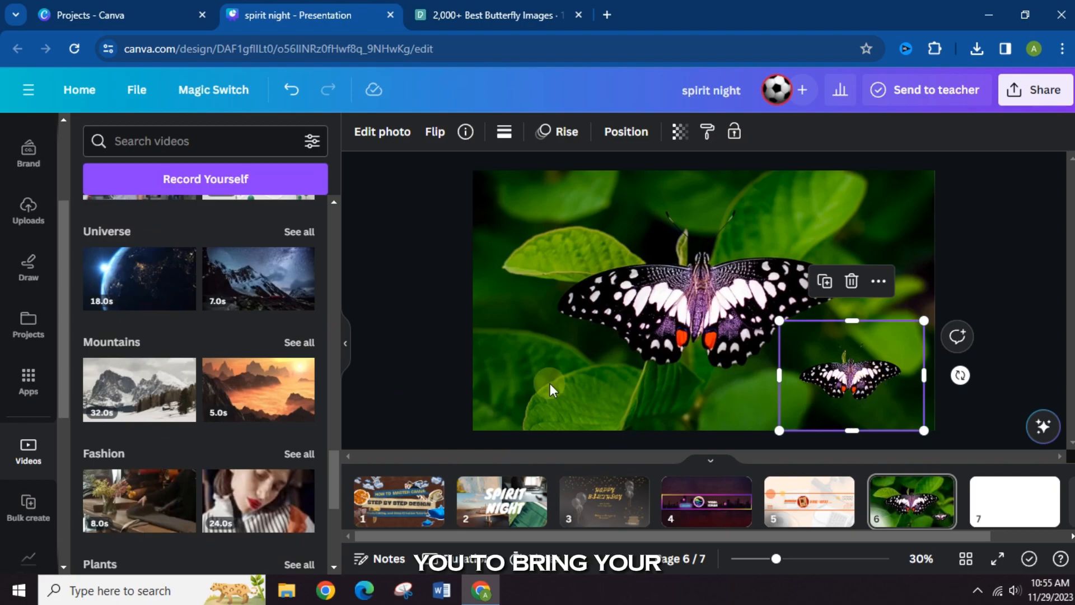
# - Look through the photo editing effects and filters for the small butterfly, and close them without applying one
pyautogui.scroll(10, 223, 348)
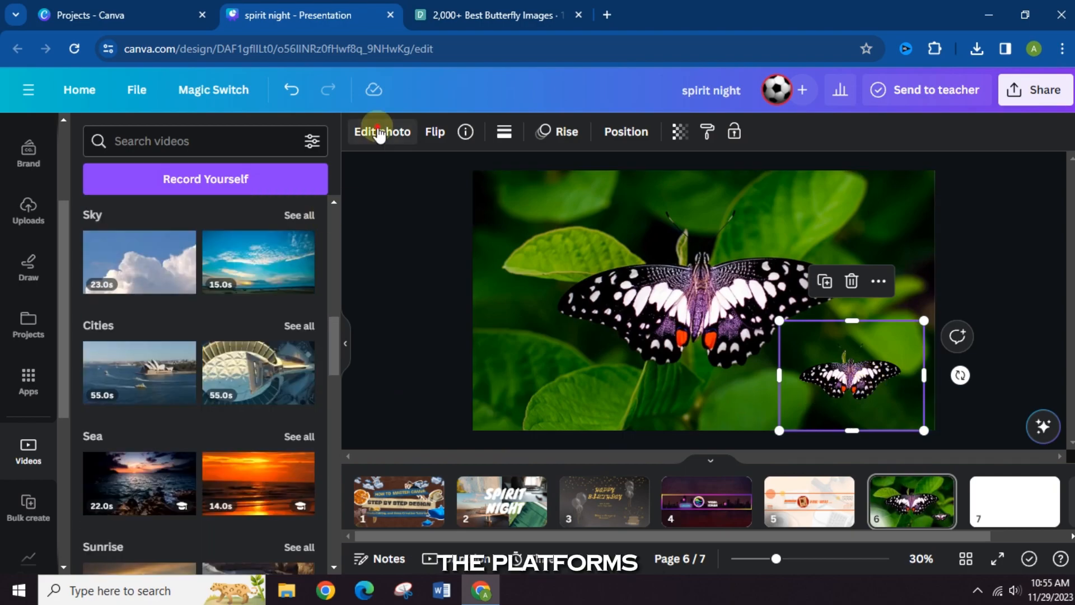
pyautogui.click(379, 132)
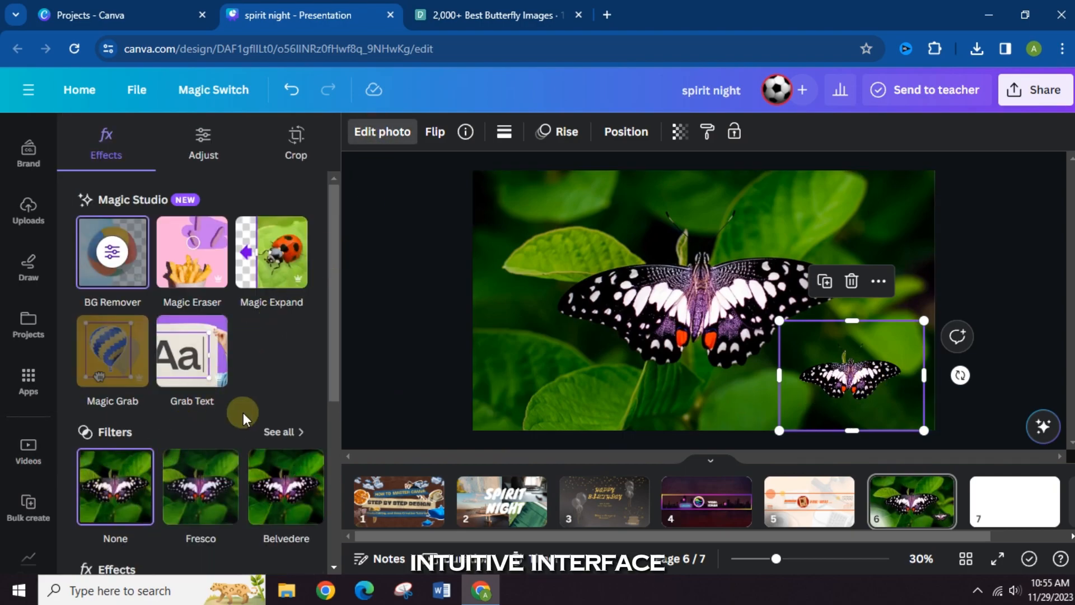
pyautogui.scroll(-5, 218, 504)
pyautogui.scroll(5, 220, 497)
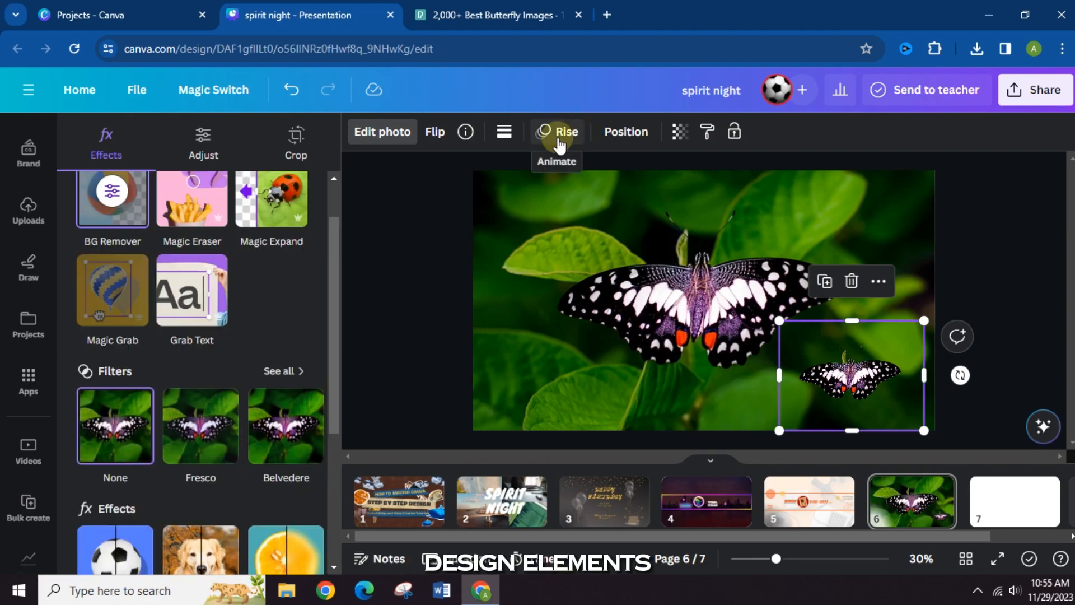
pyautogui.click(445, 274)
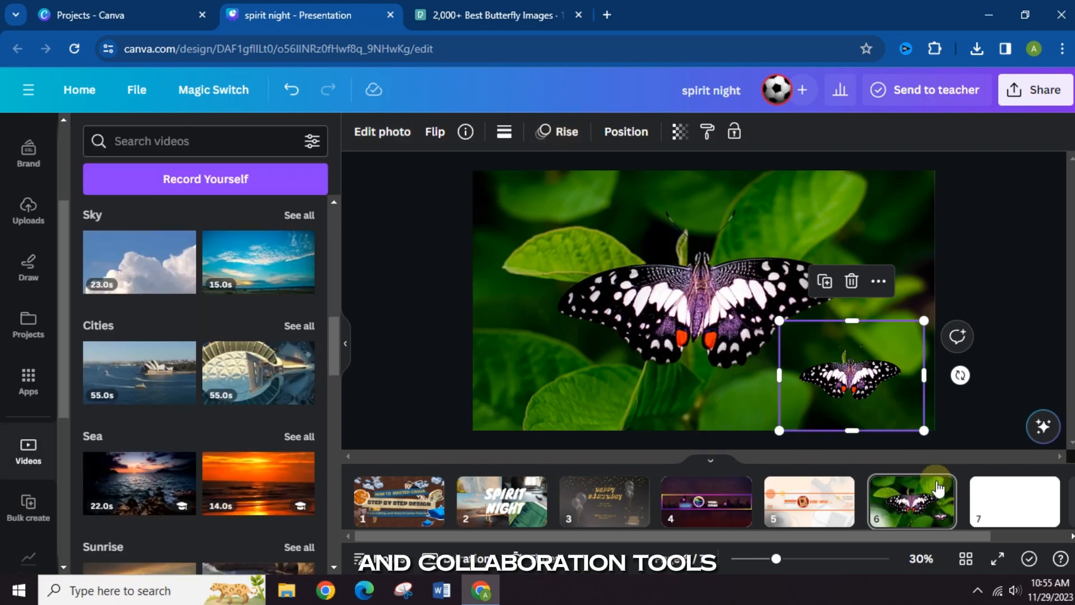
# - Hide the video library, preview pages 5 and 6 as a full-screen presentation, and return to the editor
pyautogui.click(893, 507)
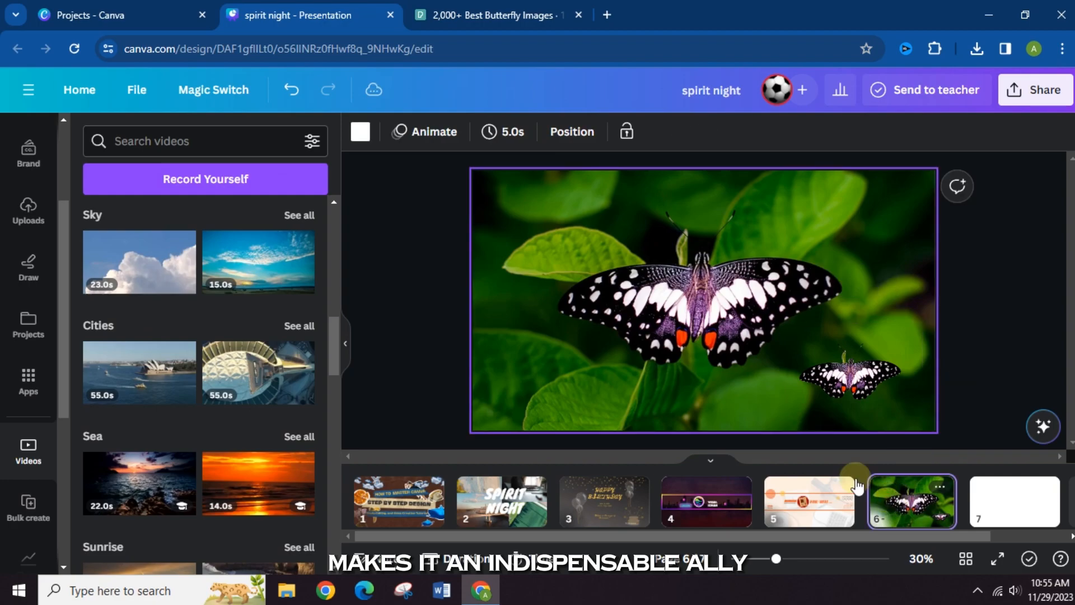
pyautogui.click(344, 339)
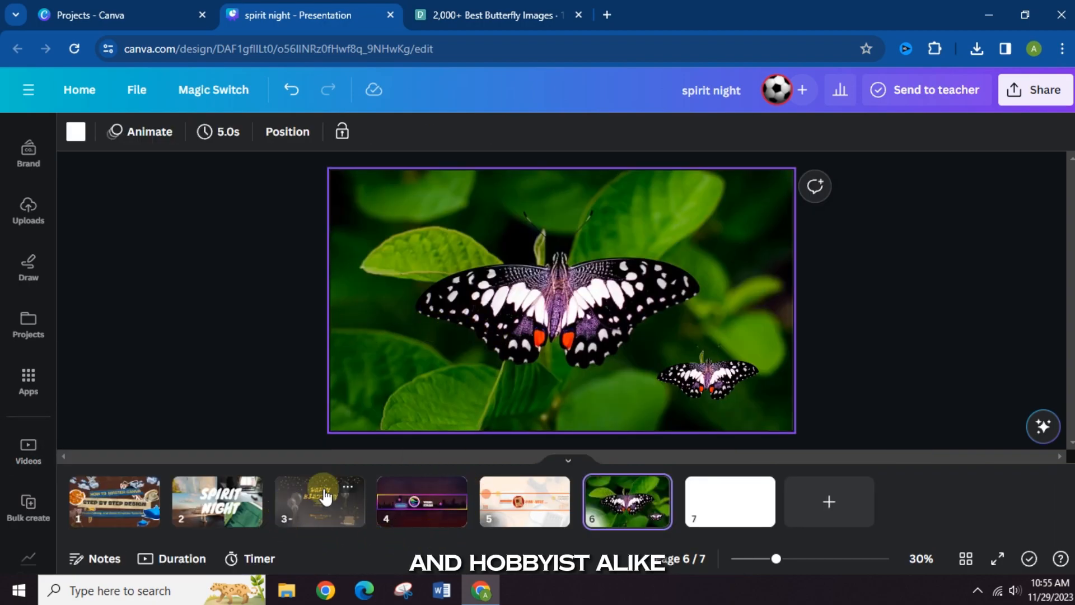
pyautogui.click(546, 486)
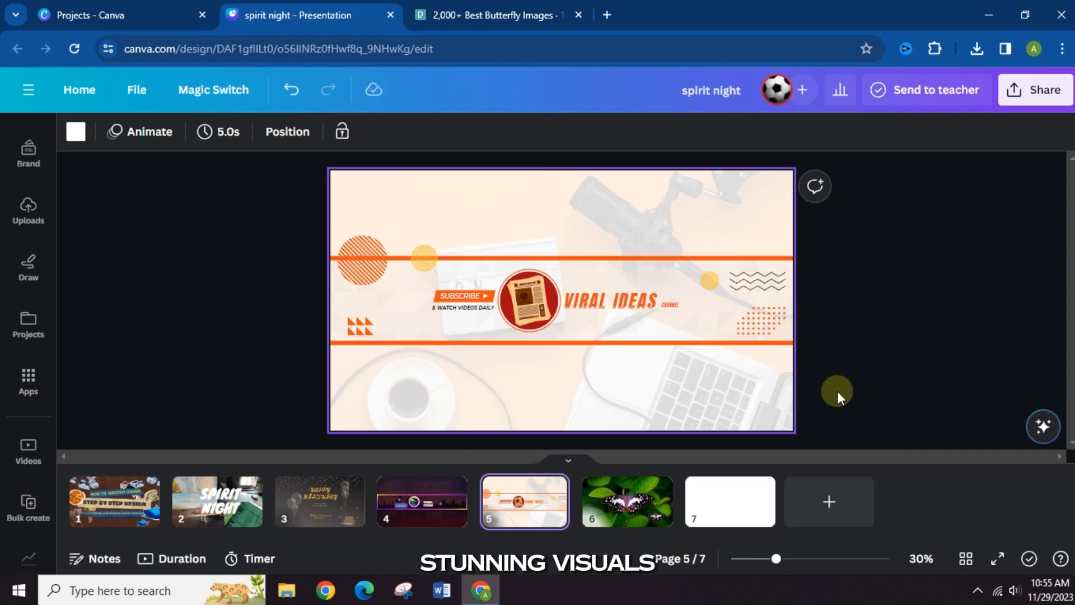
pyautogui.click(994, 562)
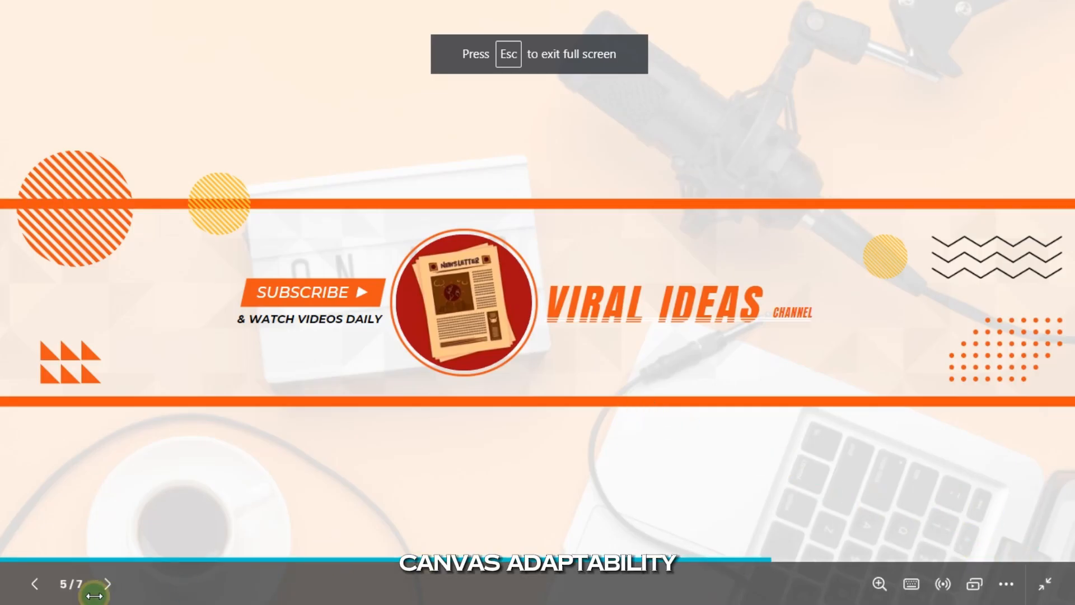
pyautogui.click(107, 582)
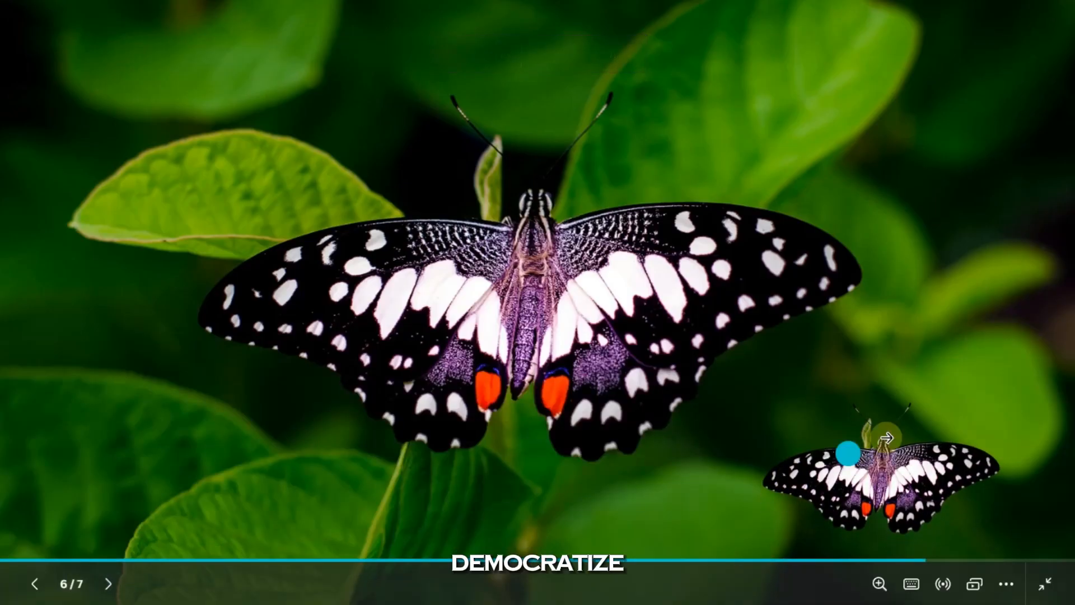
pyautogui.click(1045, 583)
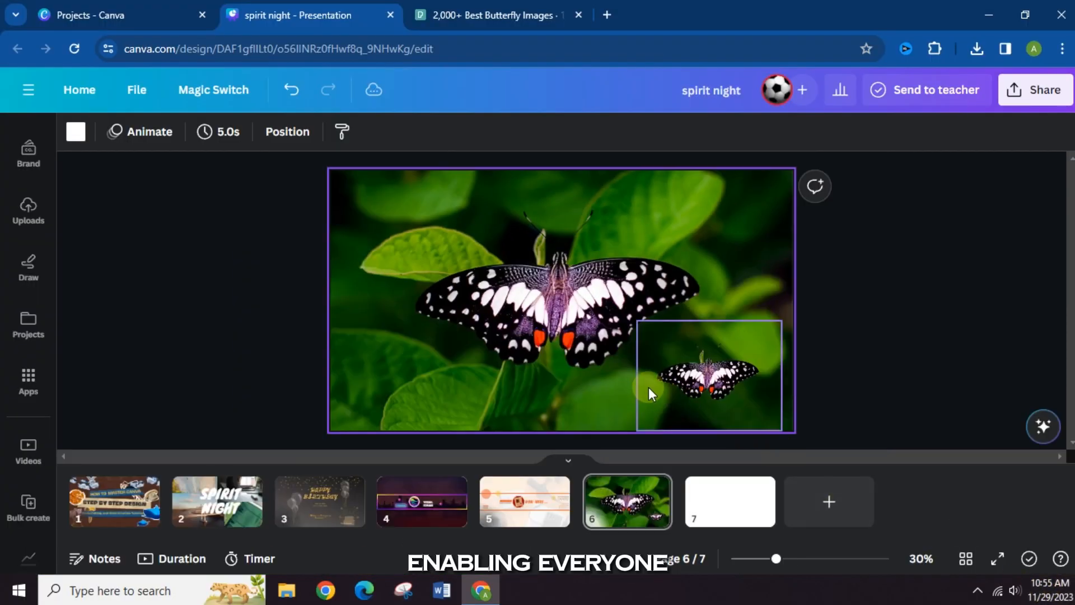
# - Review the finished pages one by one from page 2 to page 6, revisit pages 2 and 1, and return to page 6
pyautogui.click(231, 314)
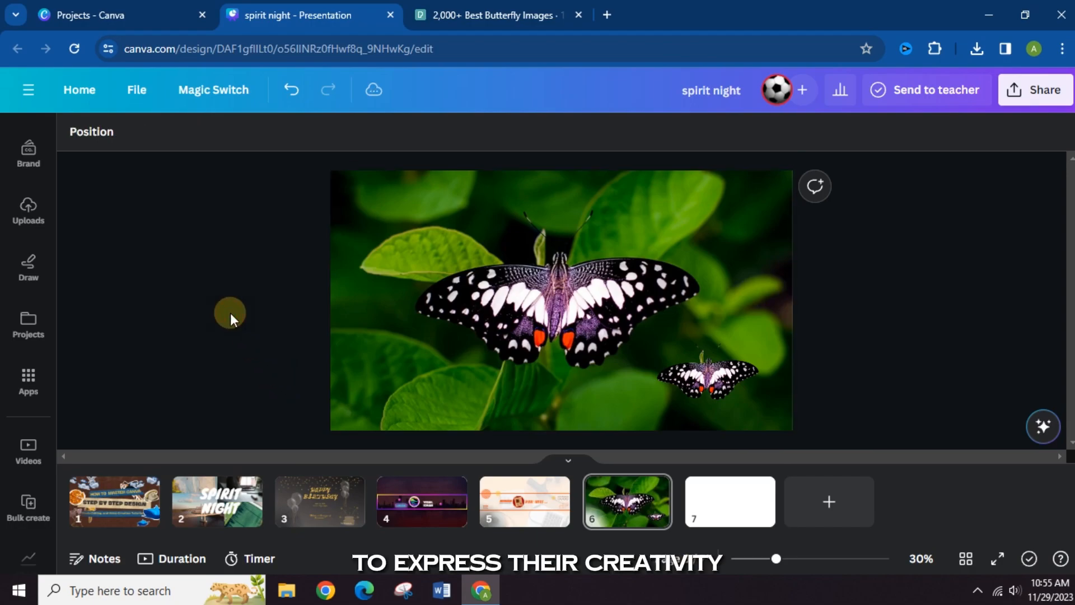
pyautogui.click(202, 515)
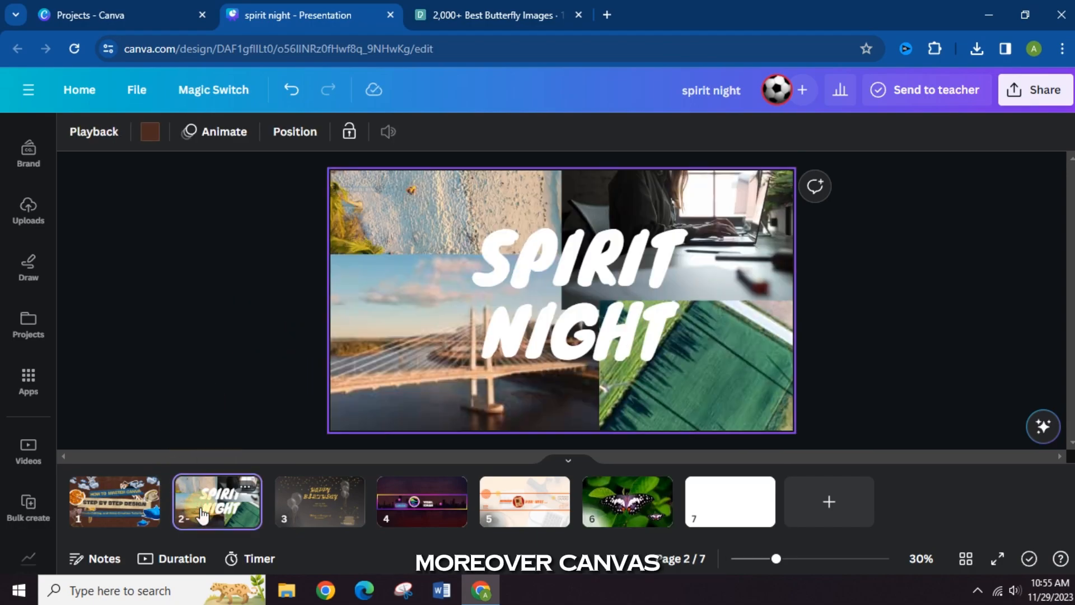
pyautogui.click(339, 519)
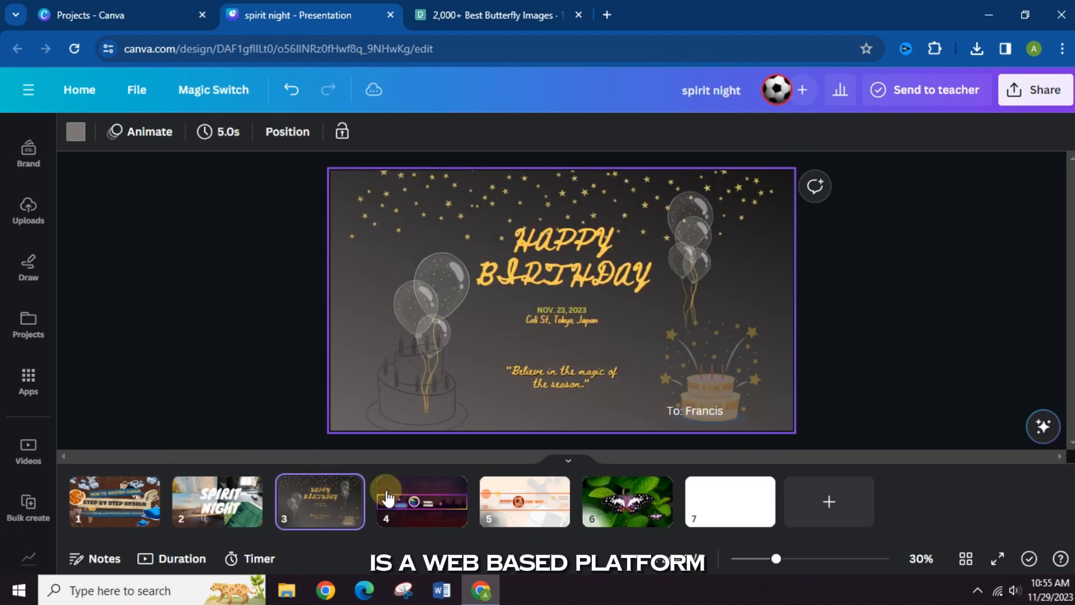
pyautogui.click(429, 507)
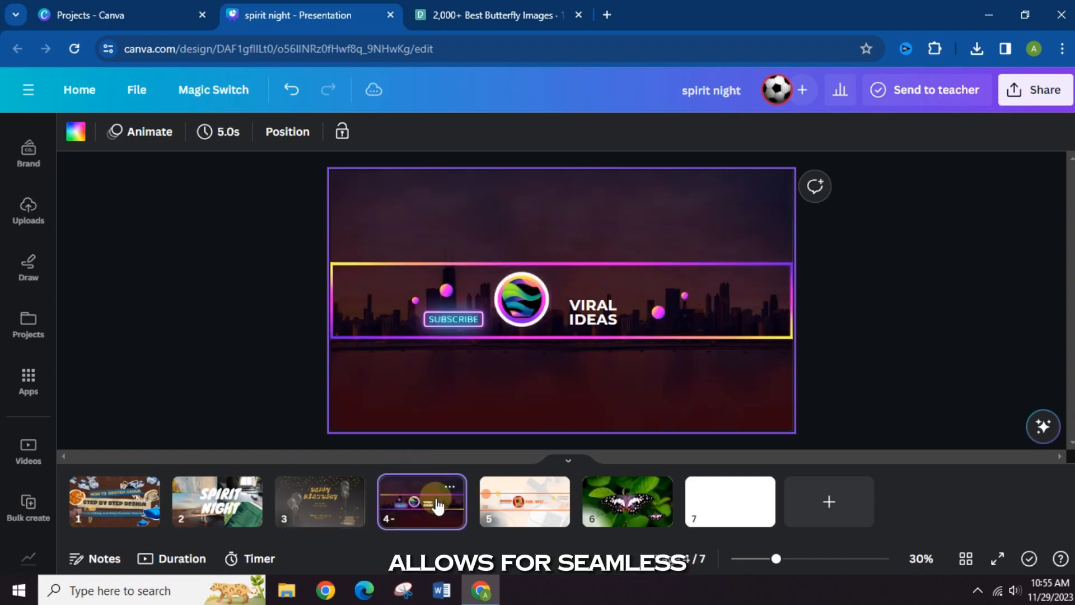
pyautogui.click(529, 486)
pyautogui.click(619, 504)
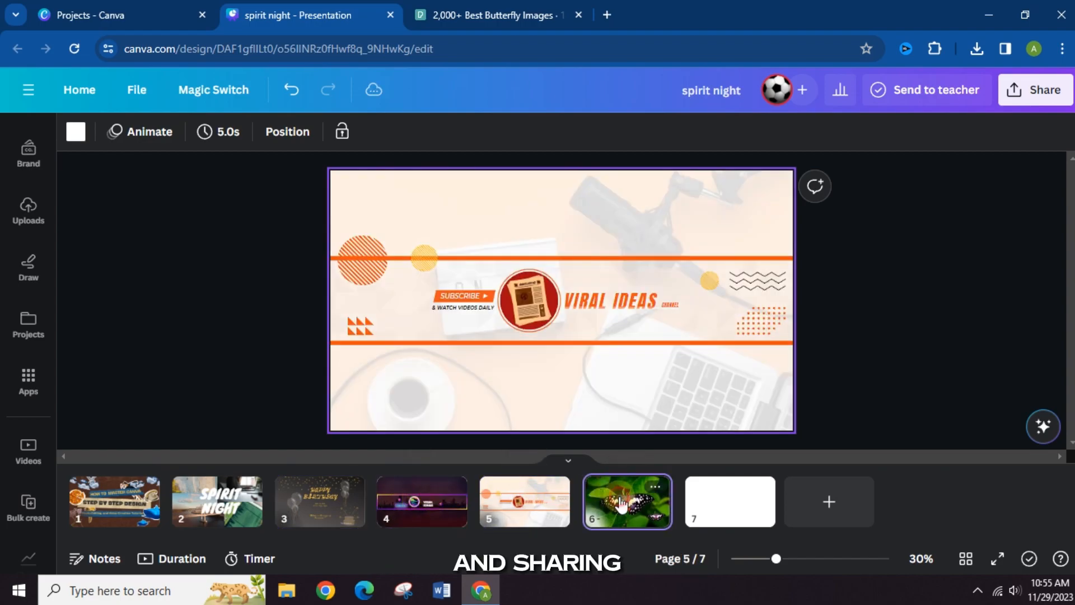
pyautogui.click(201, 512)
pyautogui.click(86, 507)
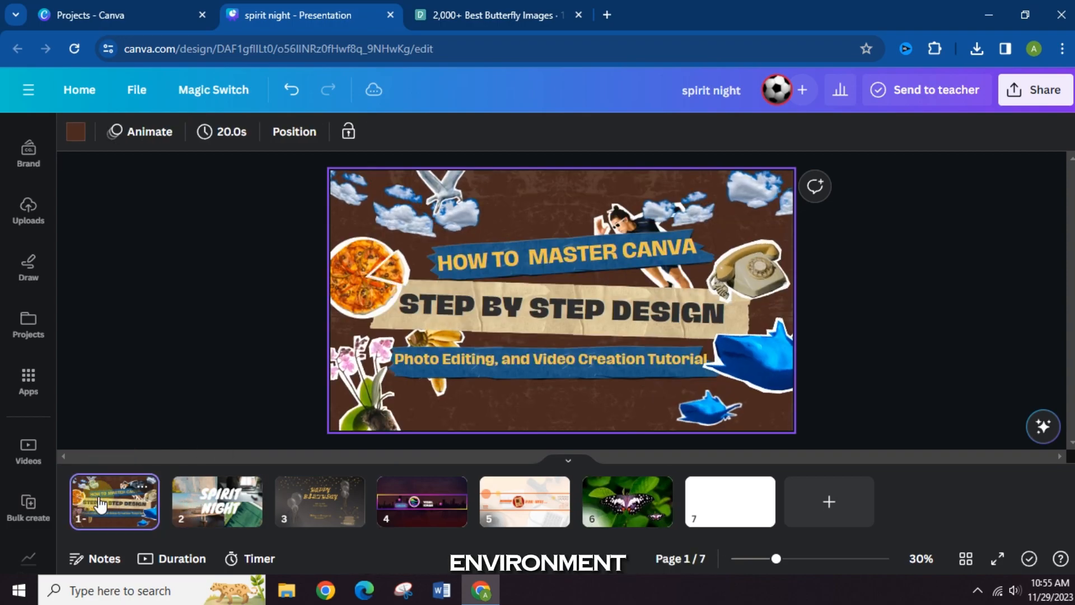
pyautogui.click(620, 498)
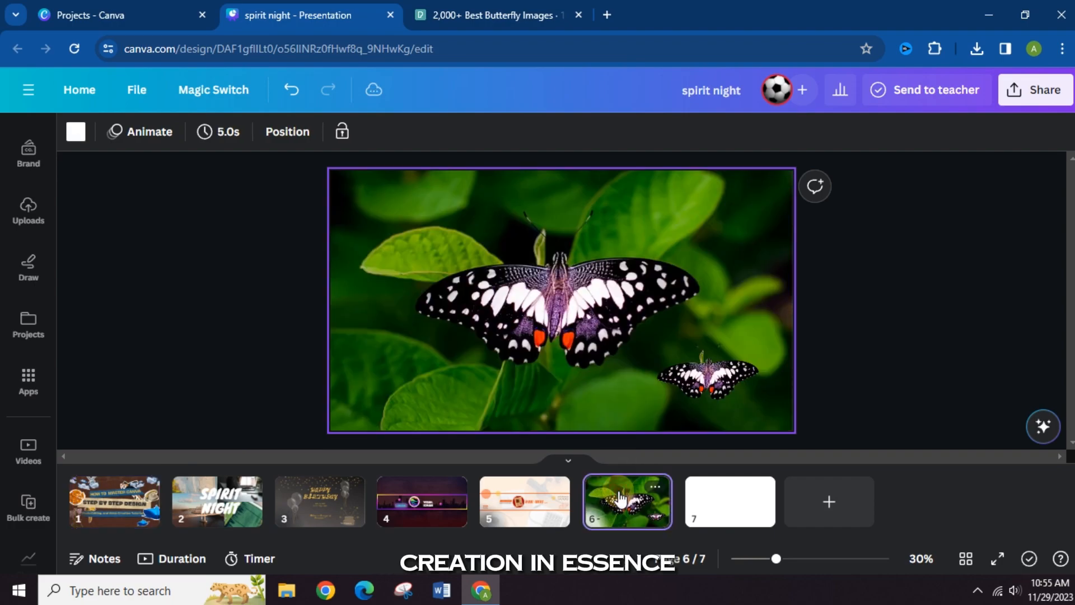
# - Look through the photo editing effects and filters for the large butterfly background photo on page 6
pyautogui.click(530, 282)
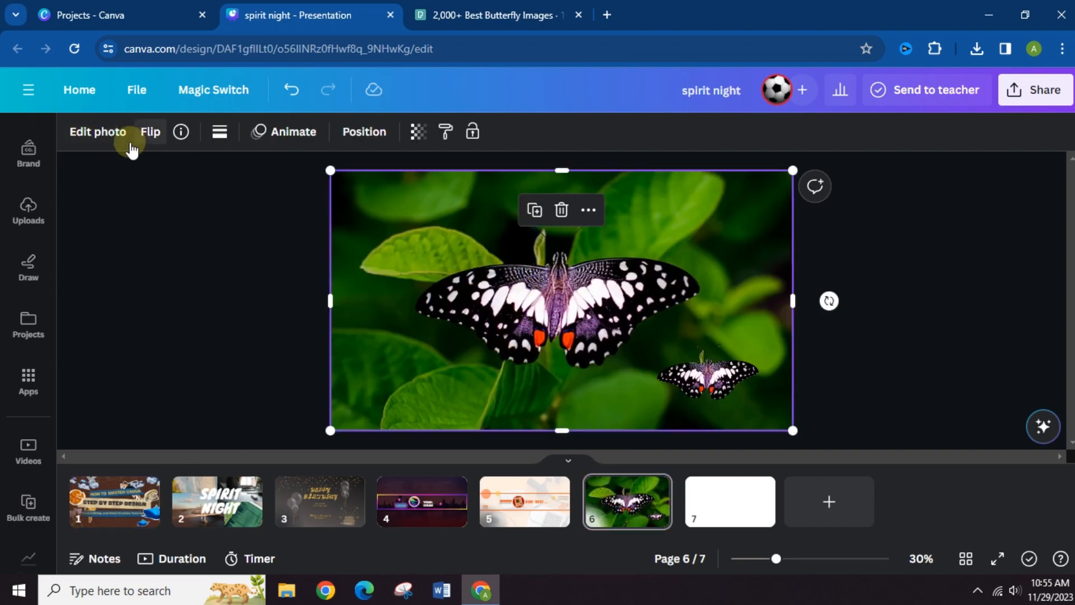
pyautogui.click(98, 131)
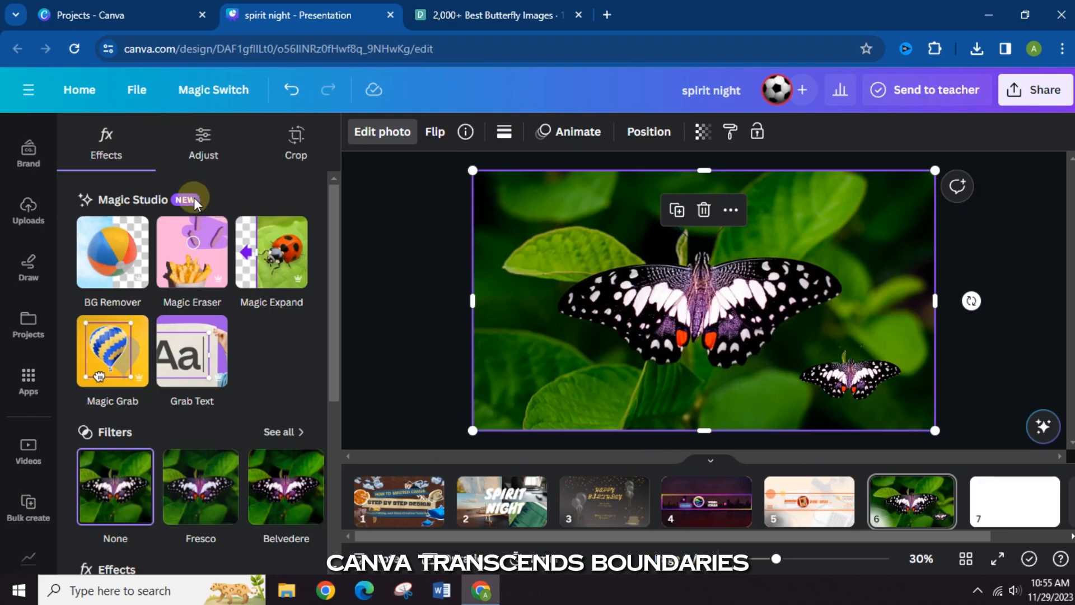
pyautogui.scroll(-5, 259, 450)
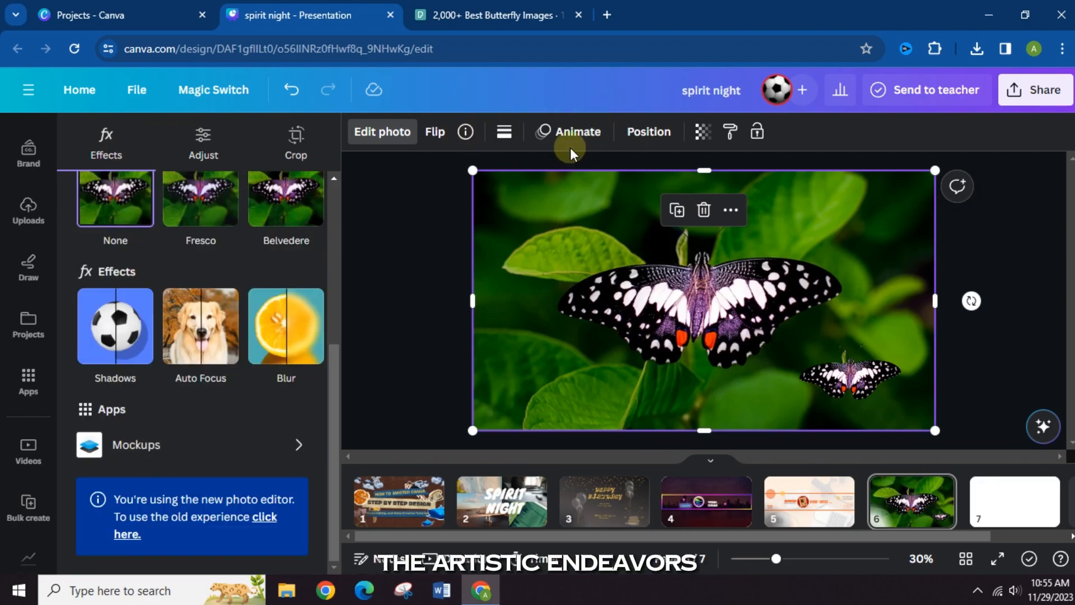
# - Preview the Tumble, Neon and Scrapbook animations on the large butterfly background photo, and apply the Photo Zoom animation
pyautogui.click(570, 139)
pyautogui.scroll(-6, 222, 434)
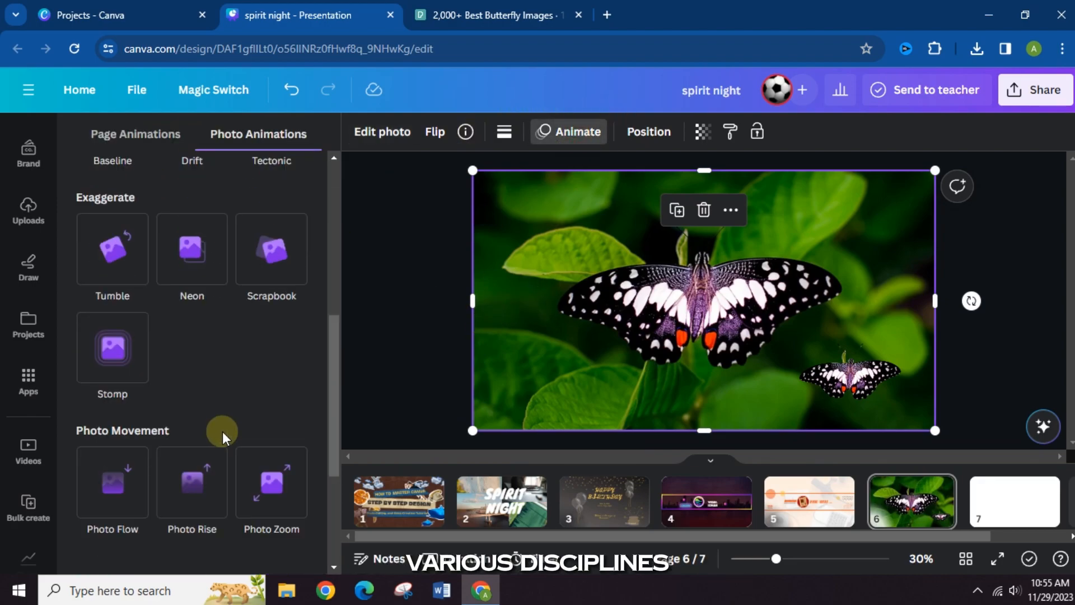
pyautogui.click(112, 242)
pyautogui.click(188, 240)
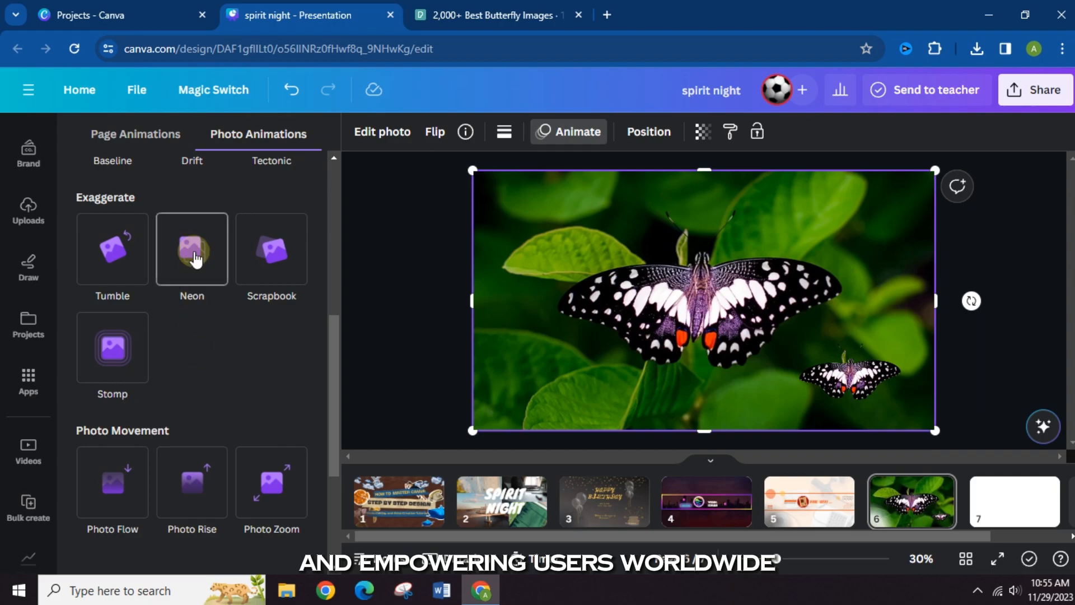
pyautogui.click(270, 247)
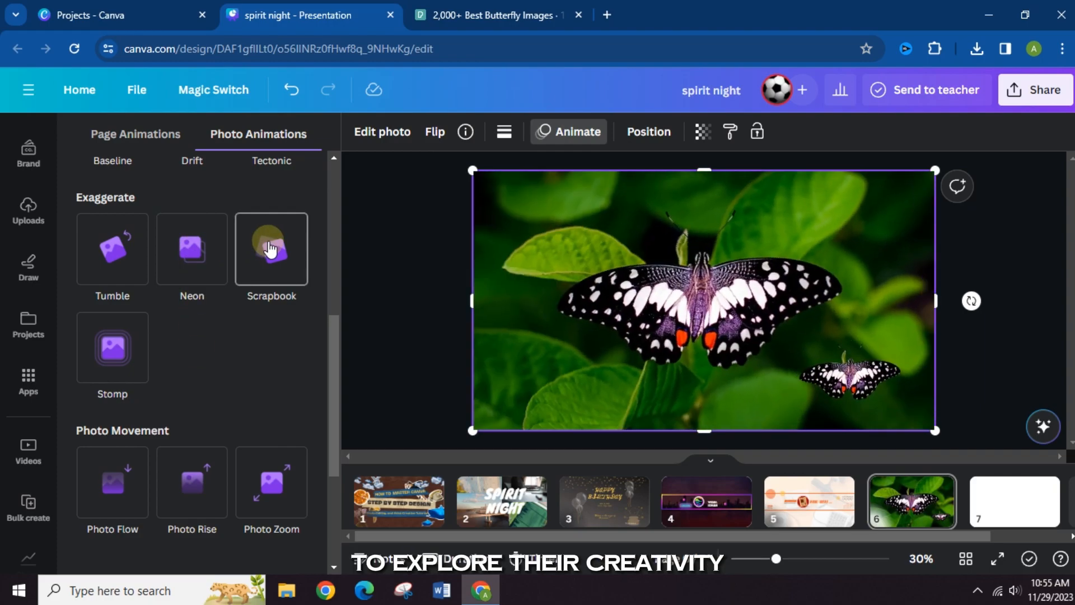
pyautogui.scroll(-3, 257, 382)
pyautogui.click(270, 331)
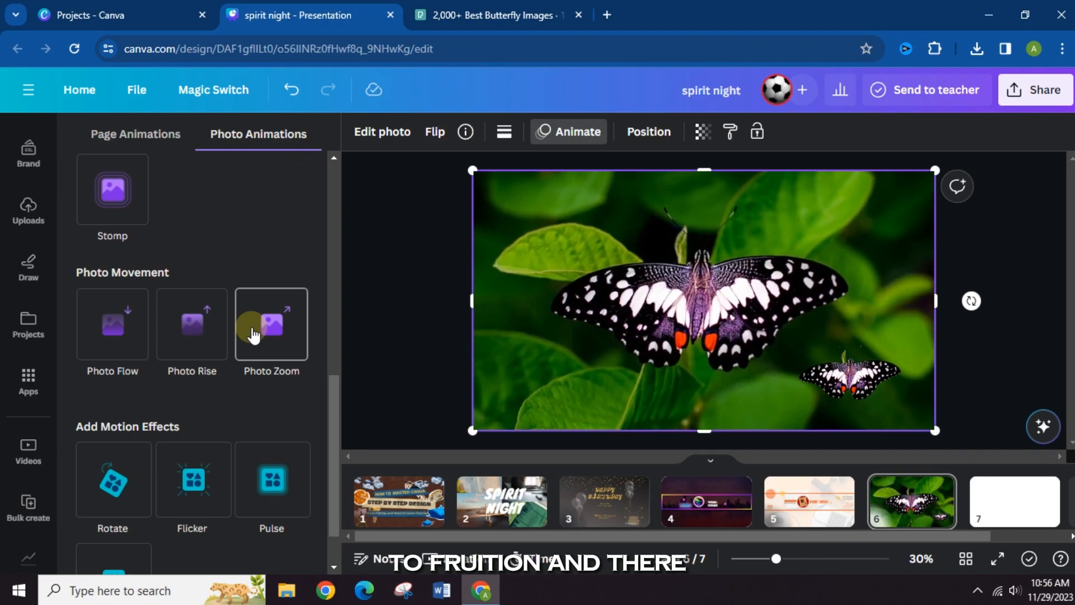
pyautogui.click(268, 328)
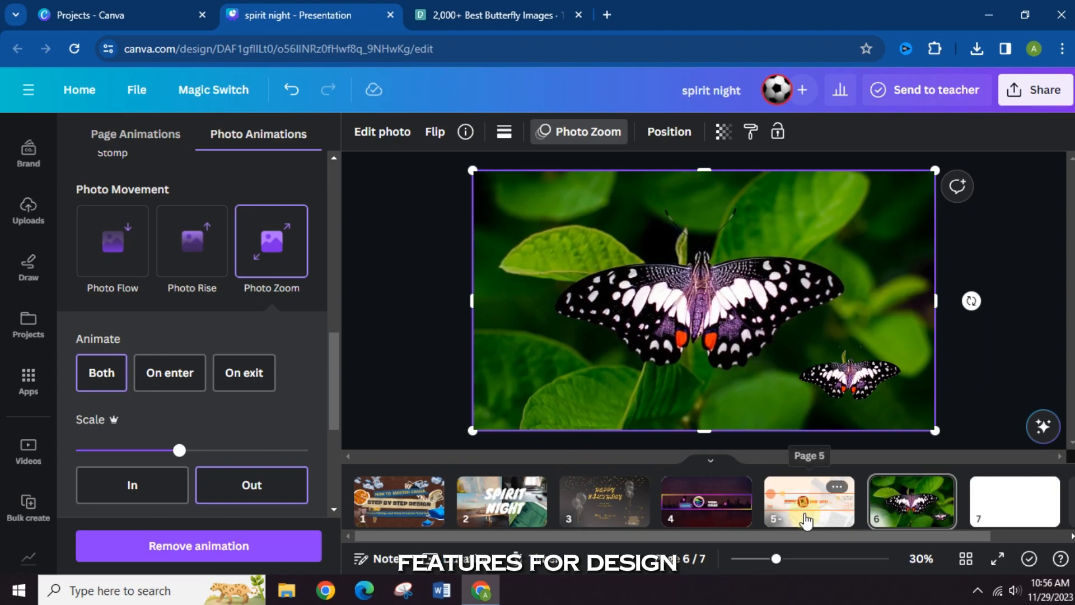
# - Look through the Photo Zoom settings and motion effects for the background photo, and close the animation options
pyautogui.scroll(-3, 181, 427)
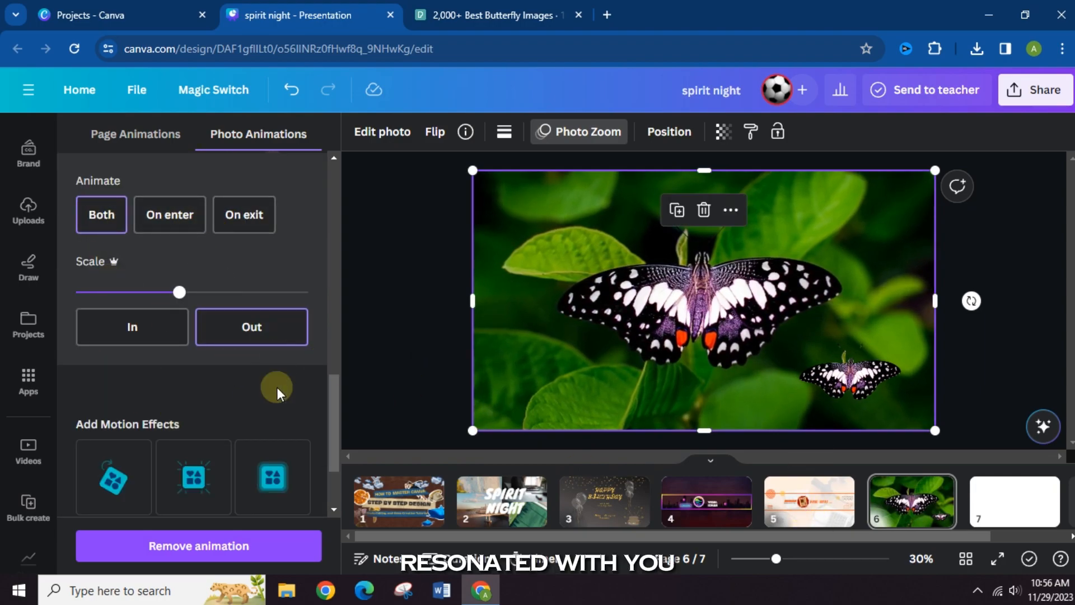
pyautogui.scroll(-2, 257, 403)
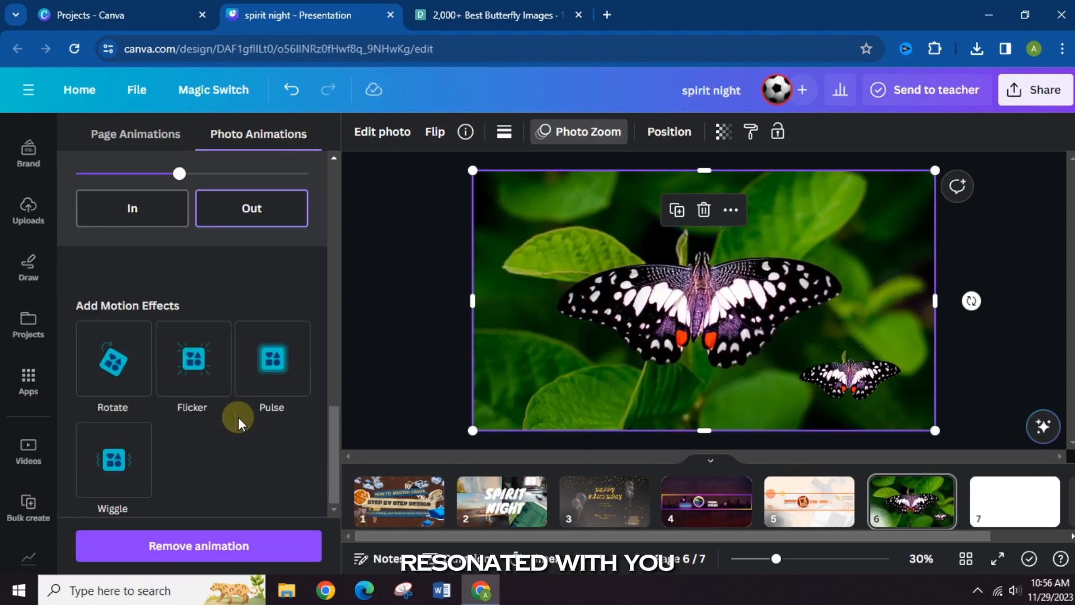
pyautogui.click(232, 543)
pyautogui.click(406, 229)
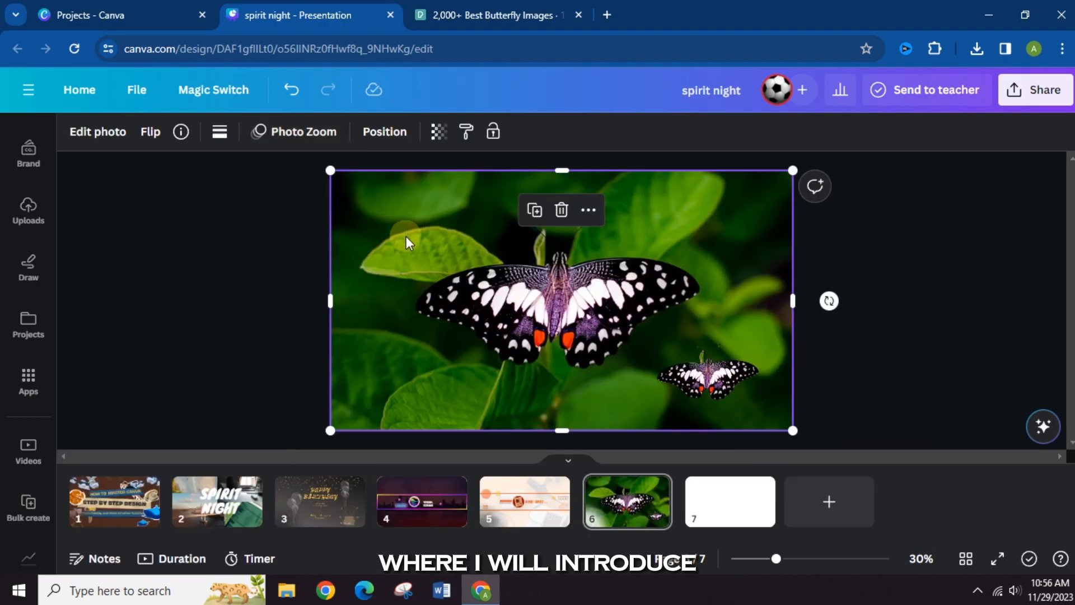
# - Present the design in full screen from page 6
pyautogui.click(1000, 560)
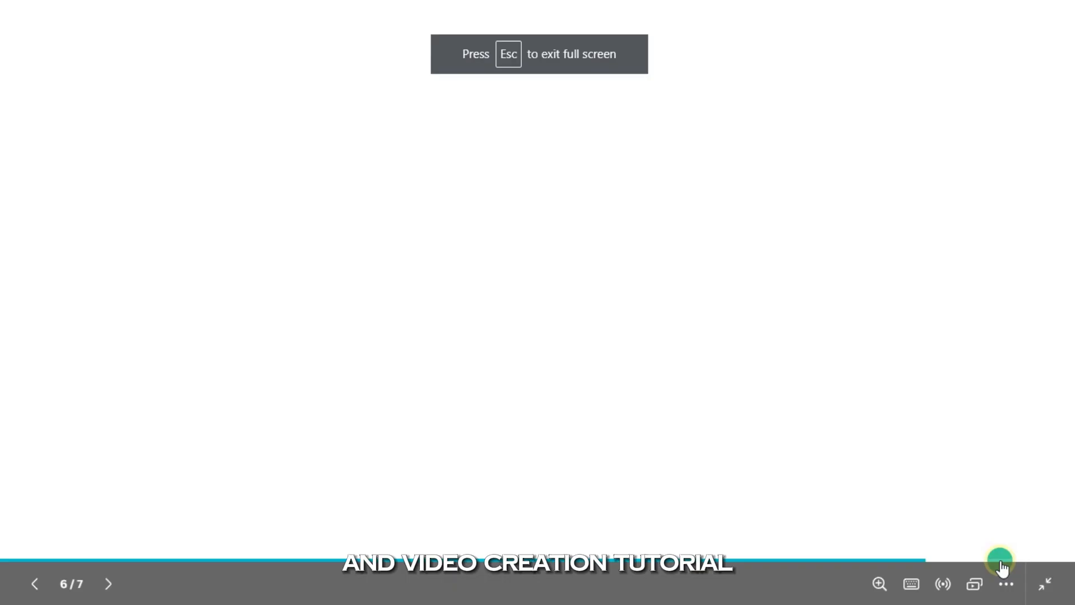